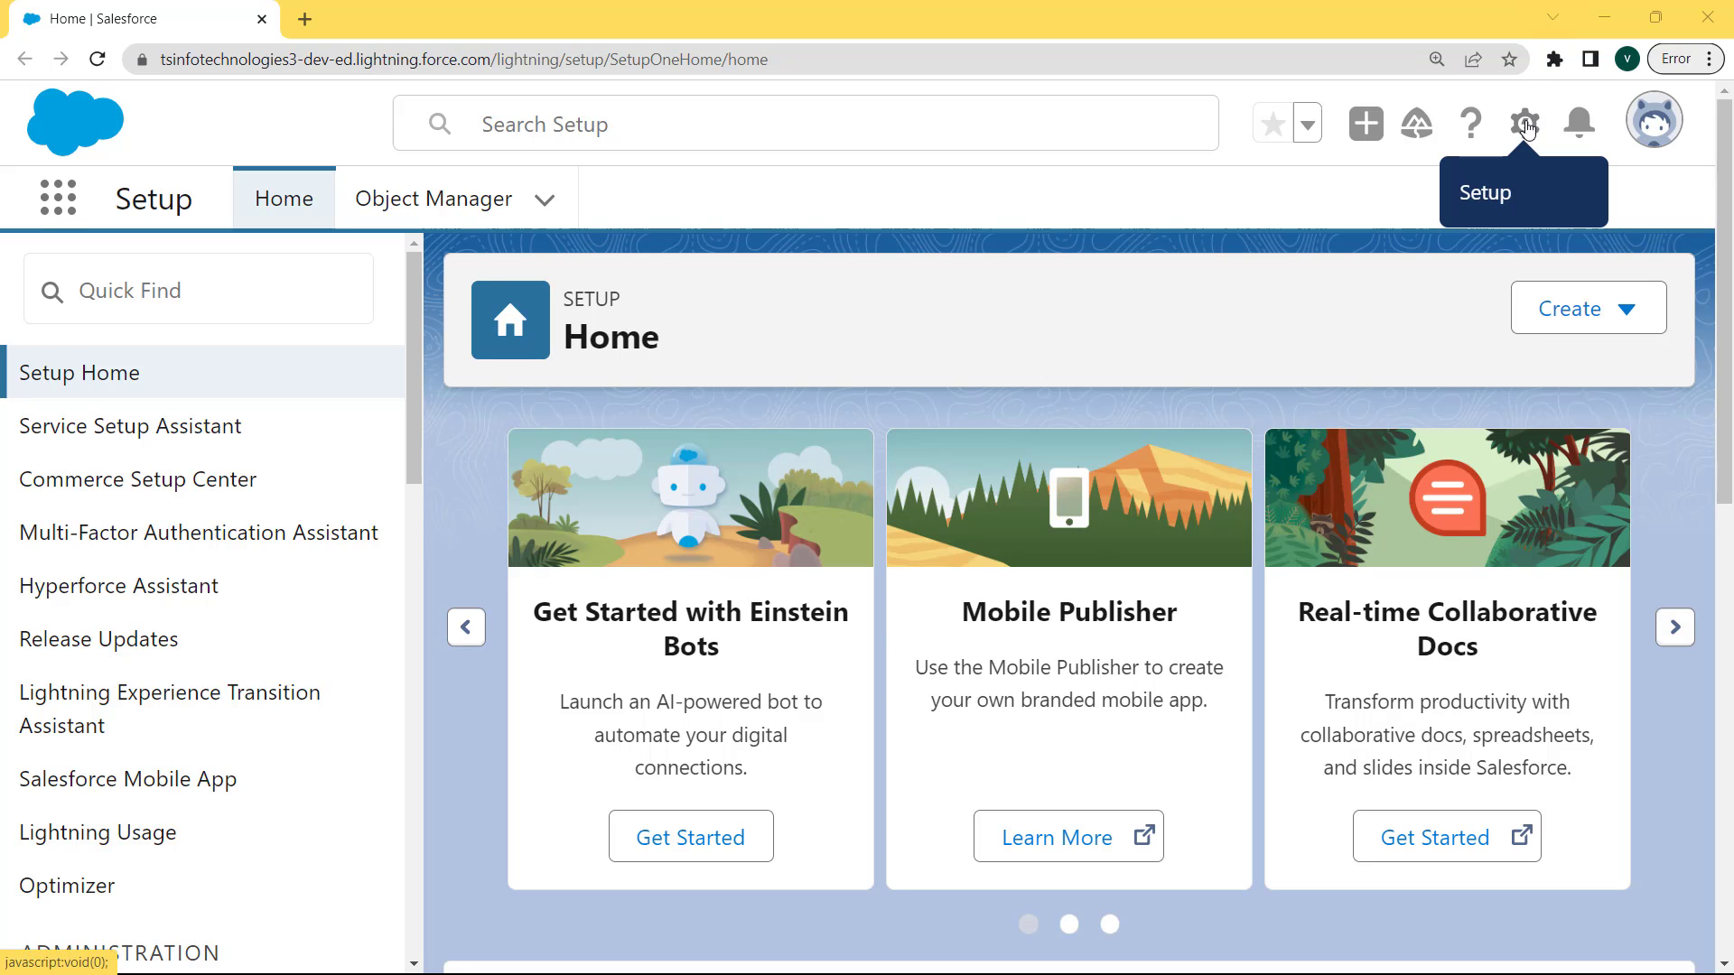
Open Setup Home from the gear menu in a new browser tab
left_click(1531, 129)
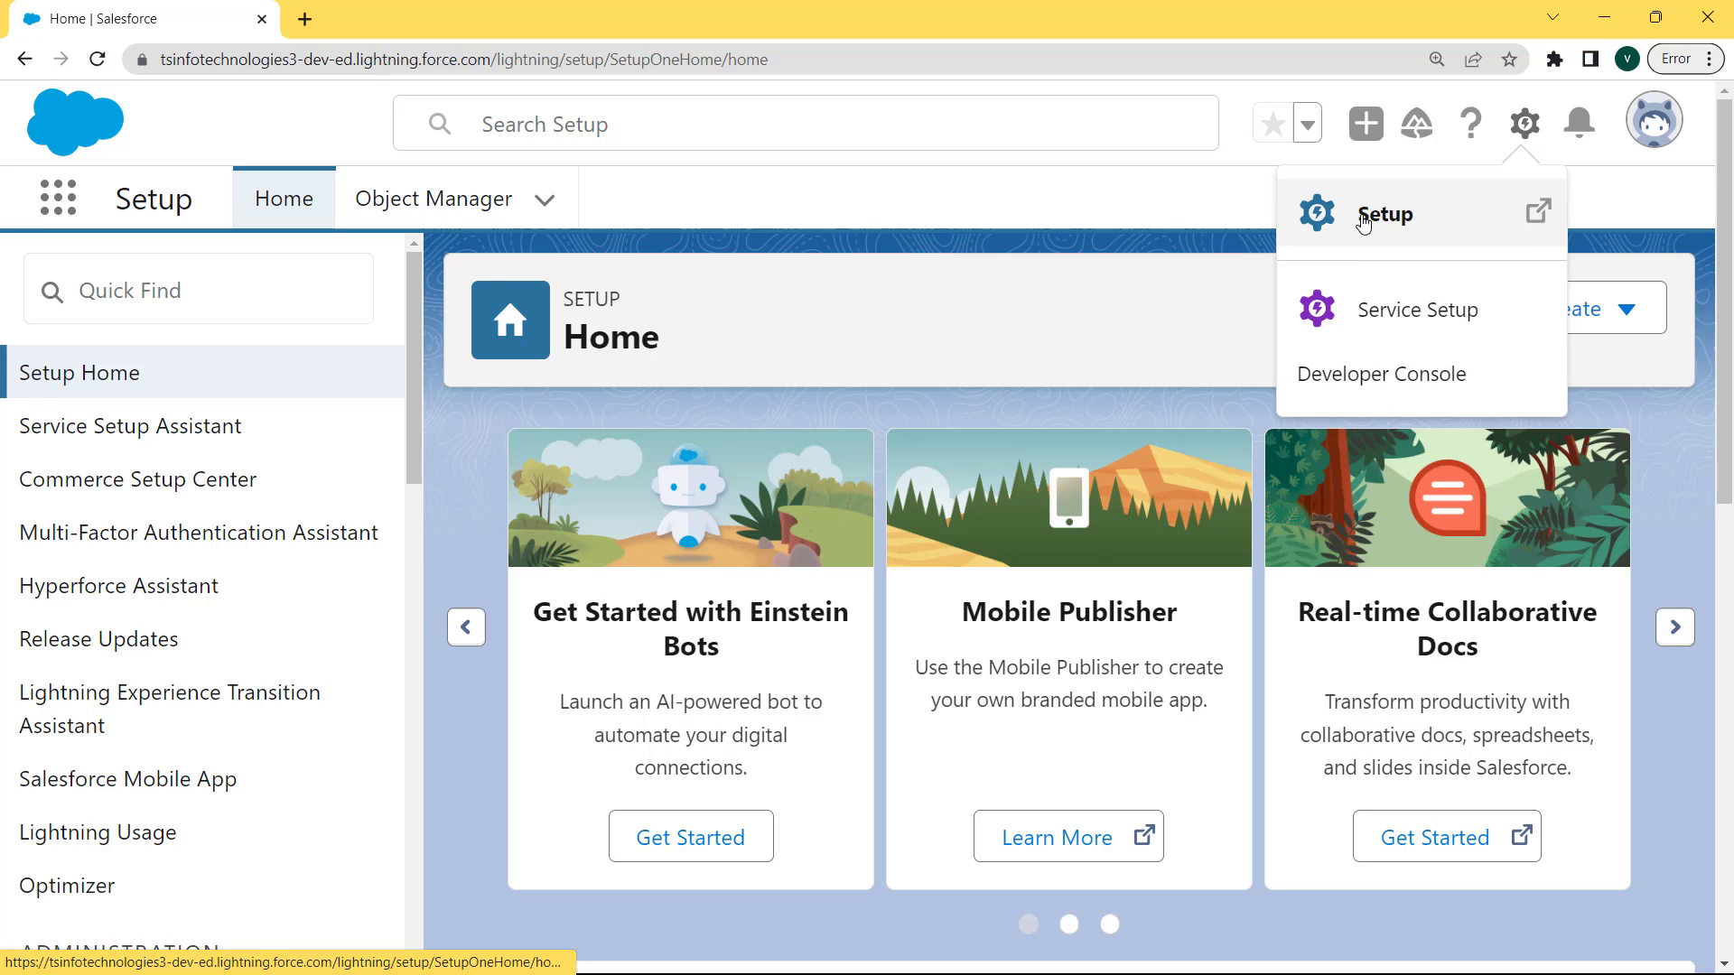
left_click(1391, 215)
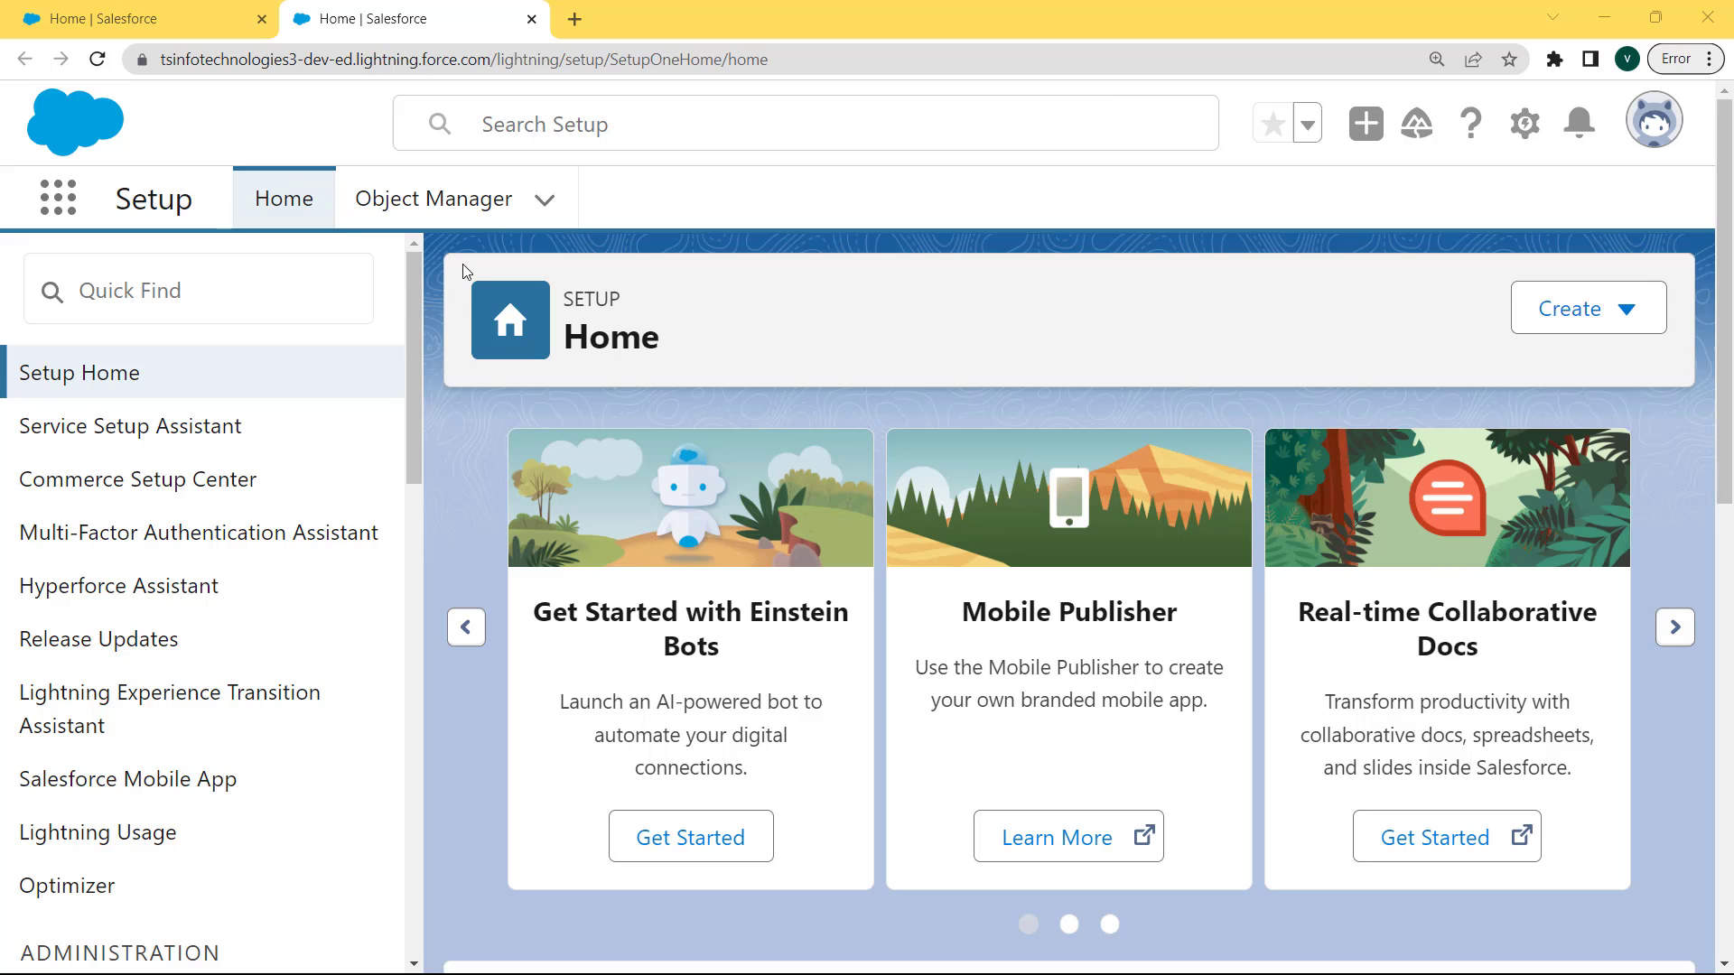
Filter Object Manager for 'product' and open the Product object's Product Description field for editing
left_click(424, 207)
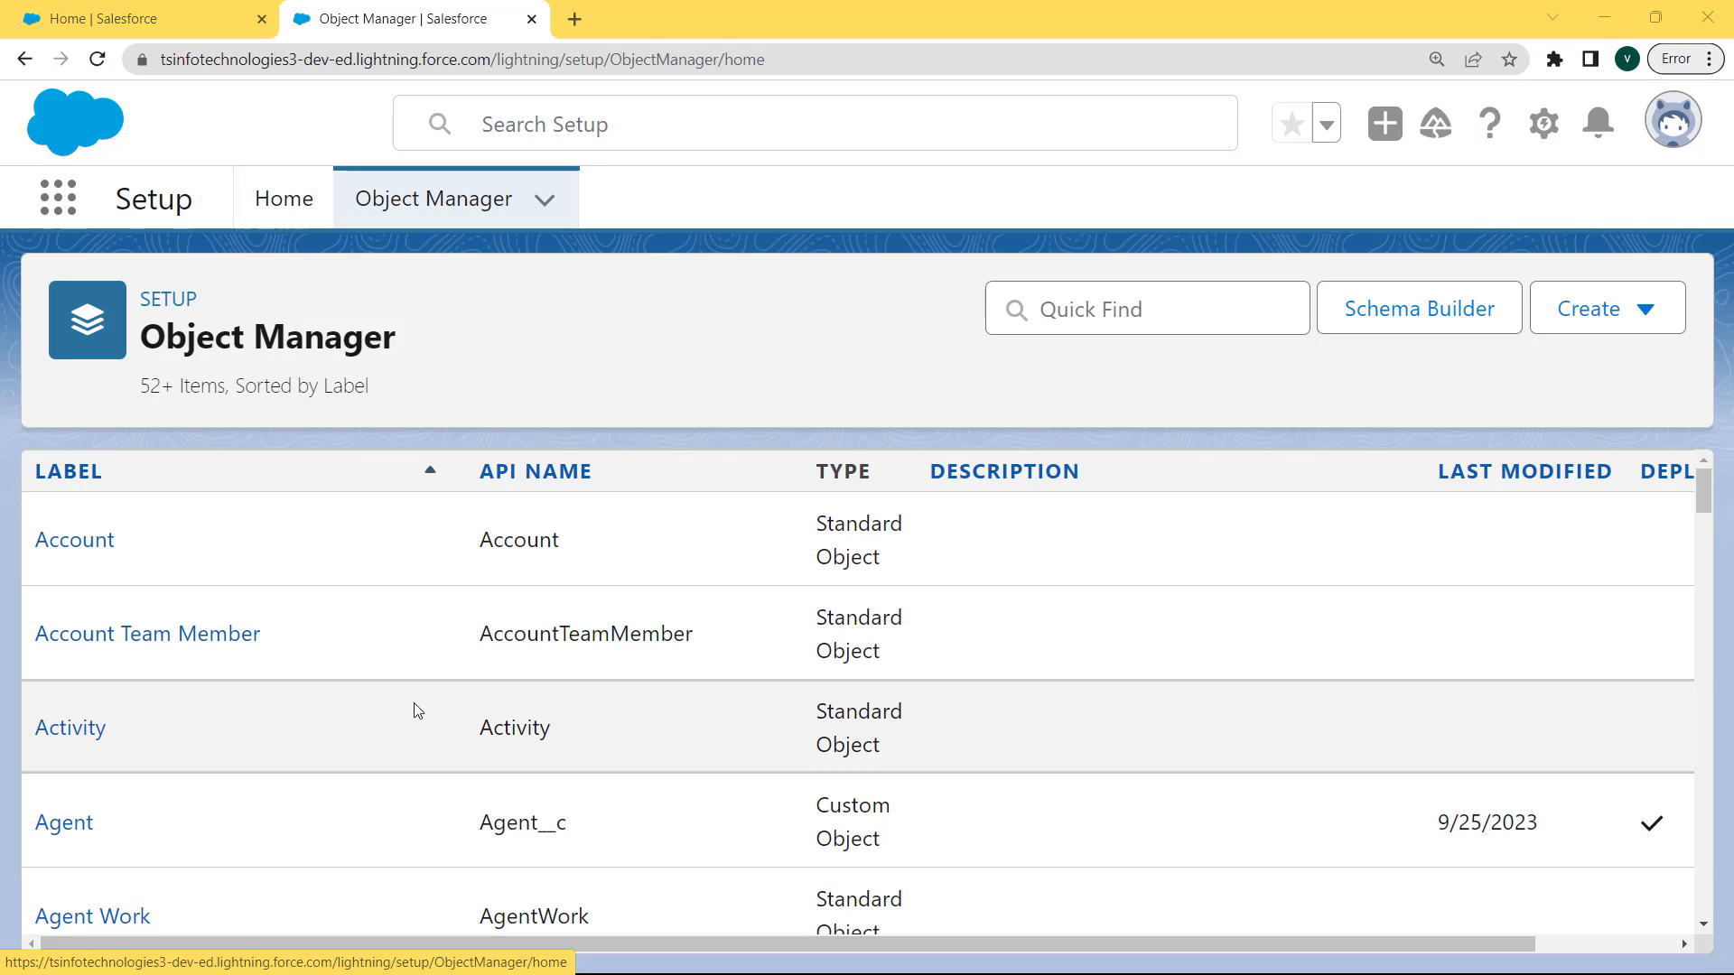
left_click(1143, 324)
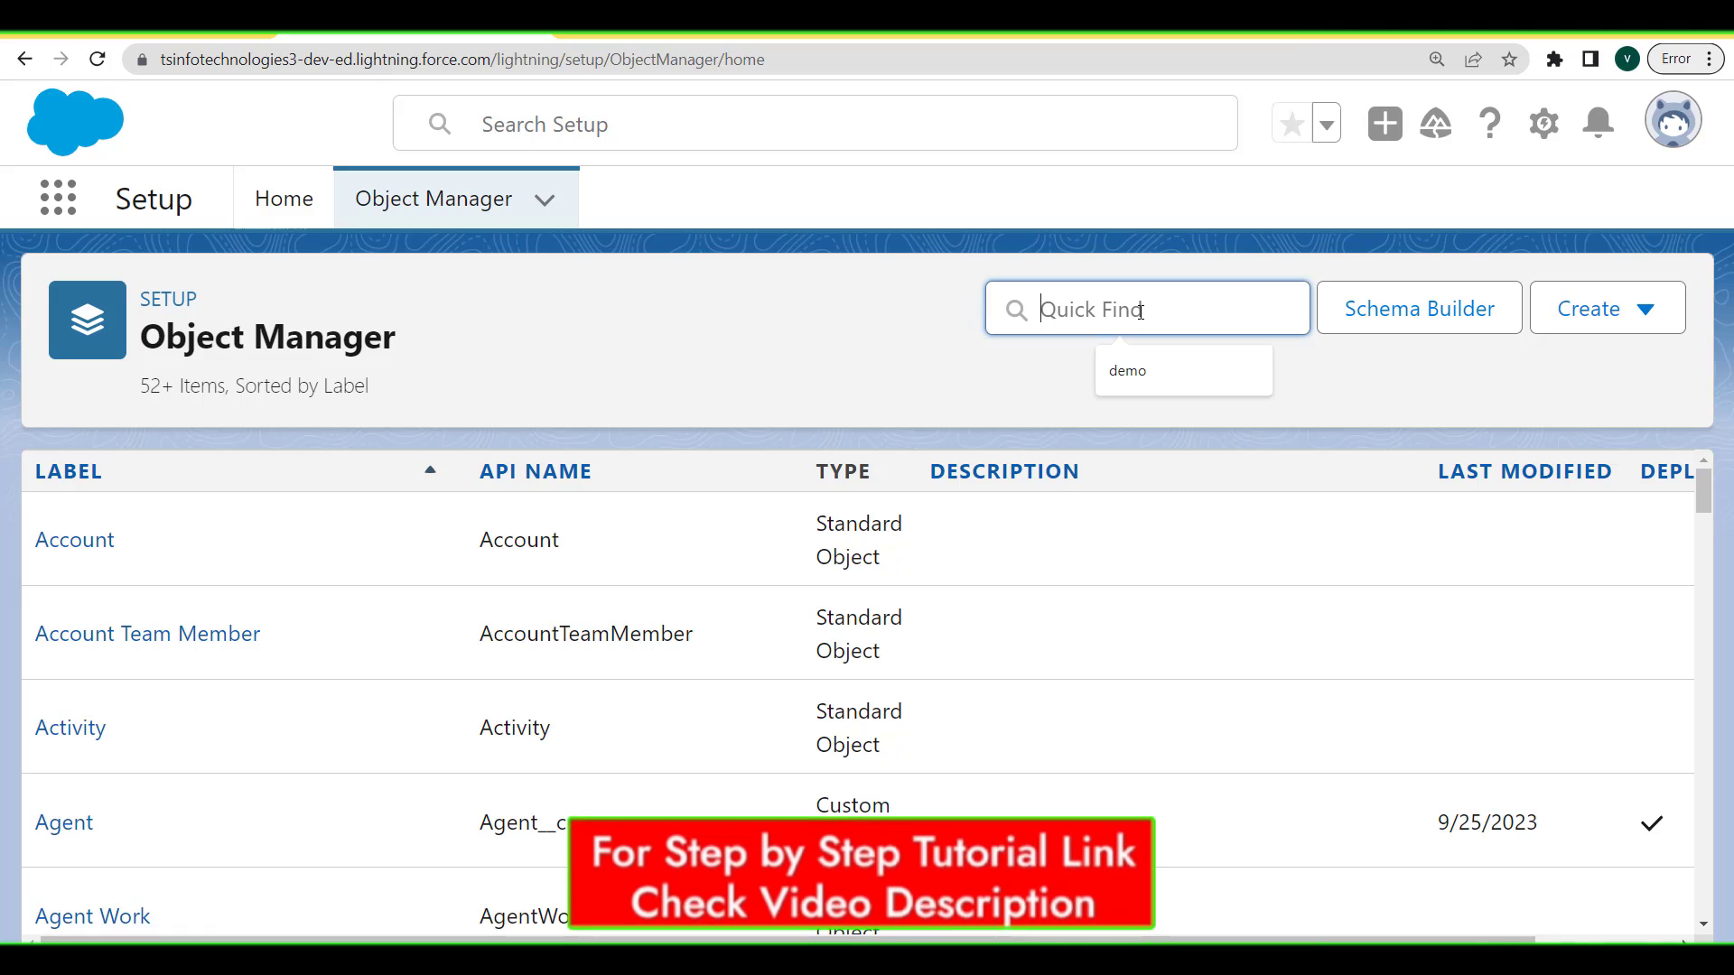
type("produc")
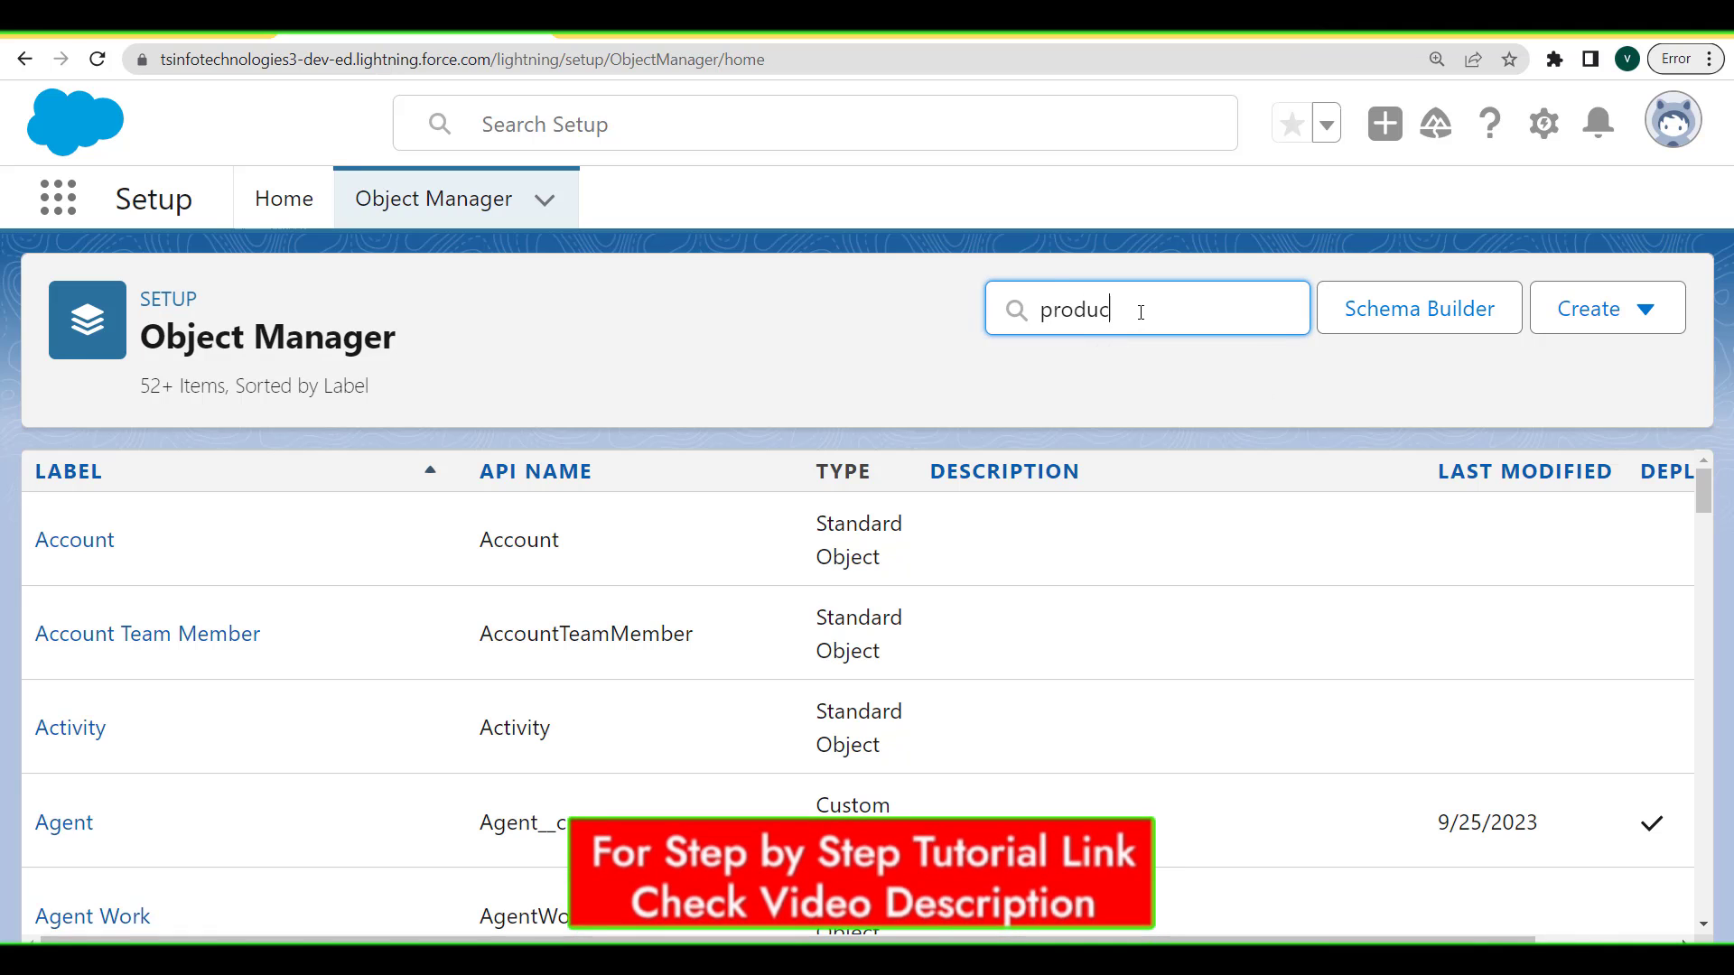
type("t")
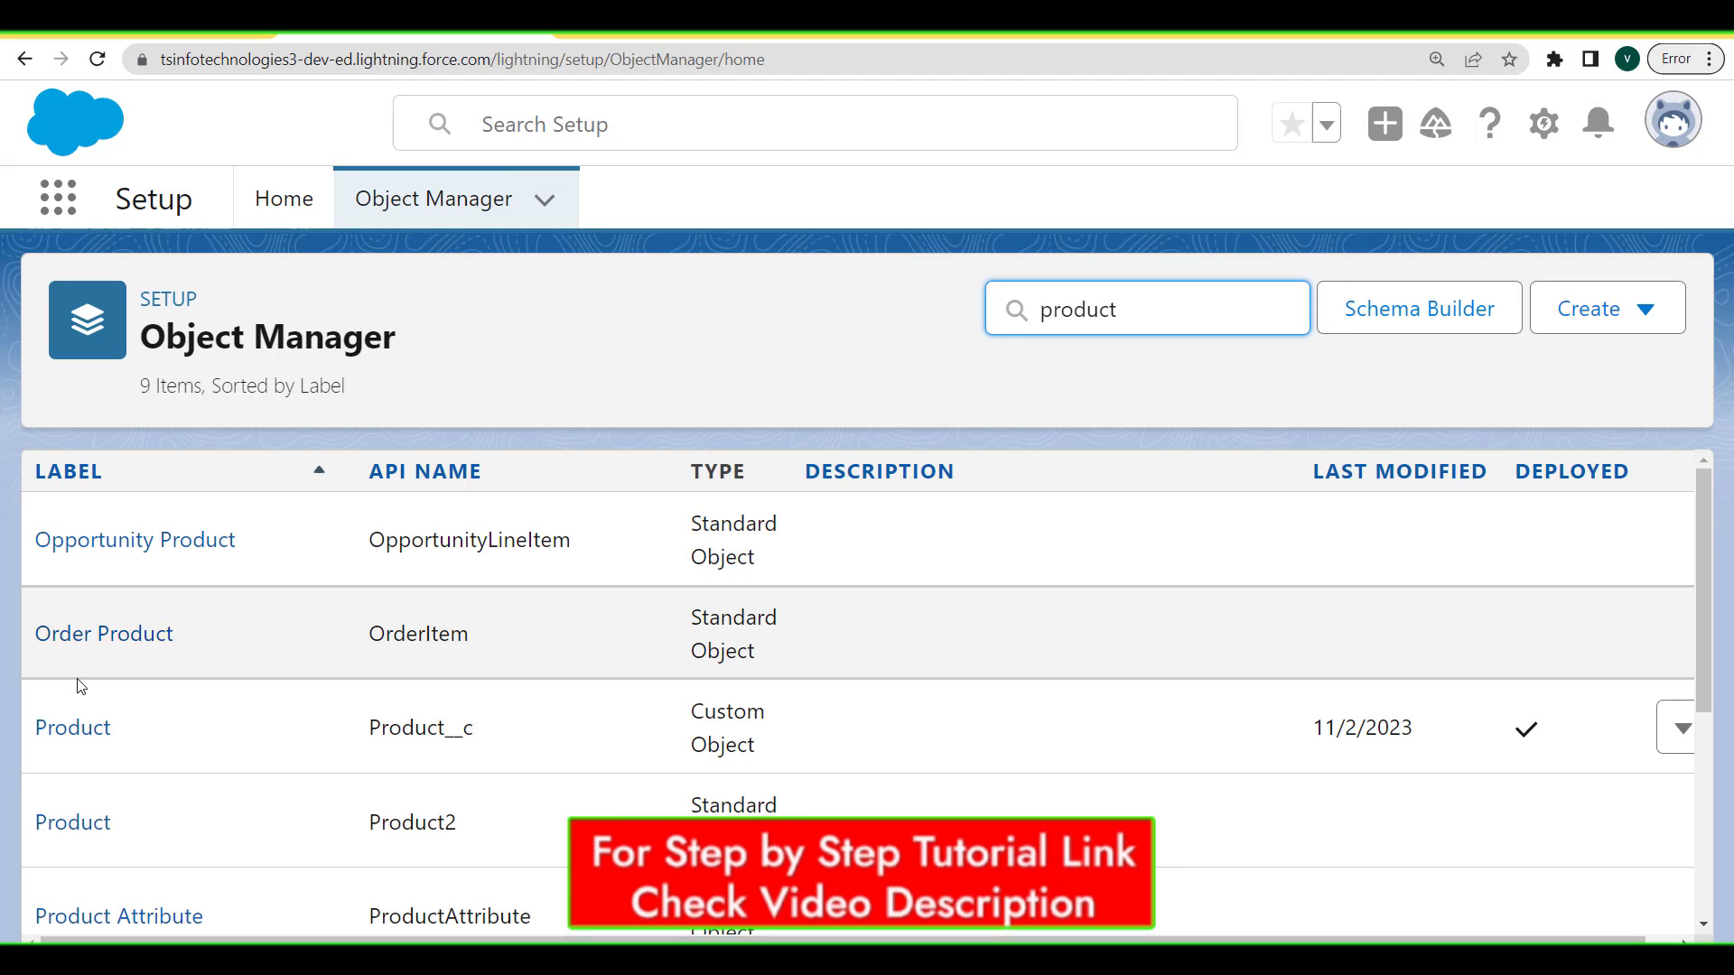
left_click(73, 728)
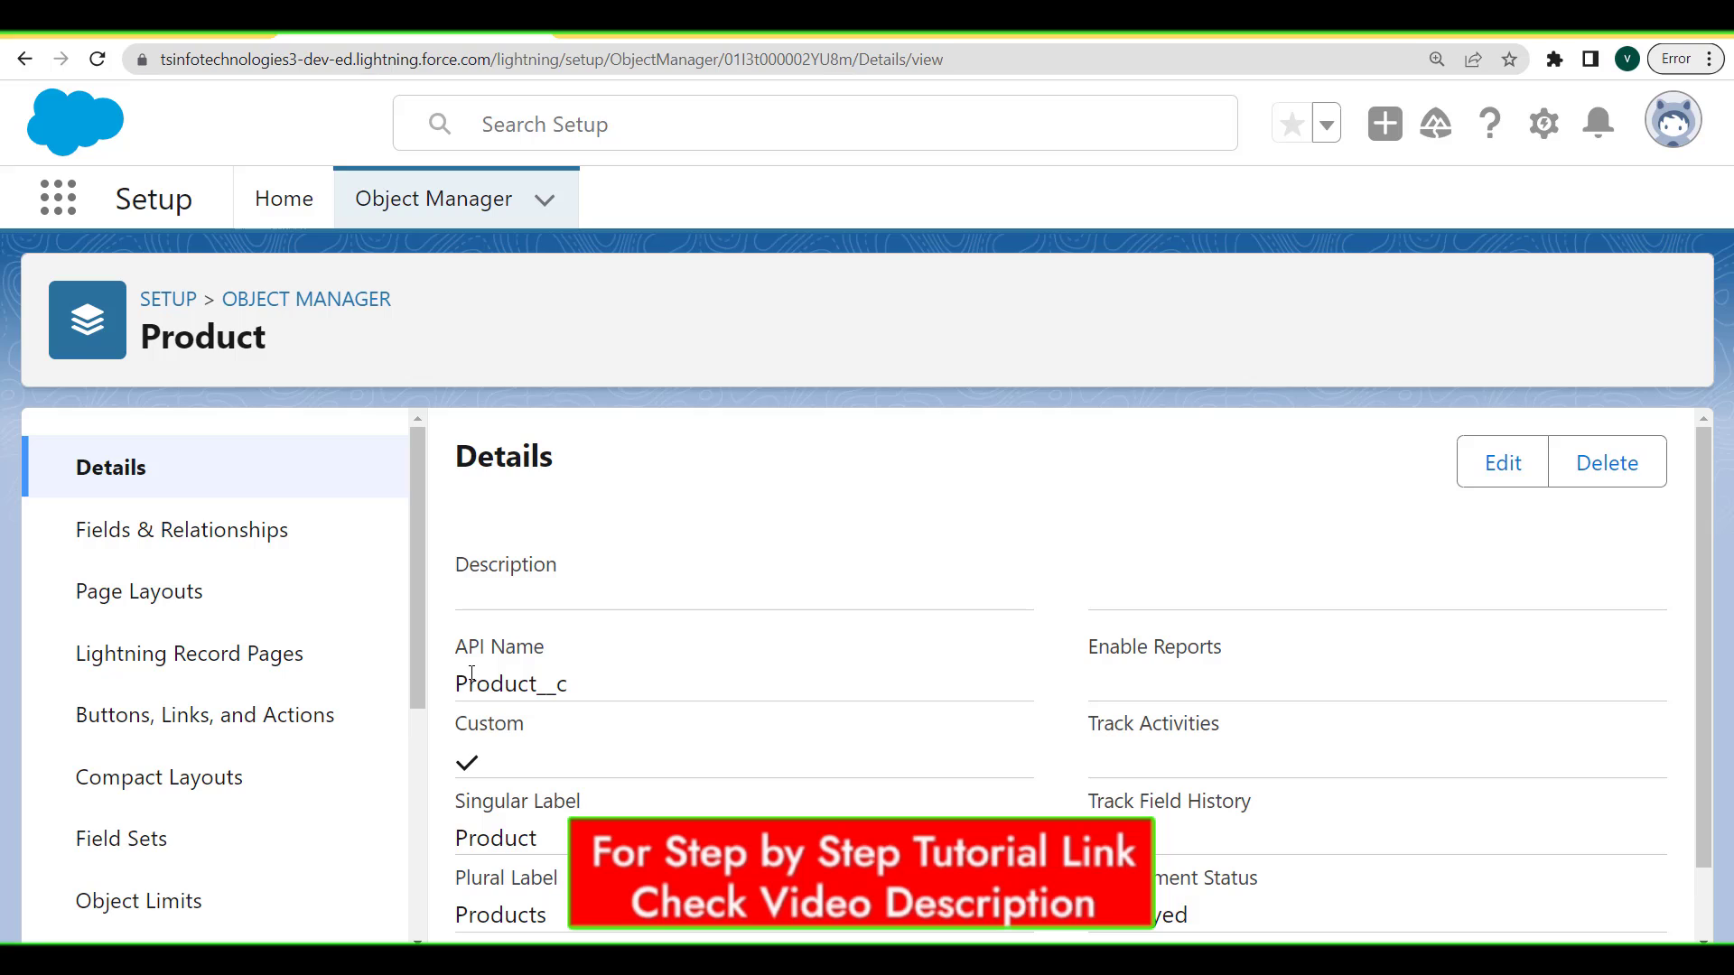
left_click(239, 530)
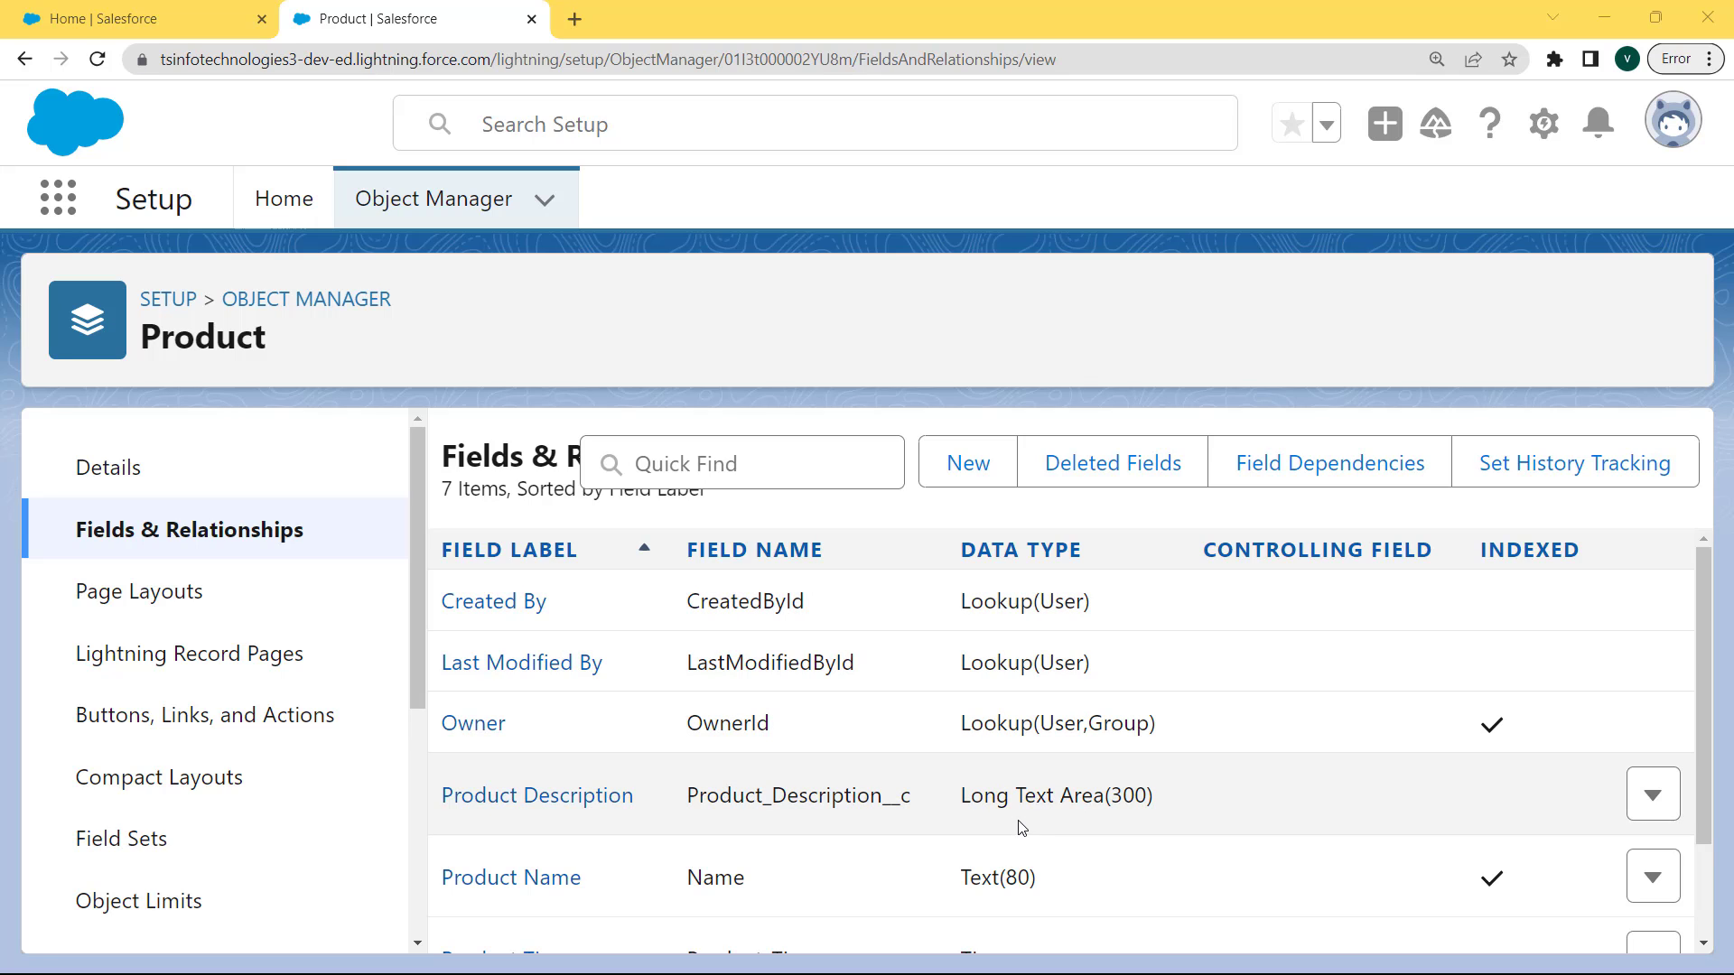
left_click(588, 799)
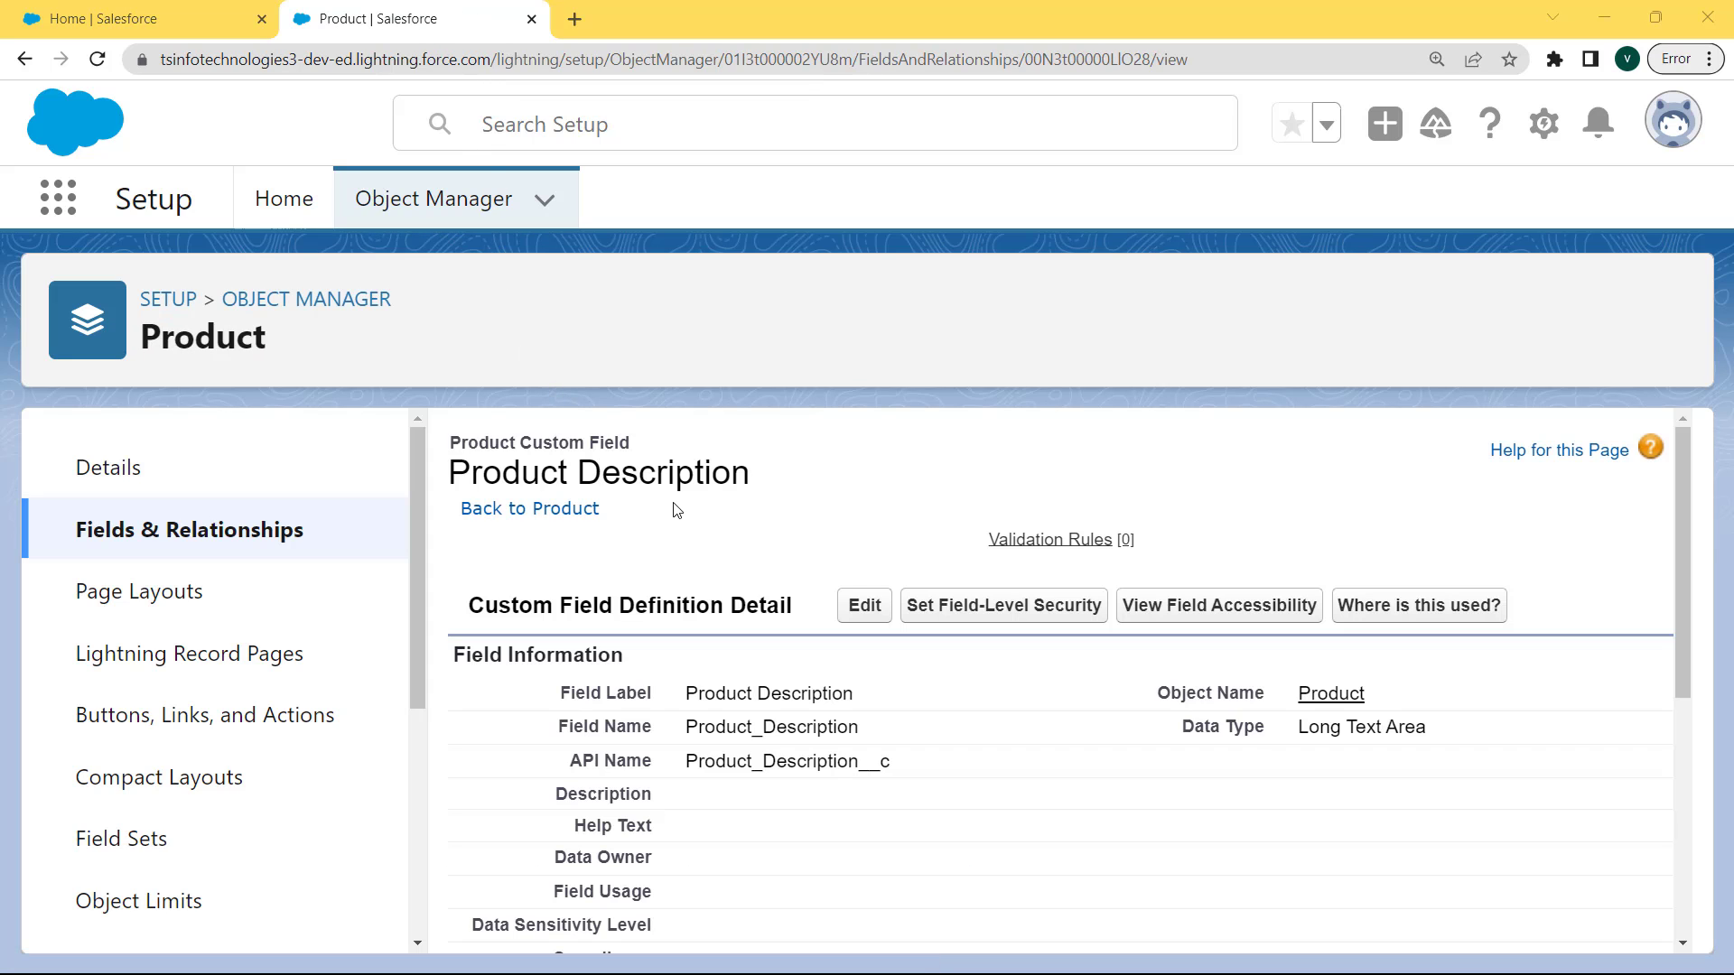
left_click(874, 604)
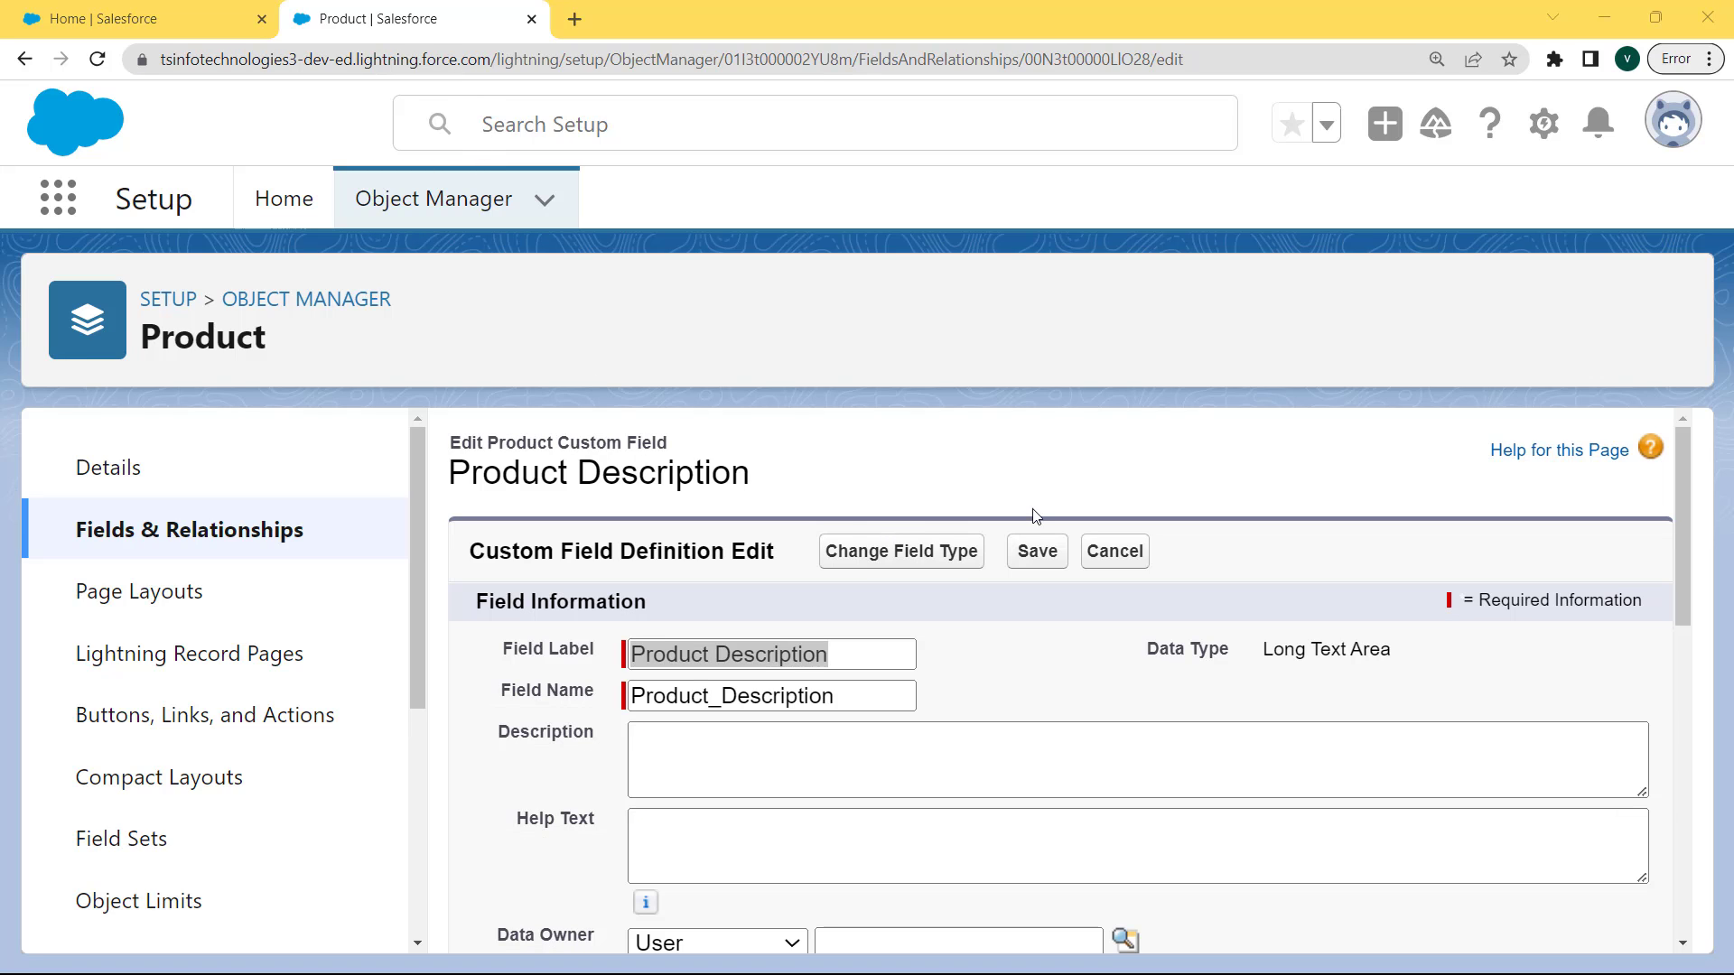
Set Product Description's default value to 'This is a high-quality product that meets the needs of our customers.' and save
left_click_drag(1684, 472, 1695, 758)
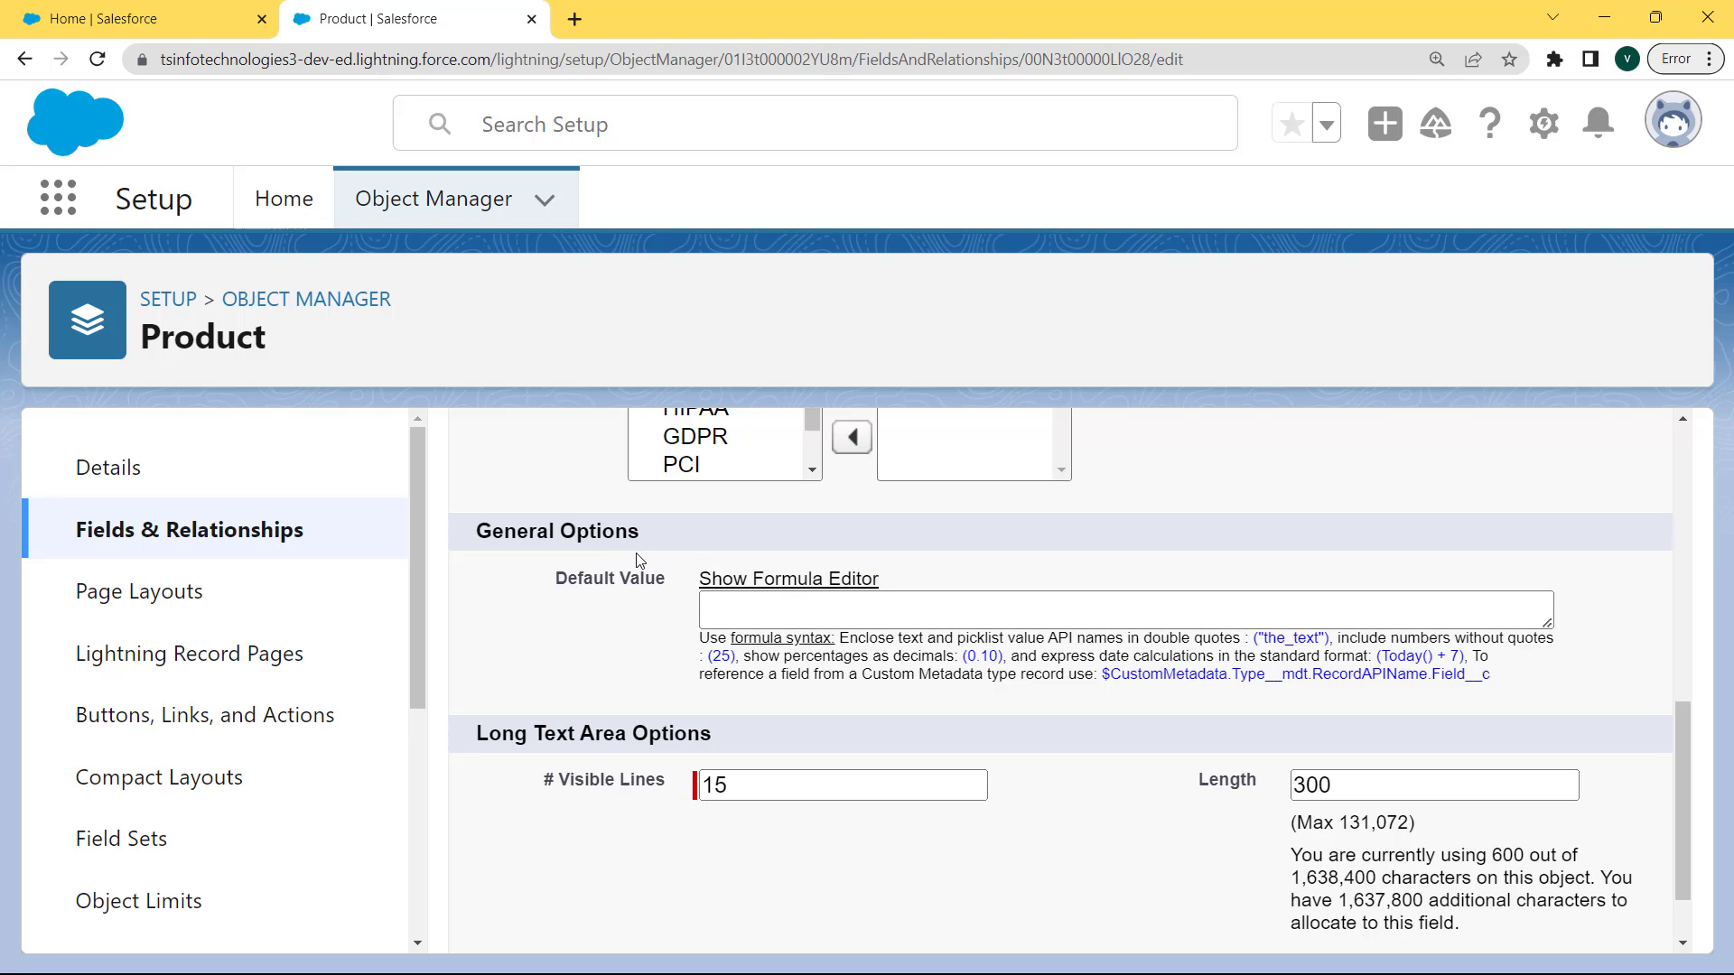
left_click(751, 613)
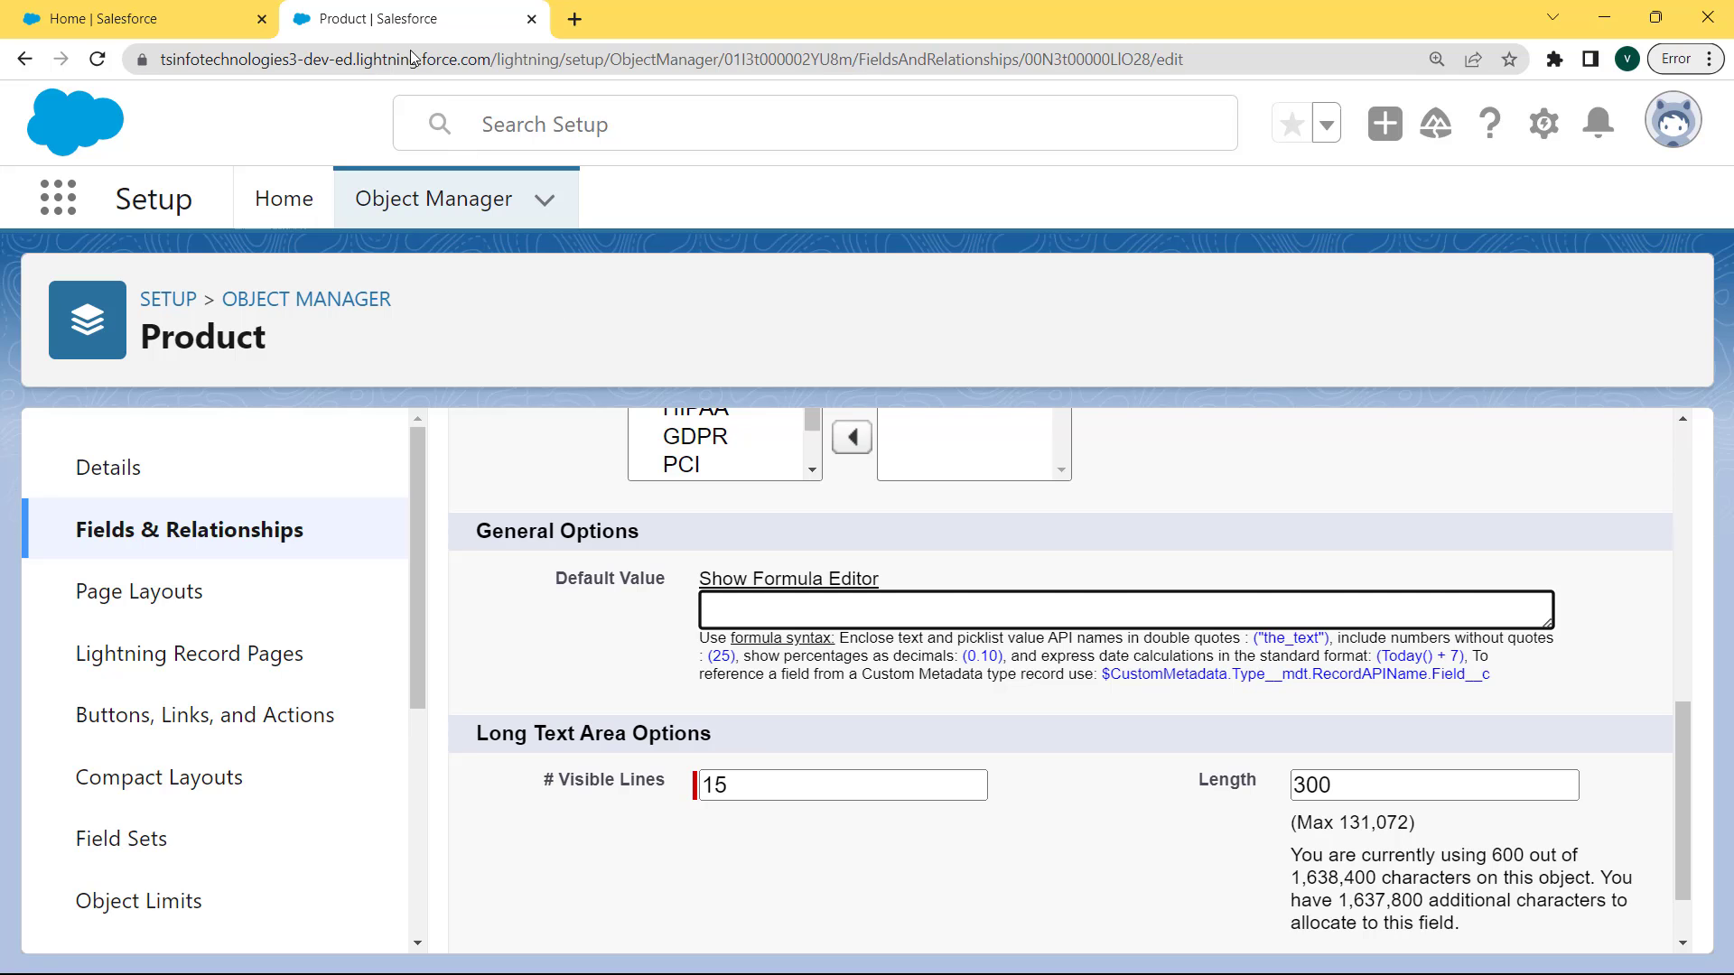
type("\" This is a high-quality product that meets the needs of our customers.\"")
left_click_drag(710, 599, 859, 629)
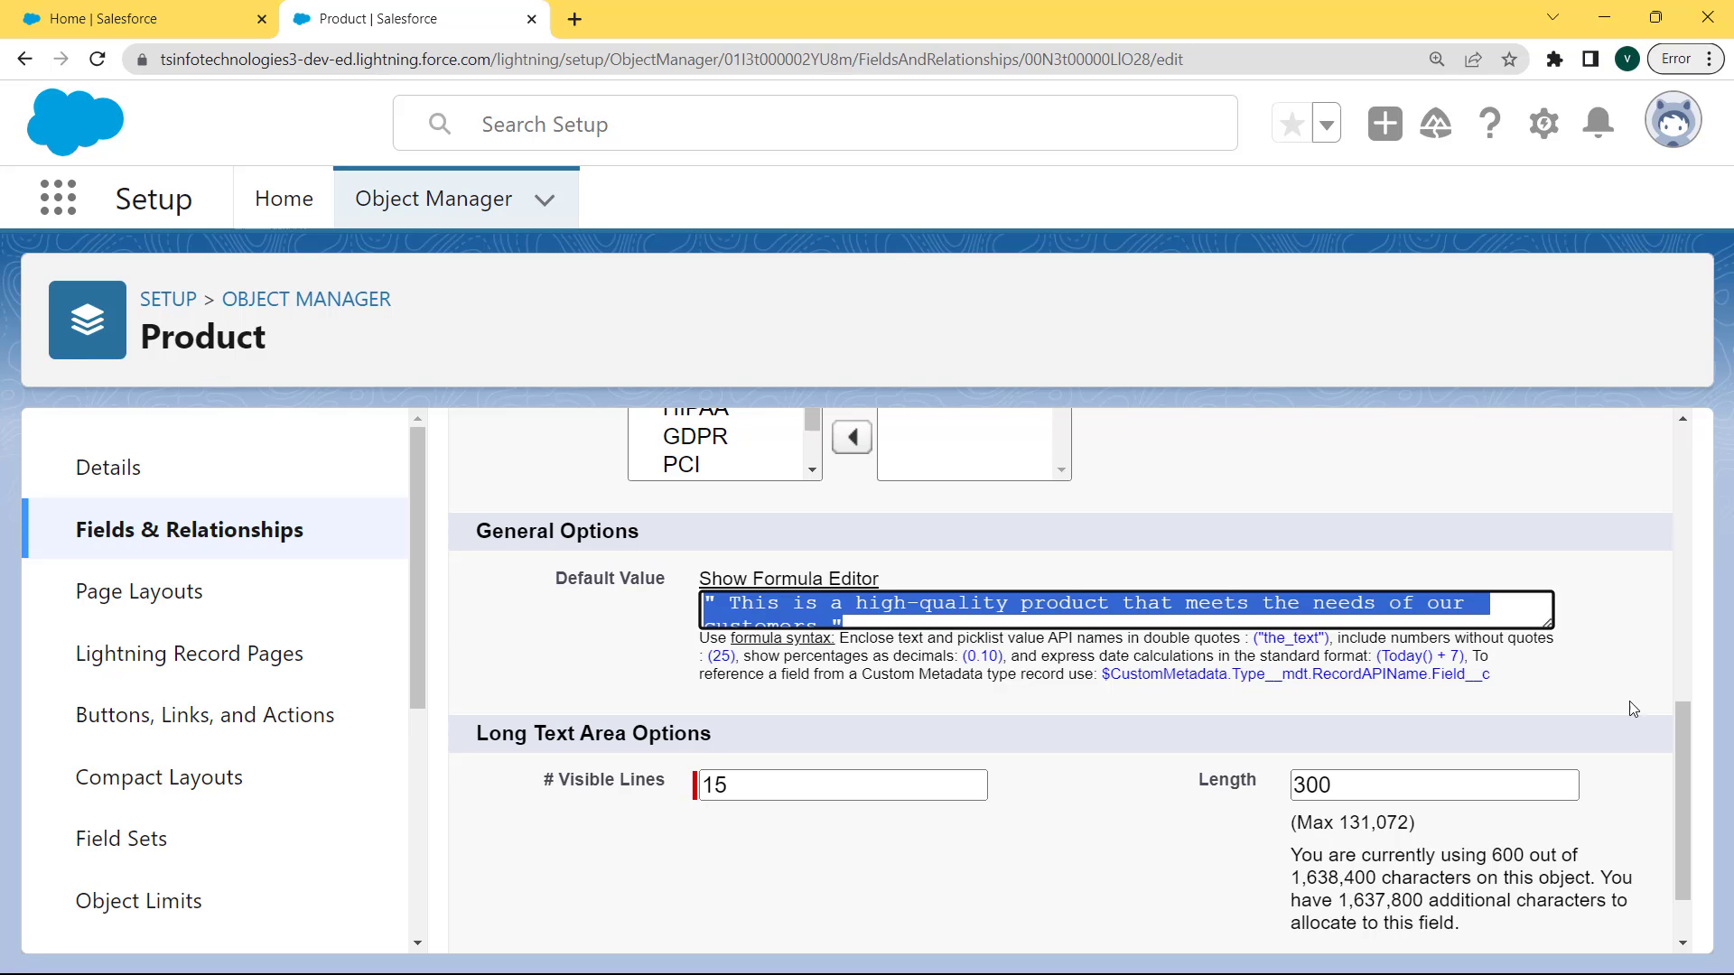
left_click_drag(1684, 746, 1689, 842)
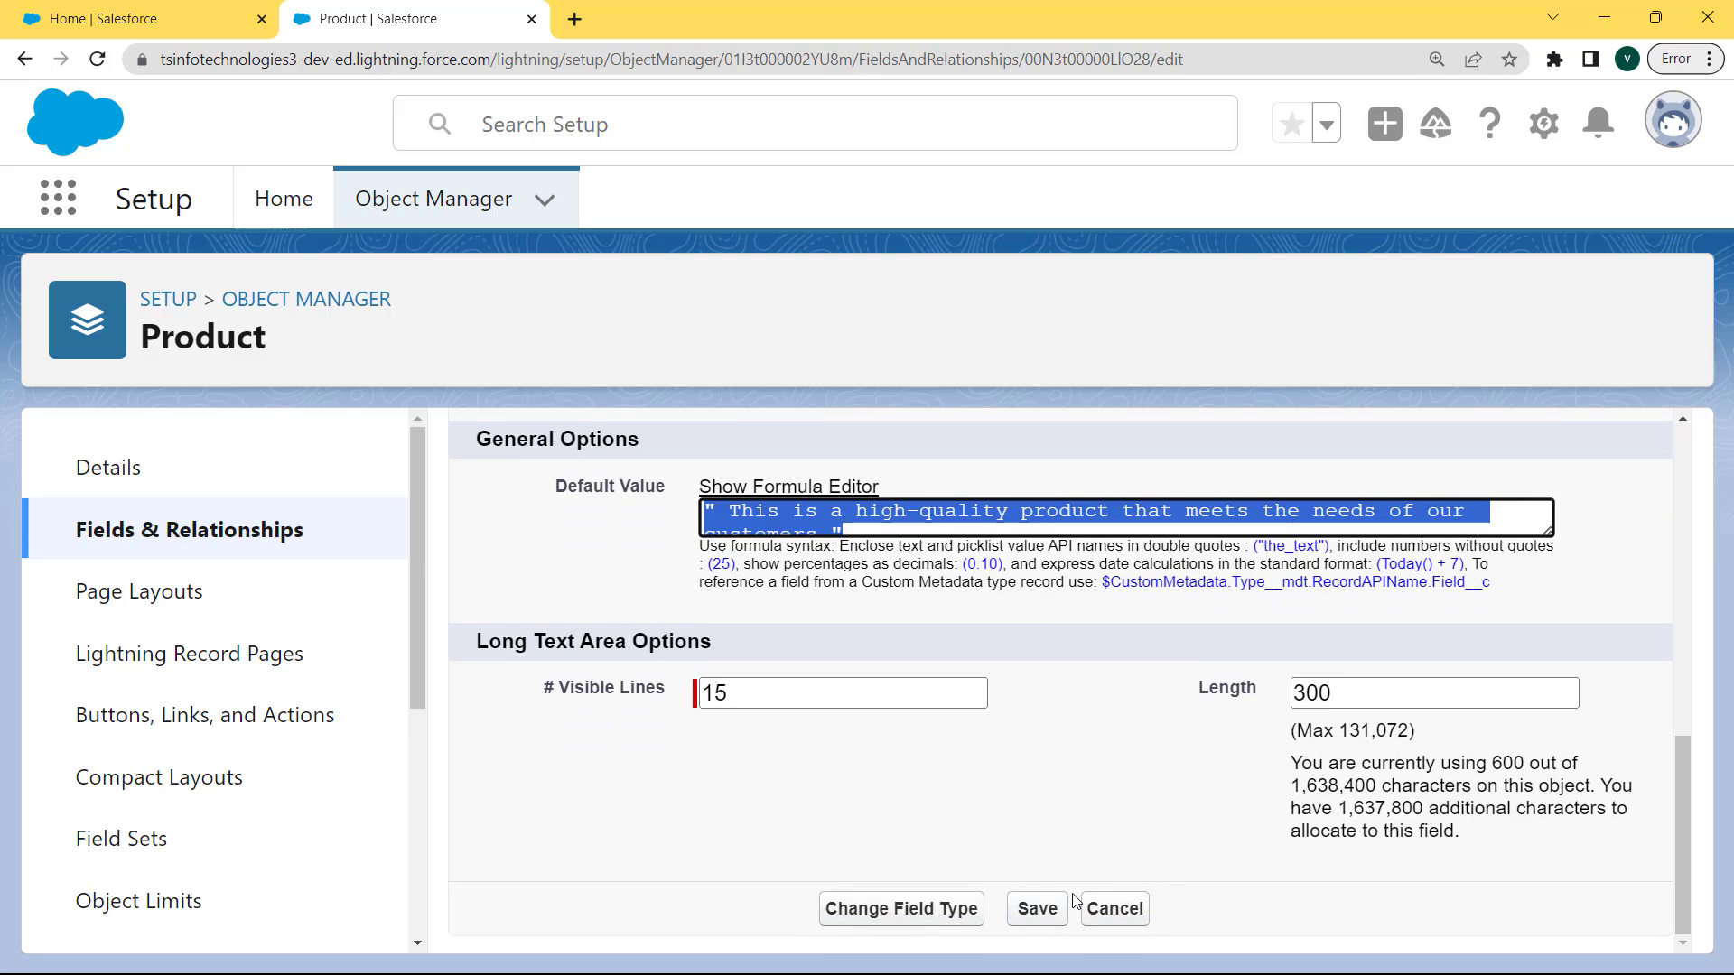
left_click(1030, 909)
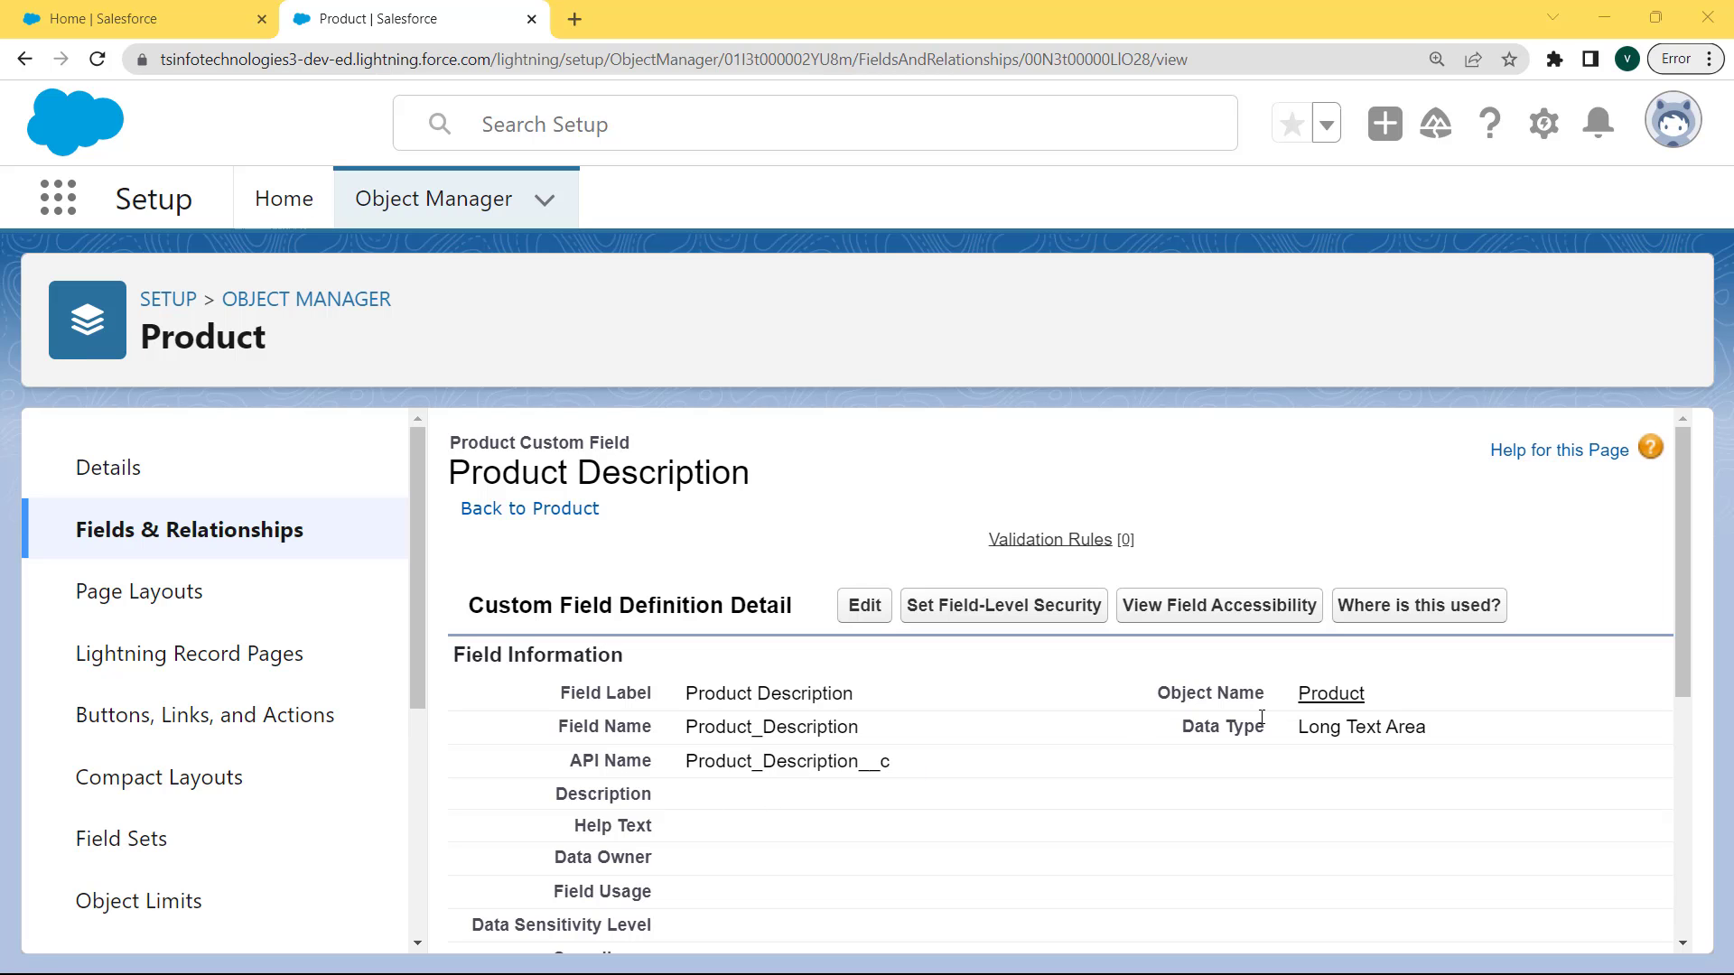
Switch to the Sales app by searching 'sales' in the App Launcher
left_click_drag(1687, 565, 1705, 764)
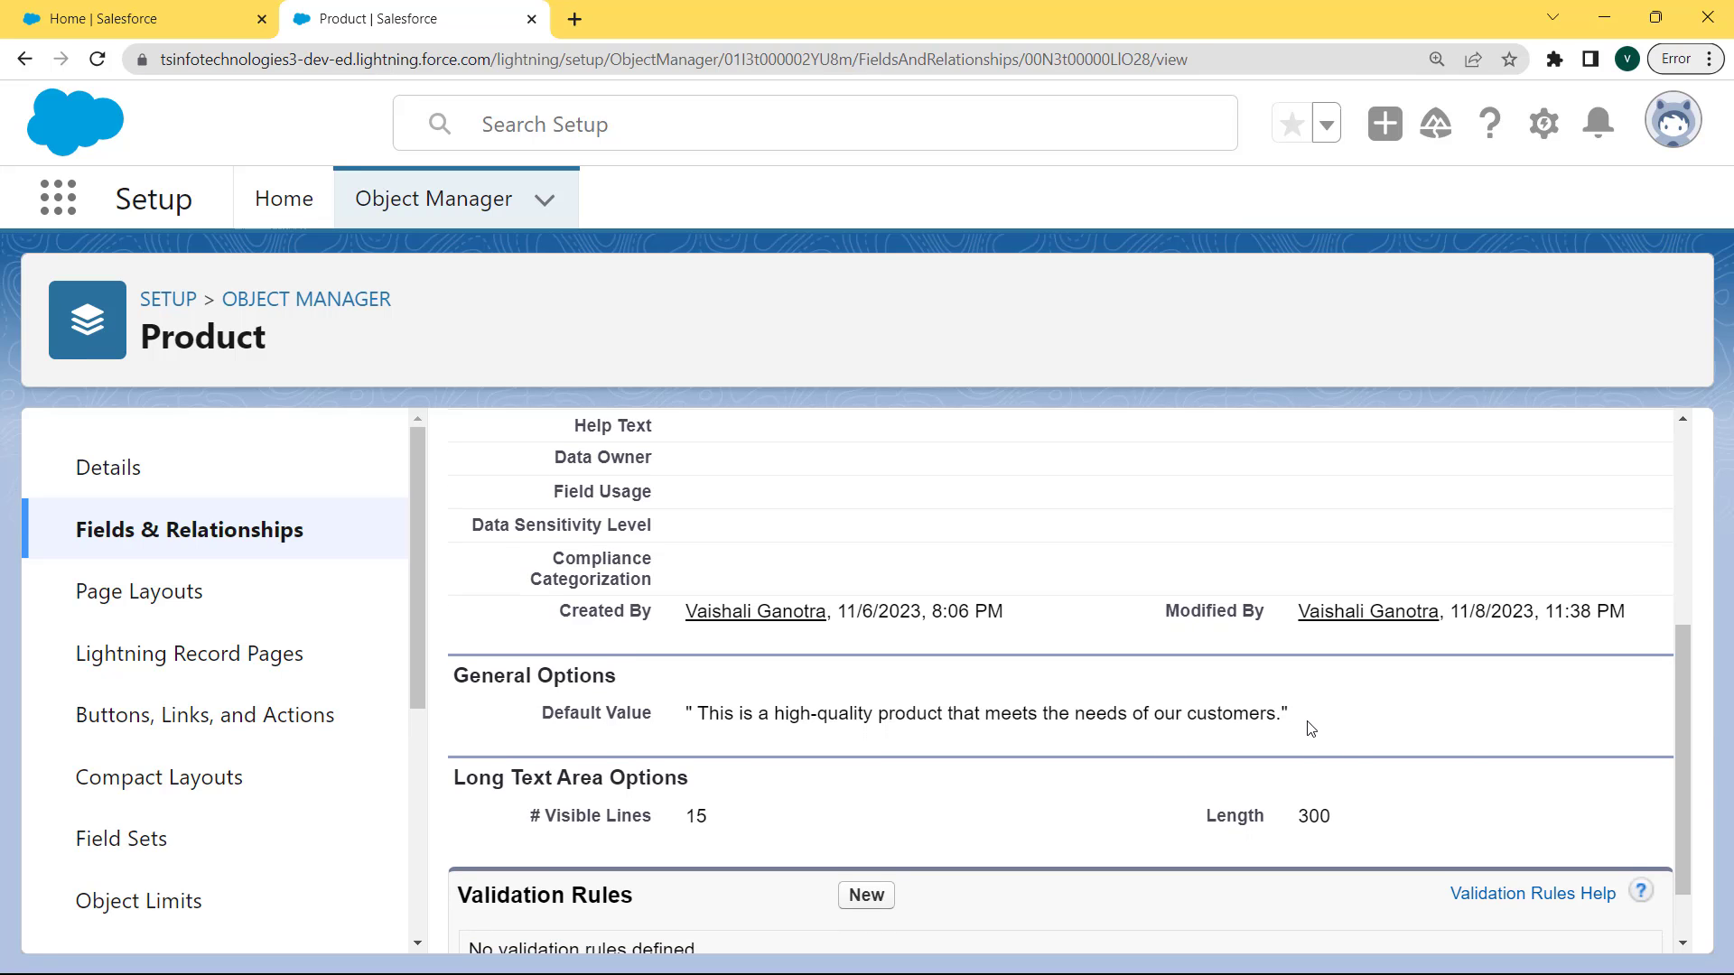
left_click(58, 197)
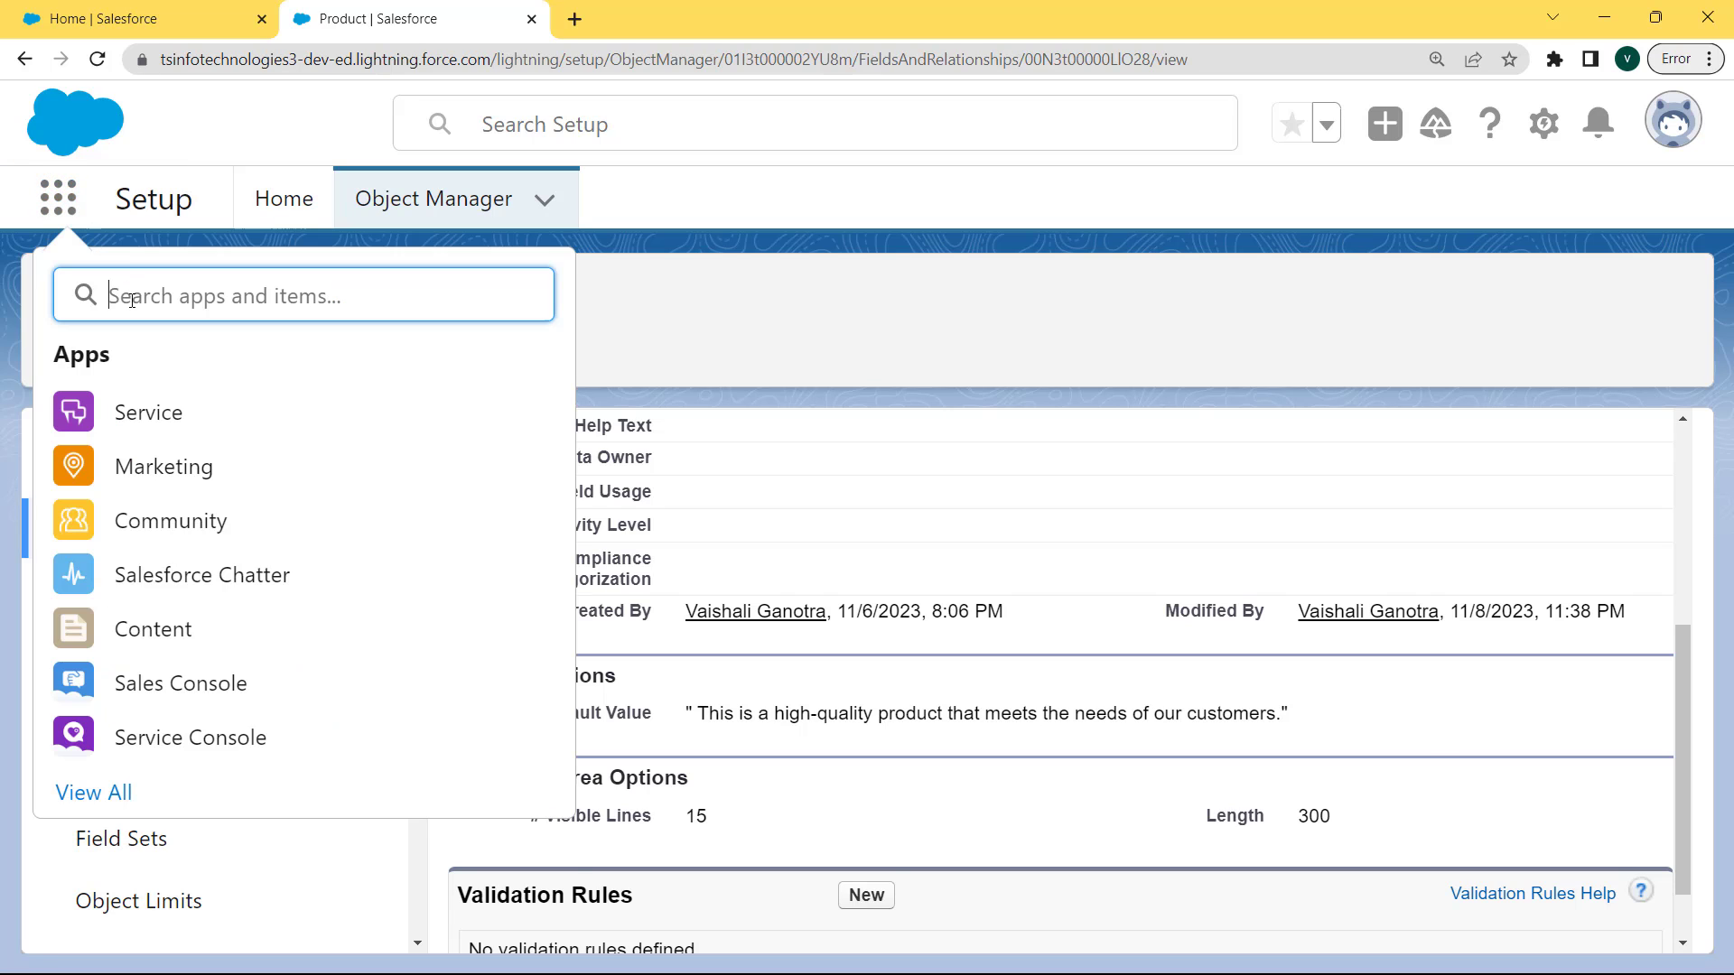
type("sales")
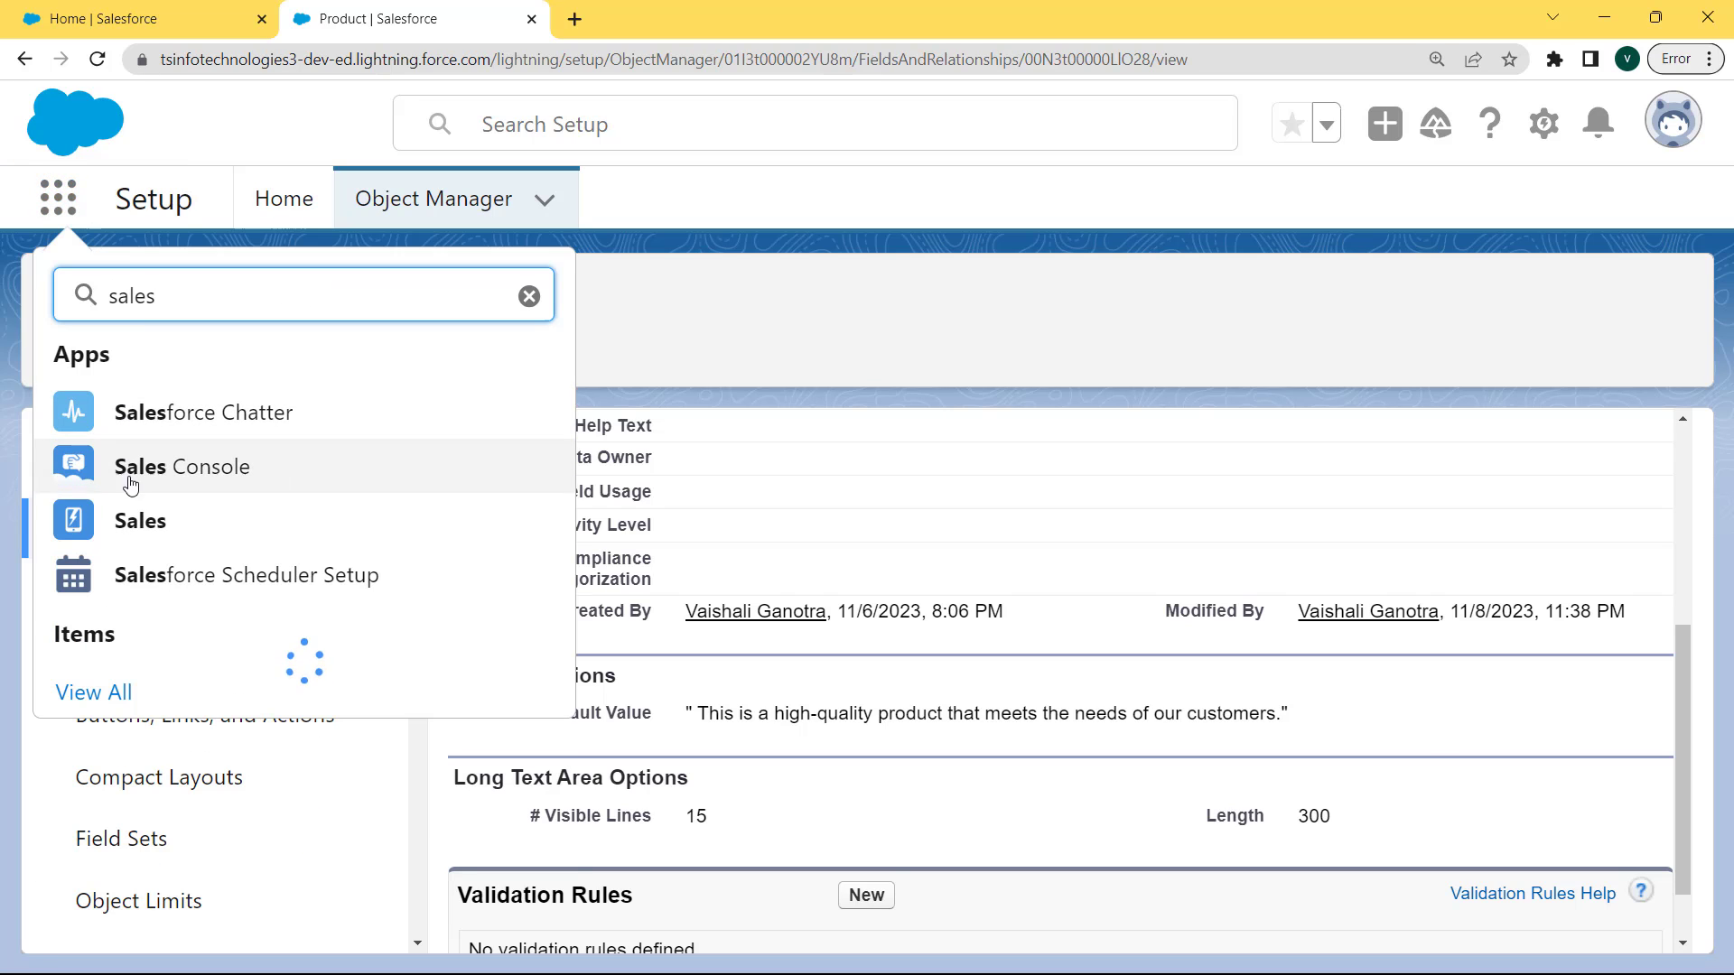
left_click(132, 520)
key("Return")
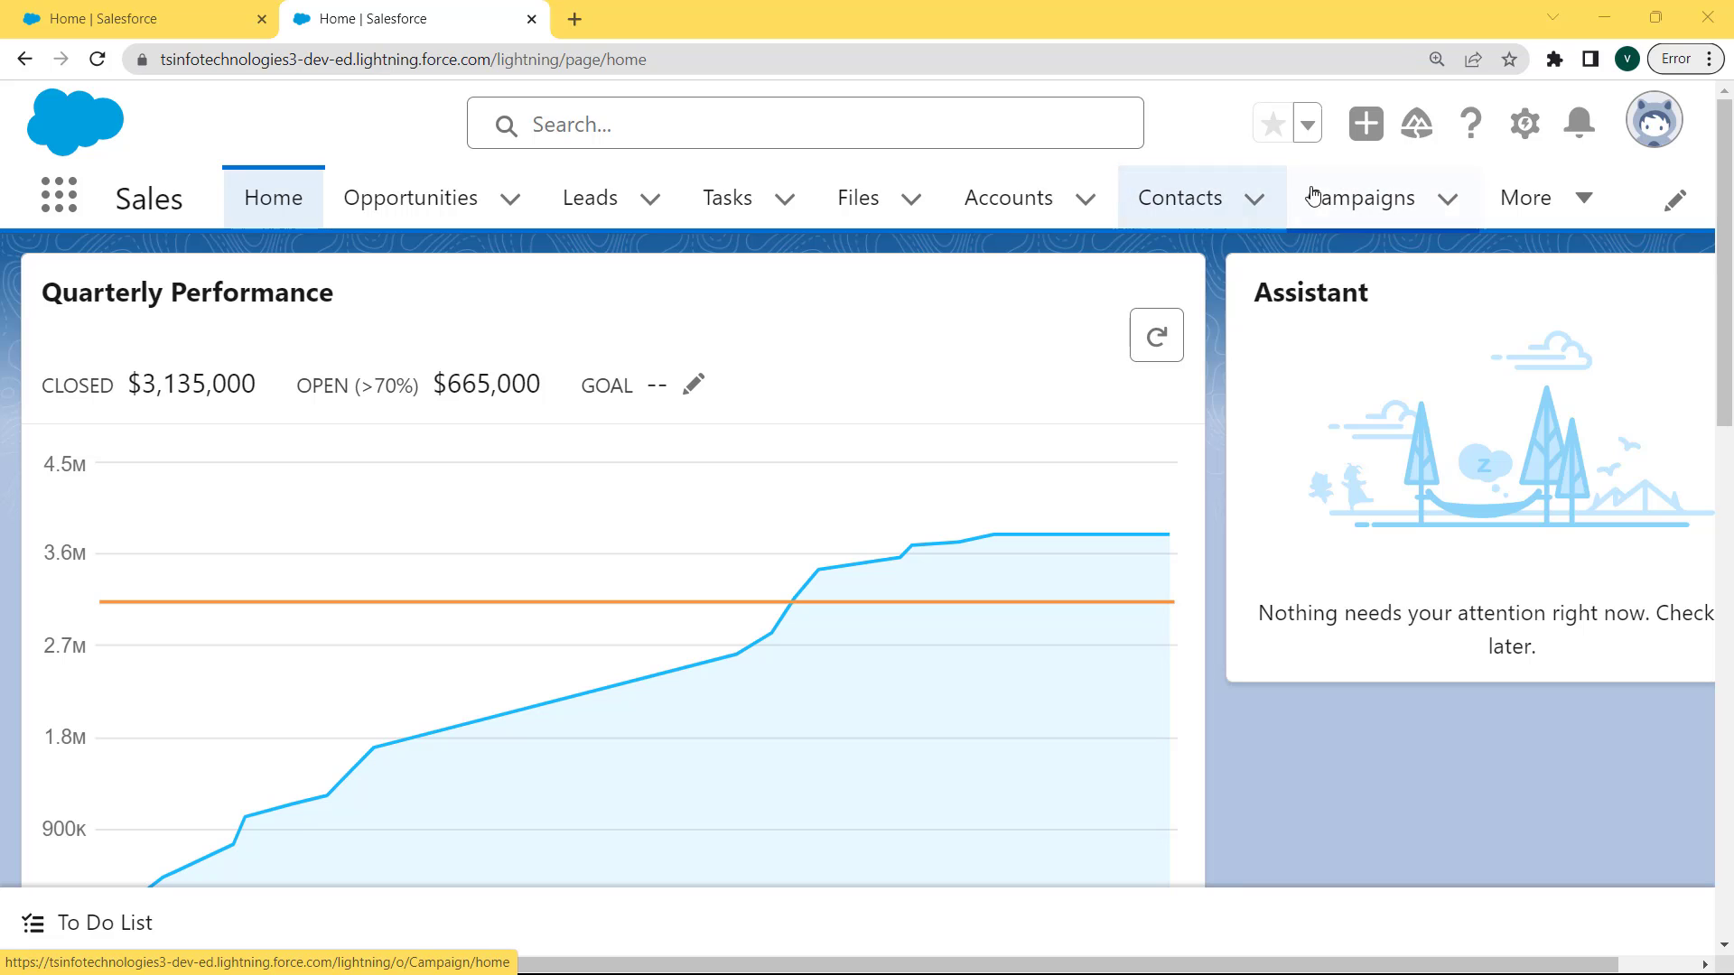
Open Products from the More menu and start a new product record
left_click(1578, 200)
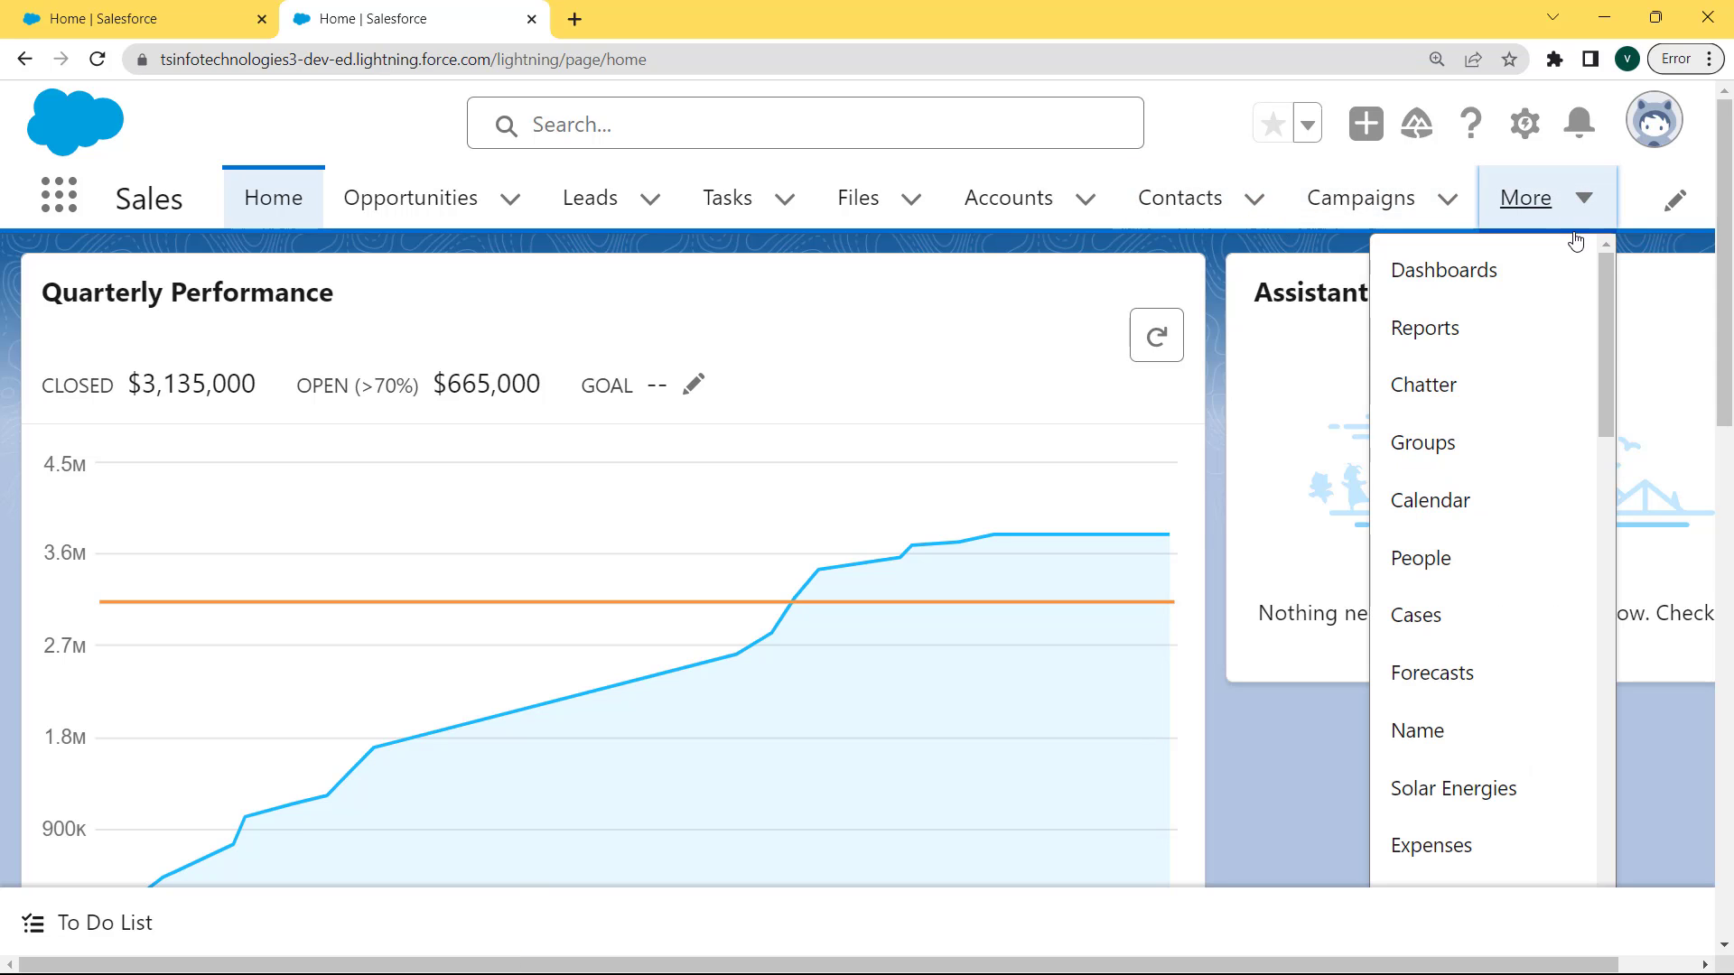
left_click_drag(1611, 354, 1613, 772)
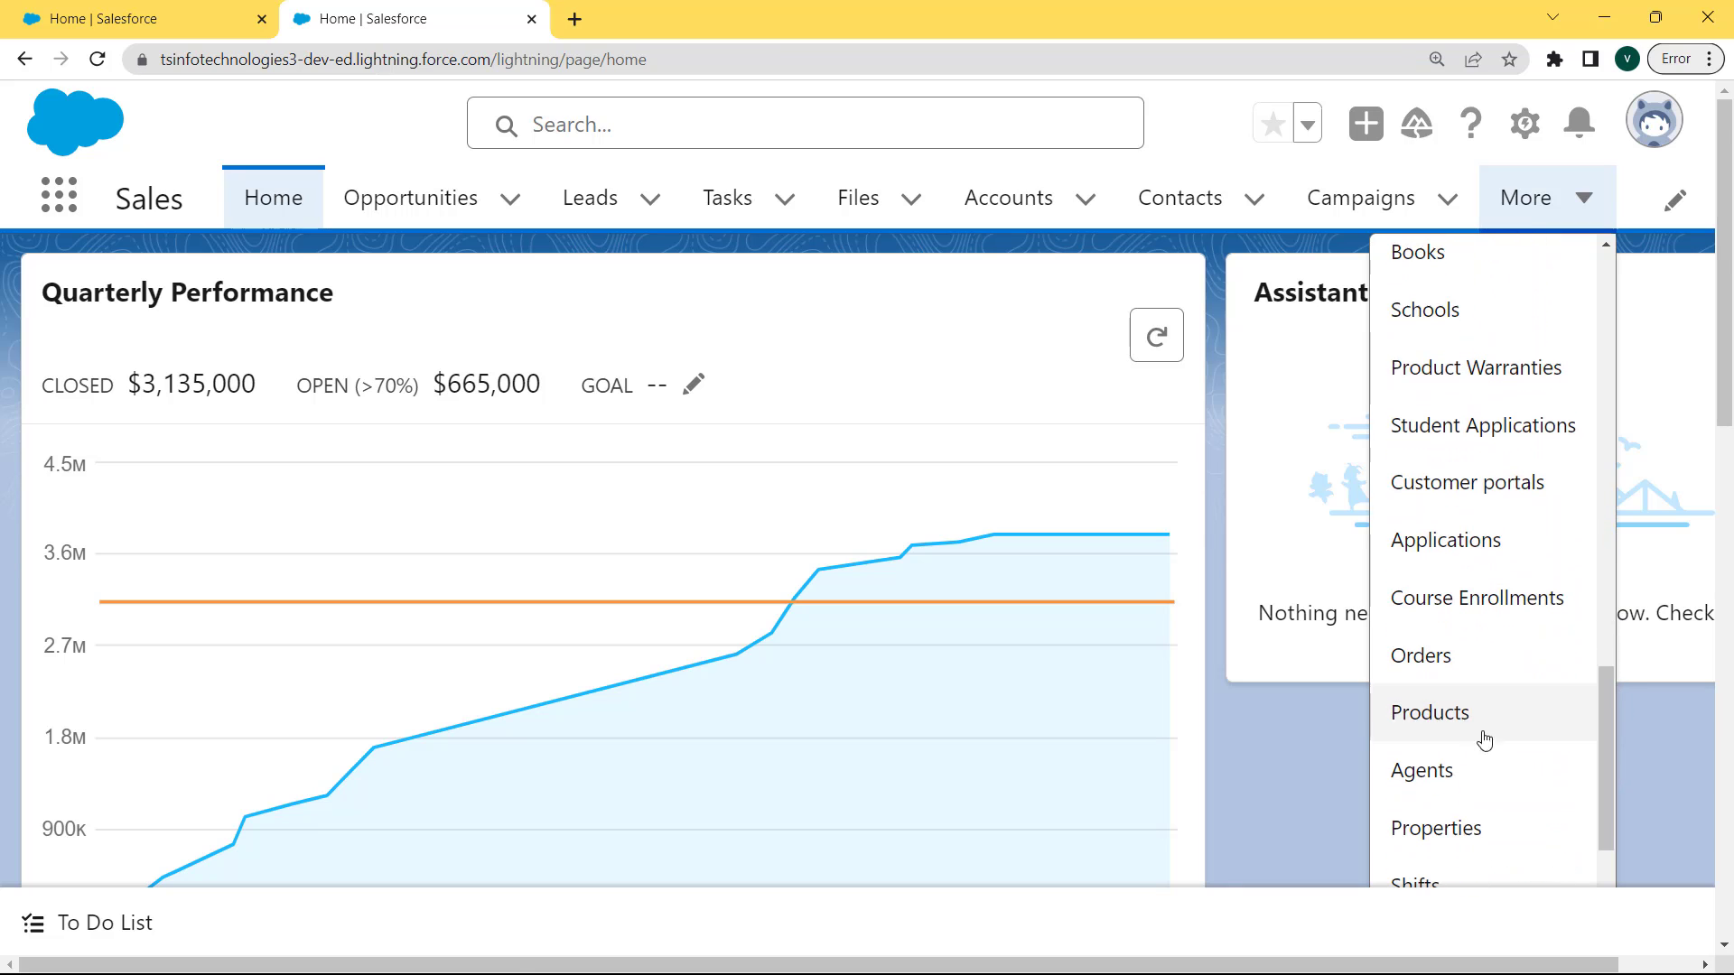
left_click(1464, 728)
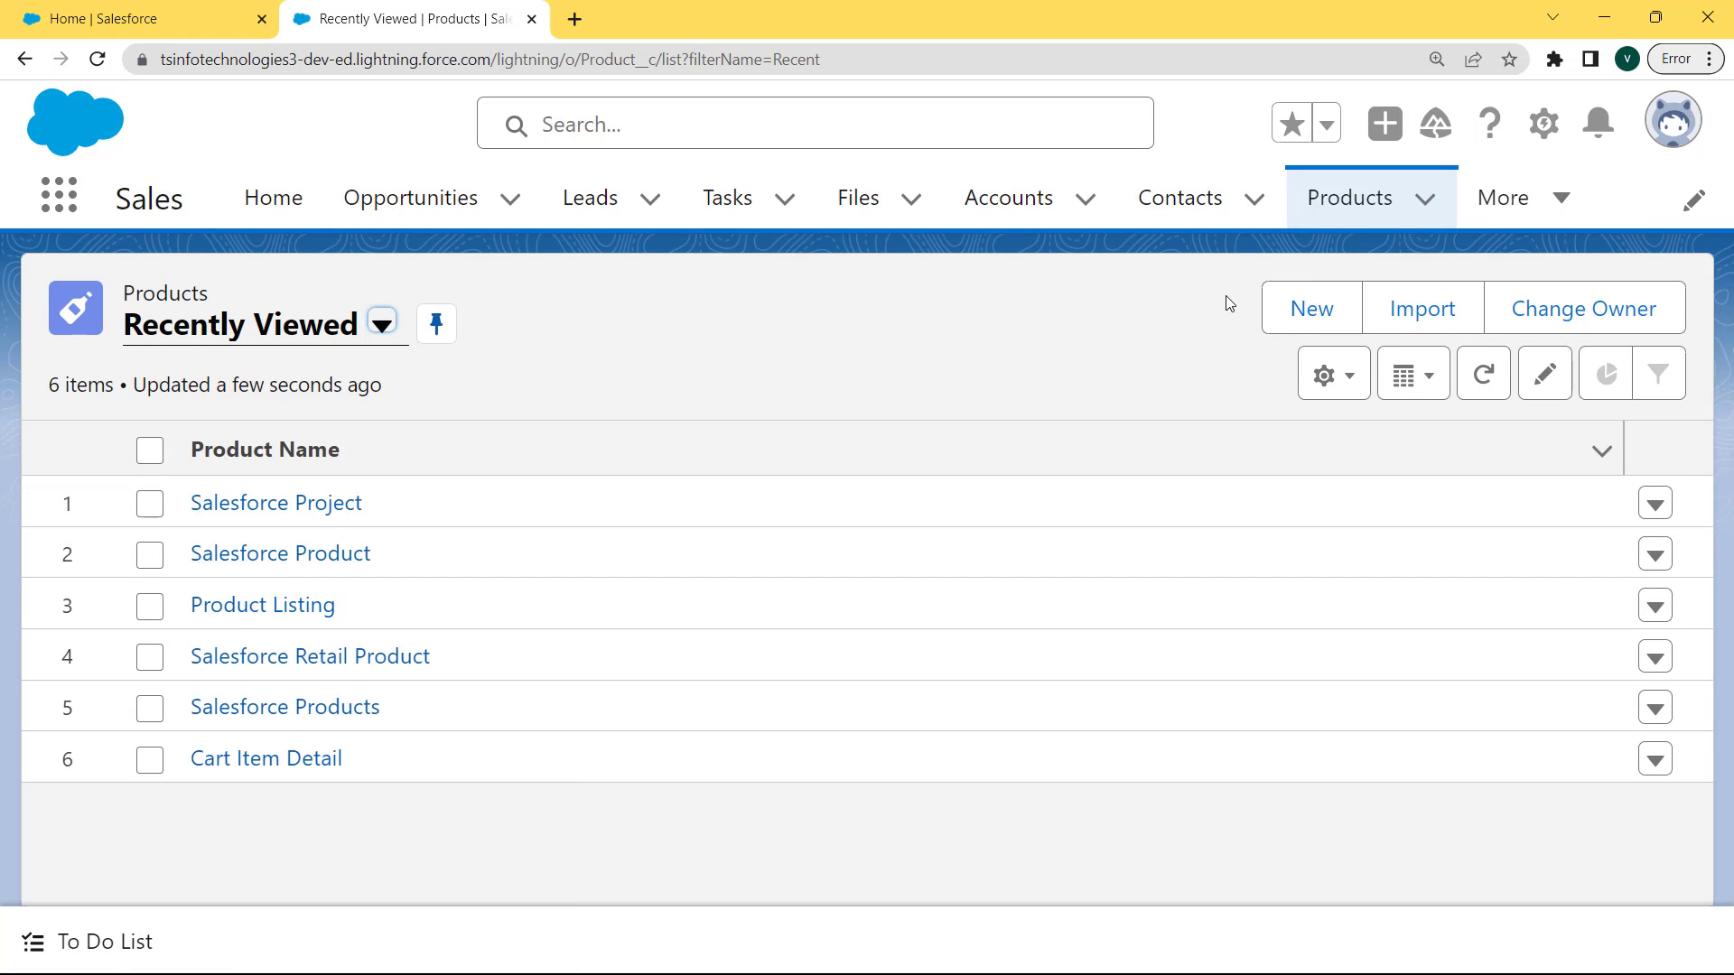
left_click(1315, 310)
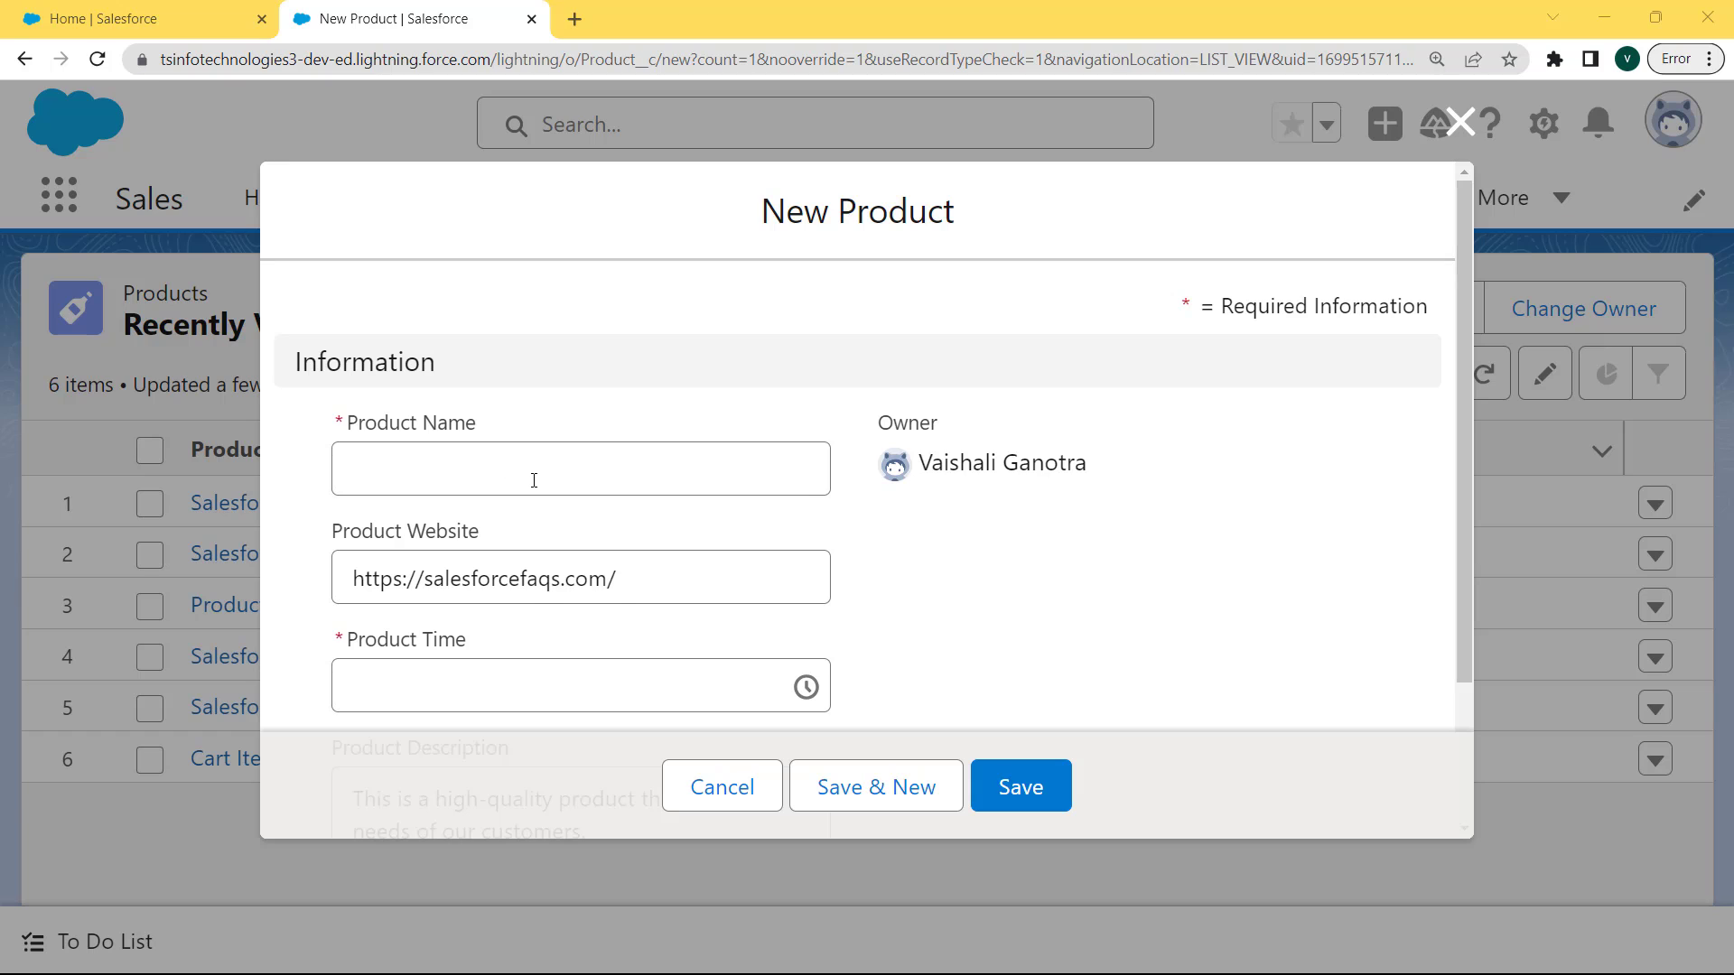
Name the product 'Customer Product', set Product Time to 12:00 AM, and verify the prefilled description
left_click(534, 481)
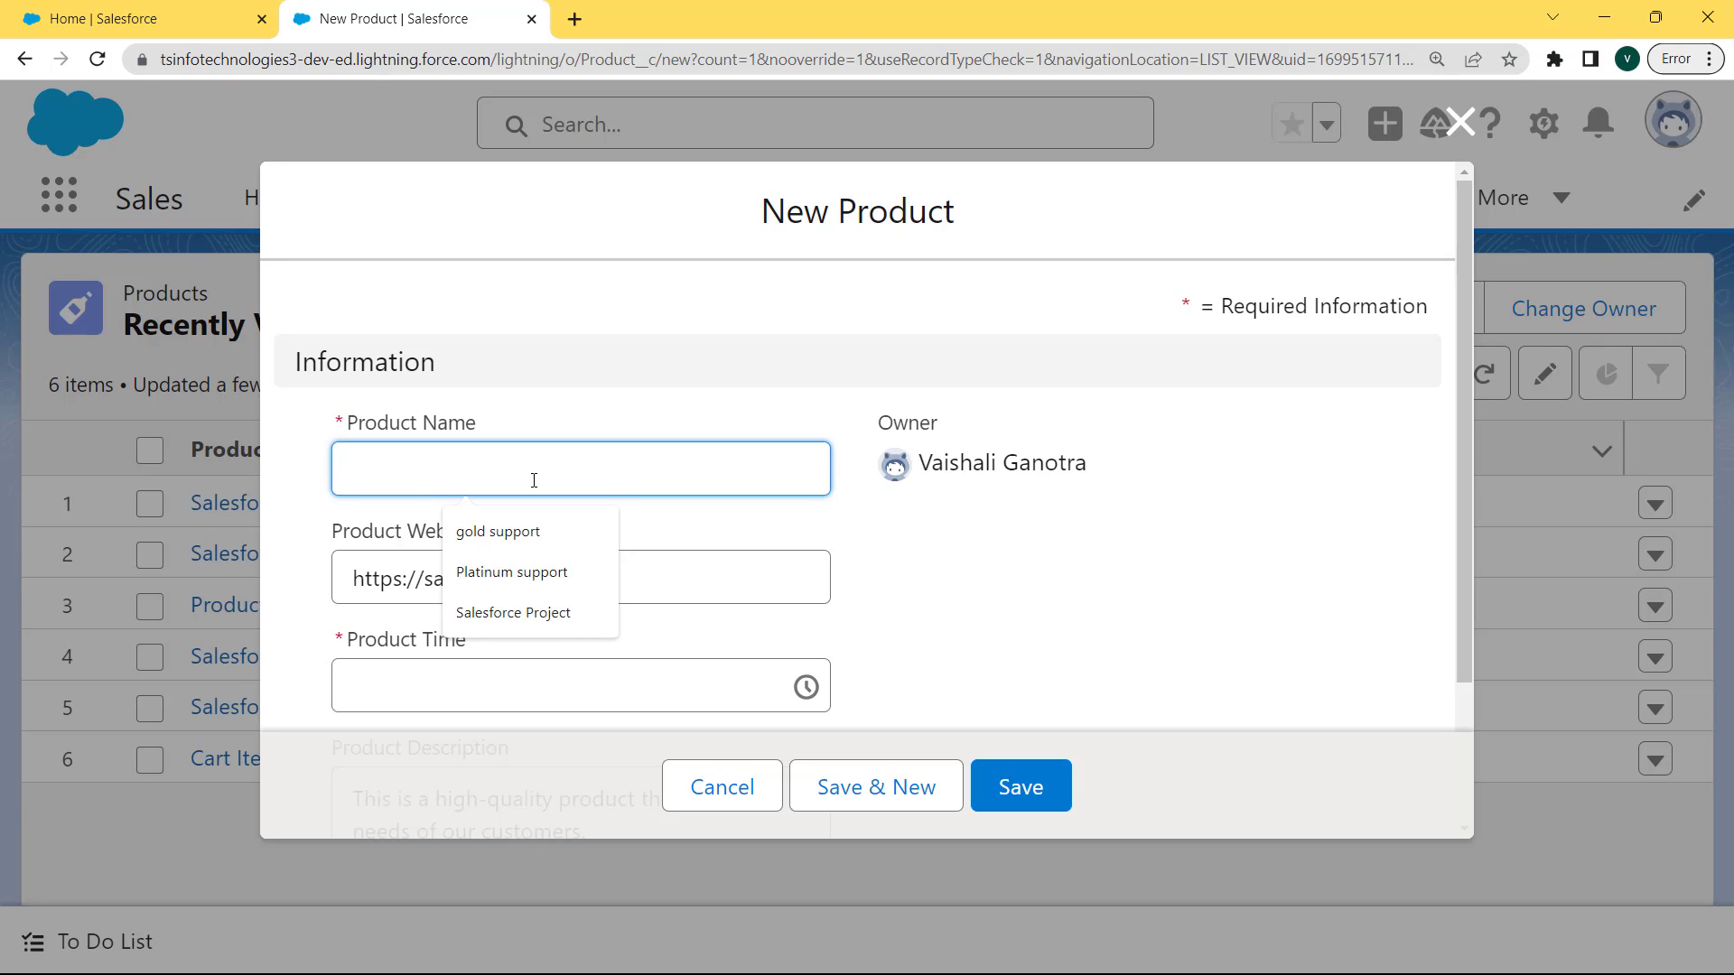
type("Customer Product")
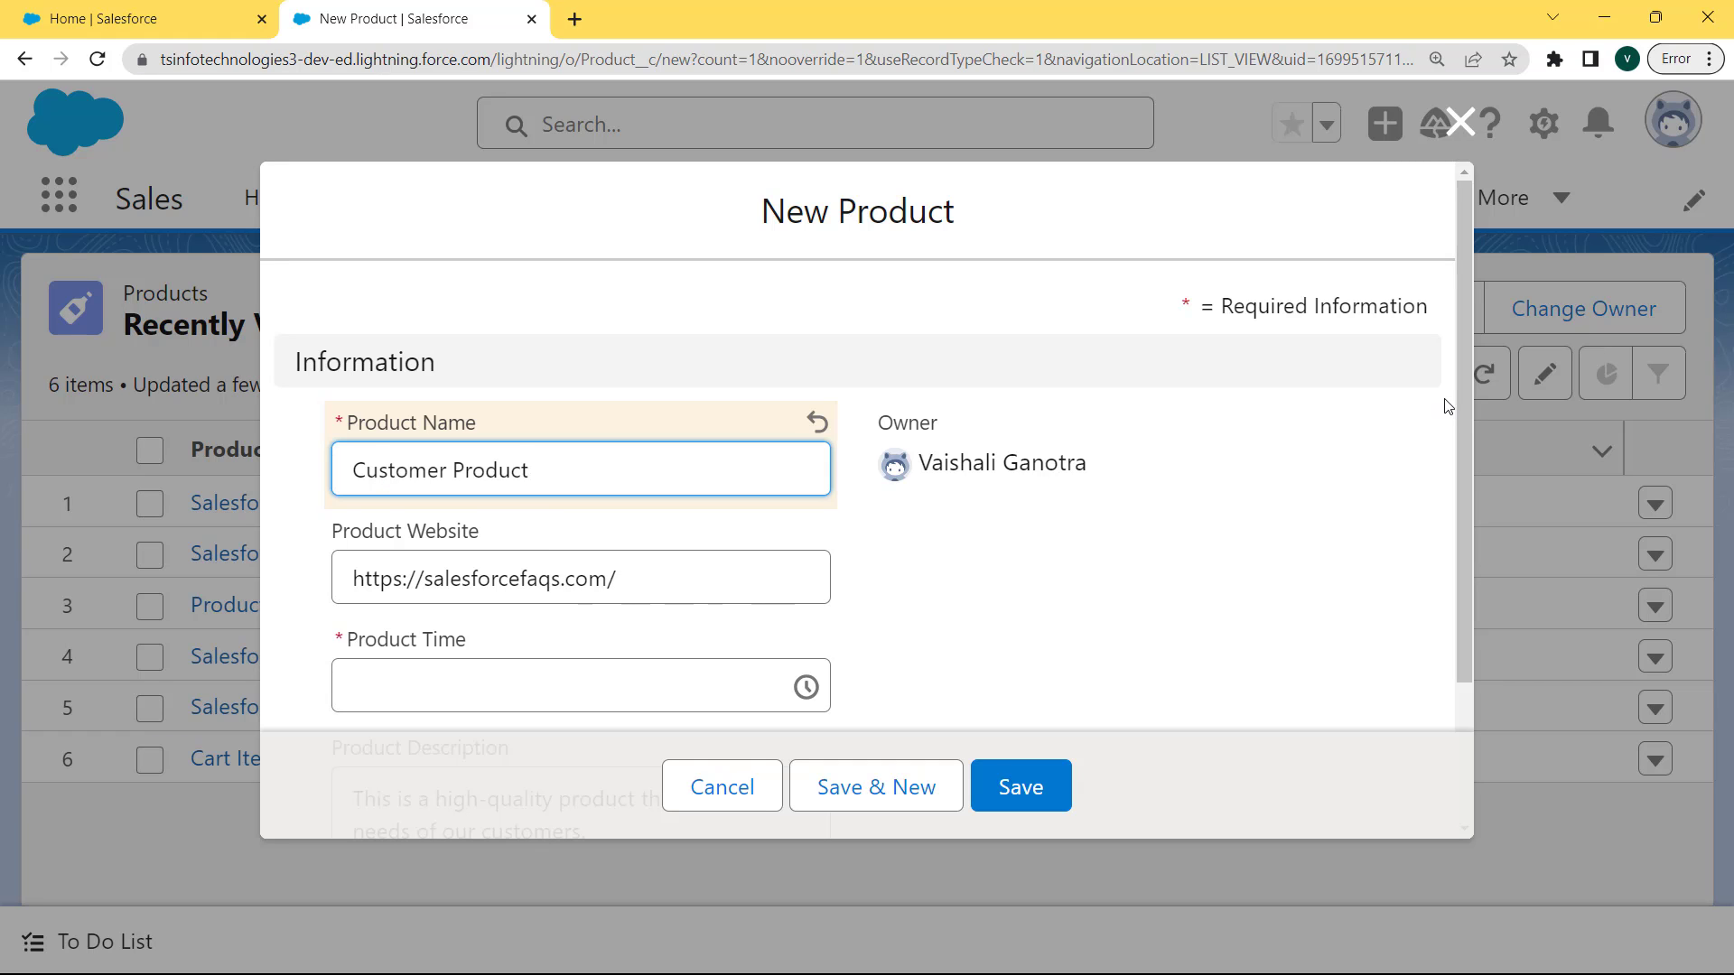
left_click_drag(1465, 399, 1461, 544)
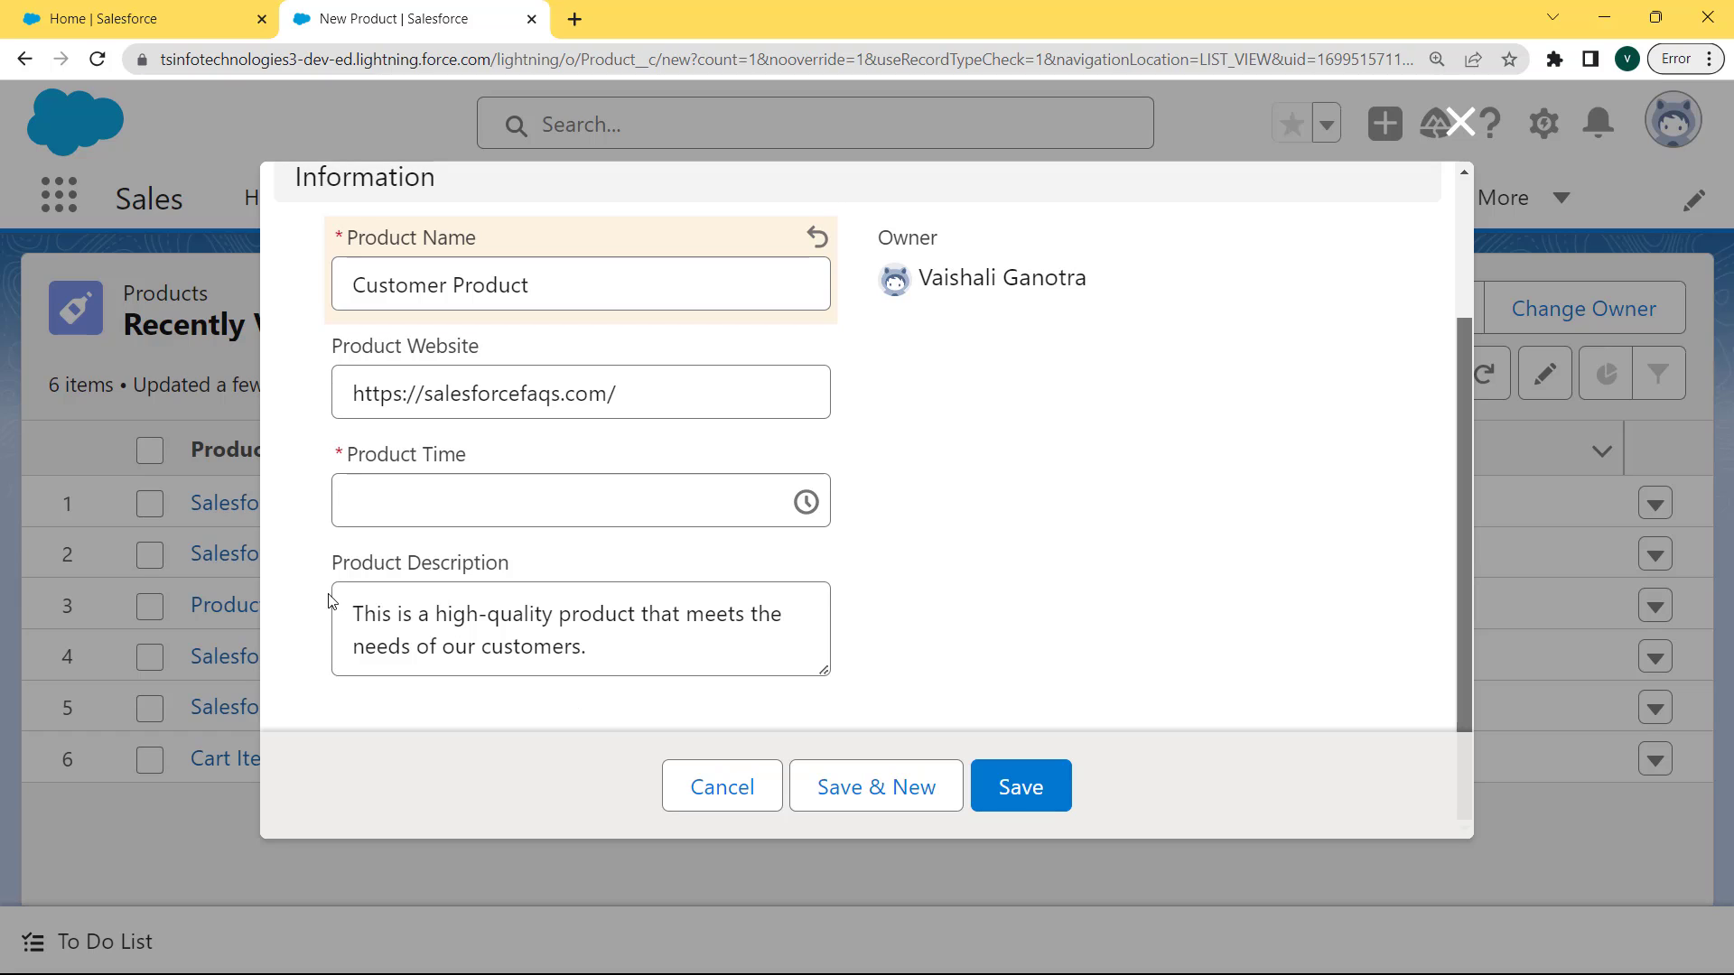
left_click_drag(349, 609, 645, 656)
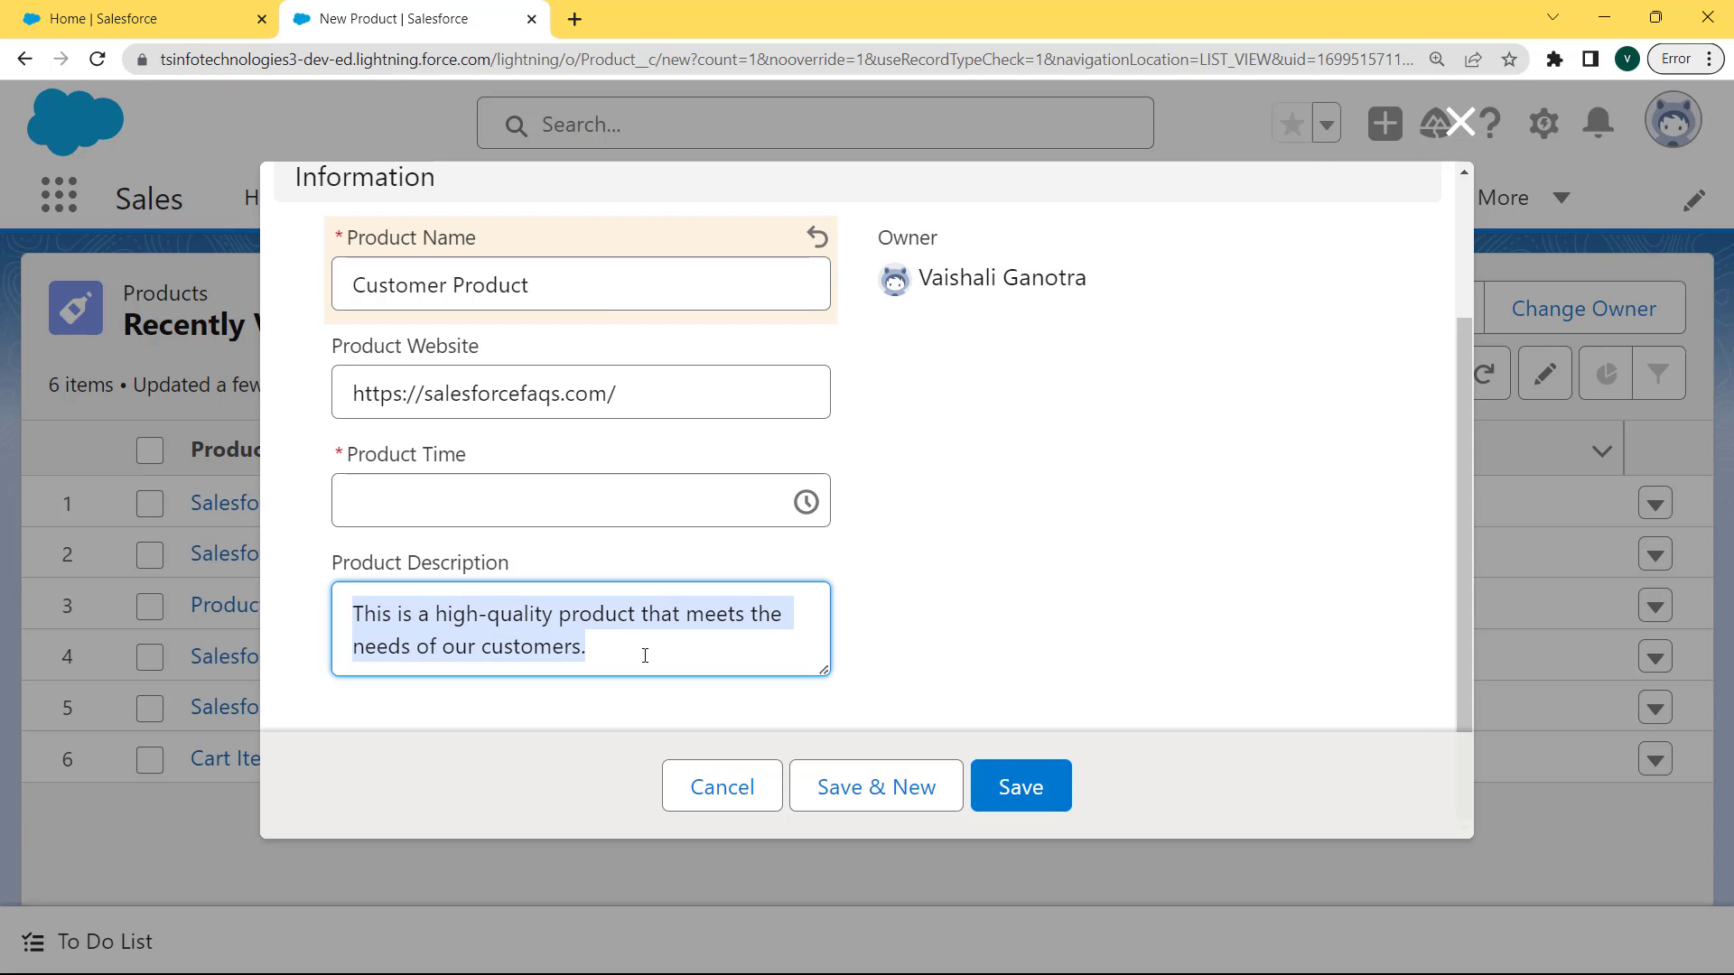
left_click(658, 504)
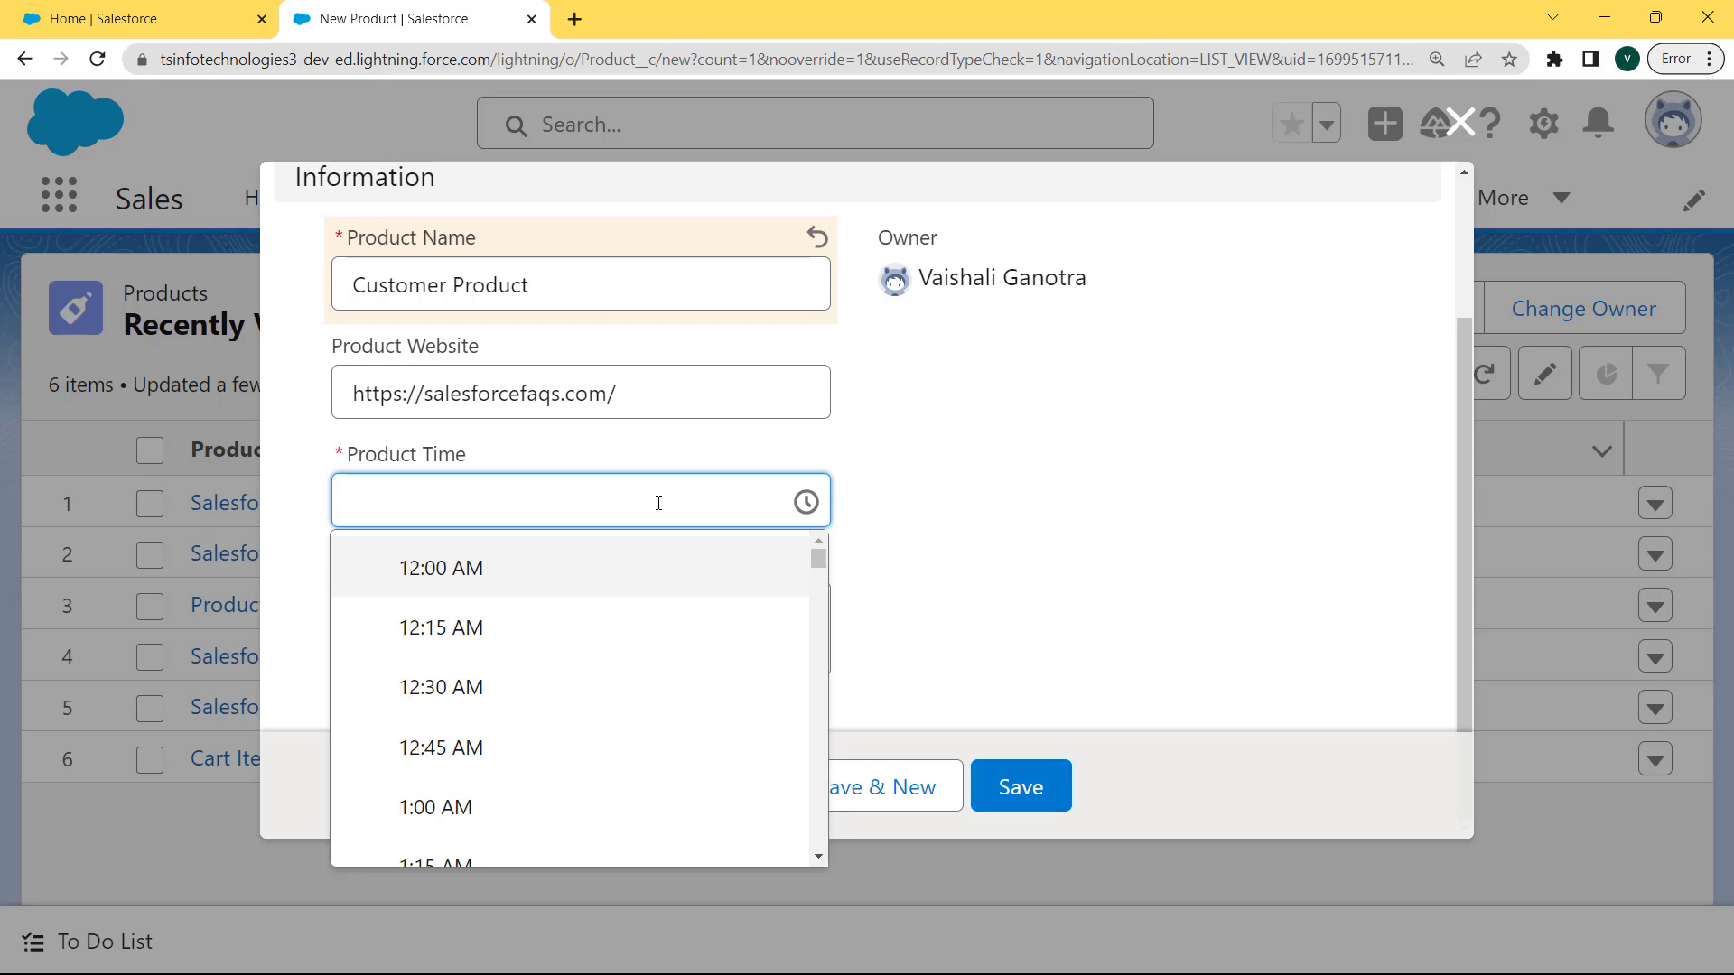
left_click(485, 597)
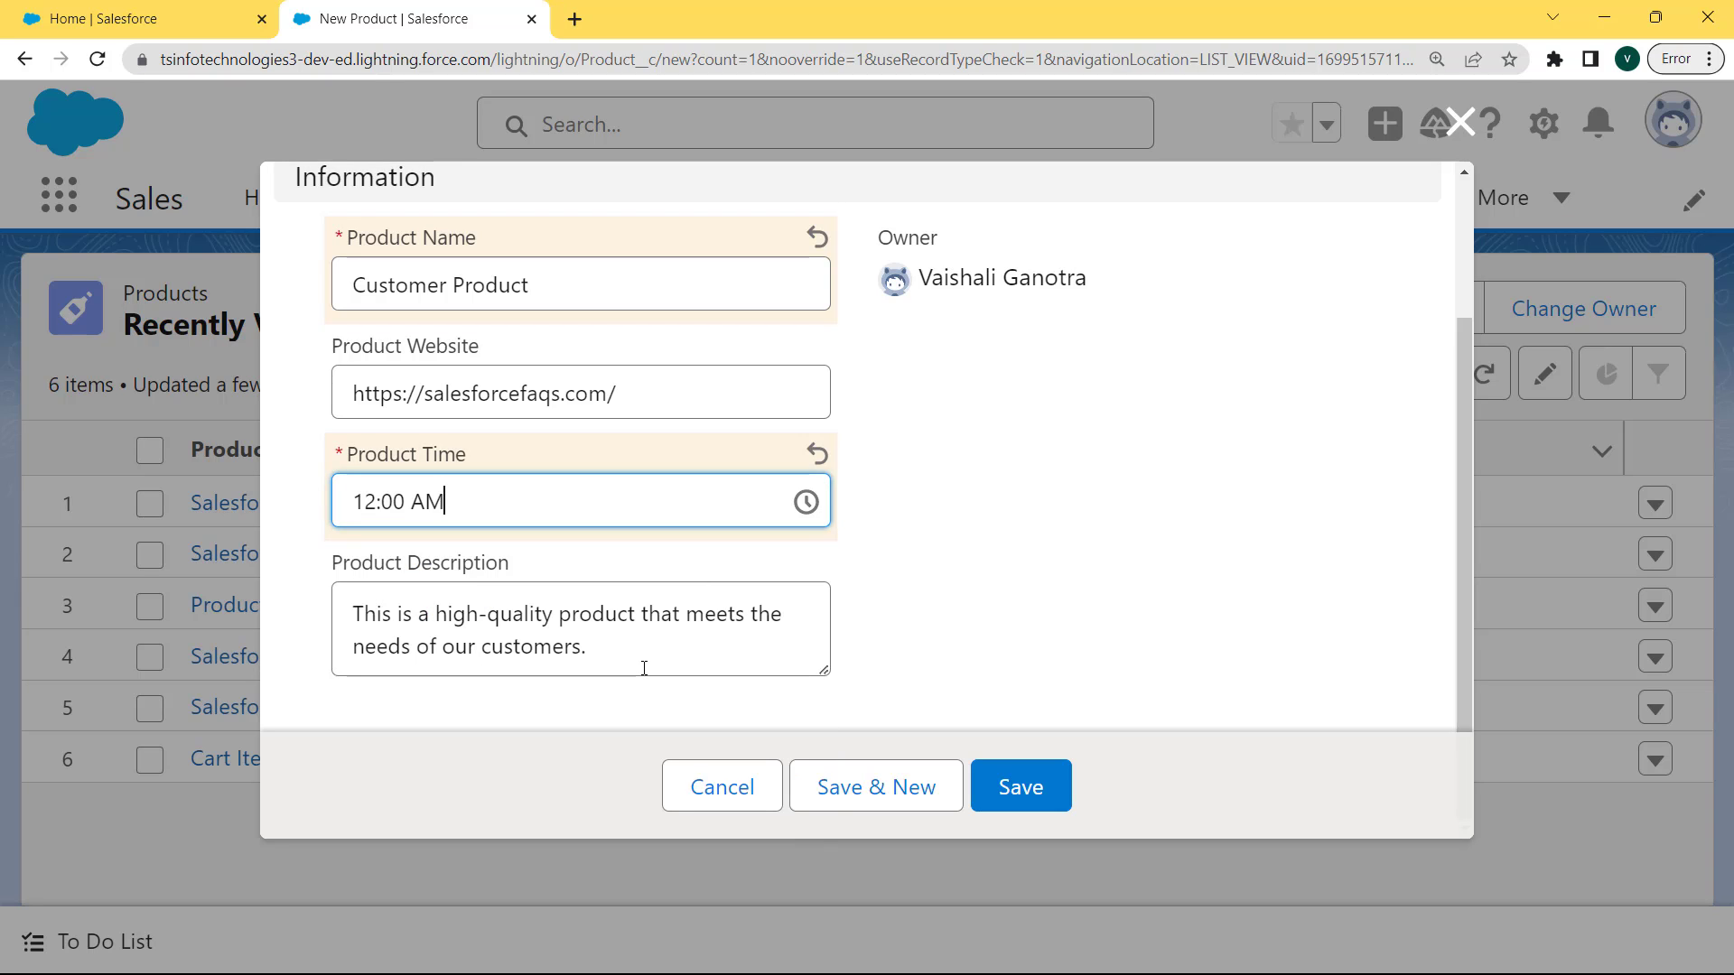
left_click(553, 529)
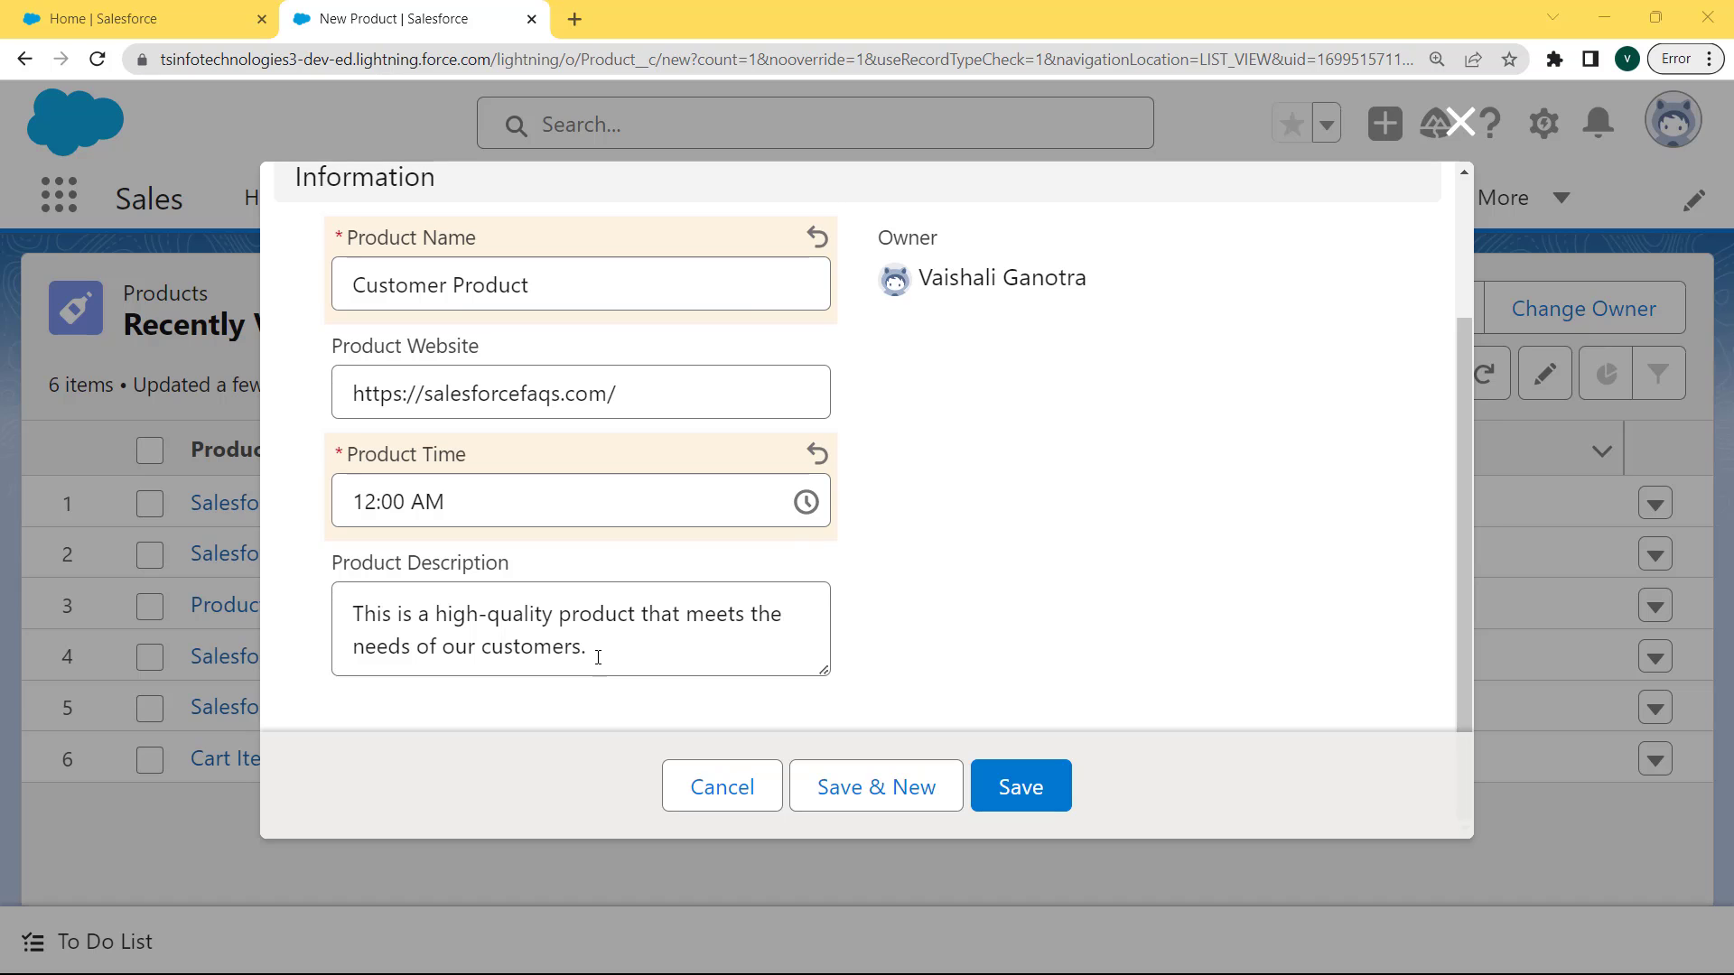
left_click_drag(598, 657, 334, 593)
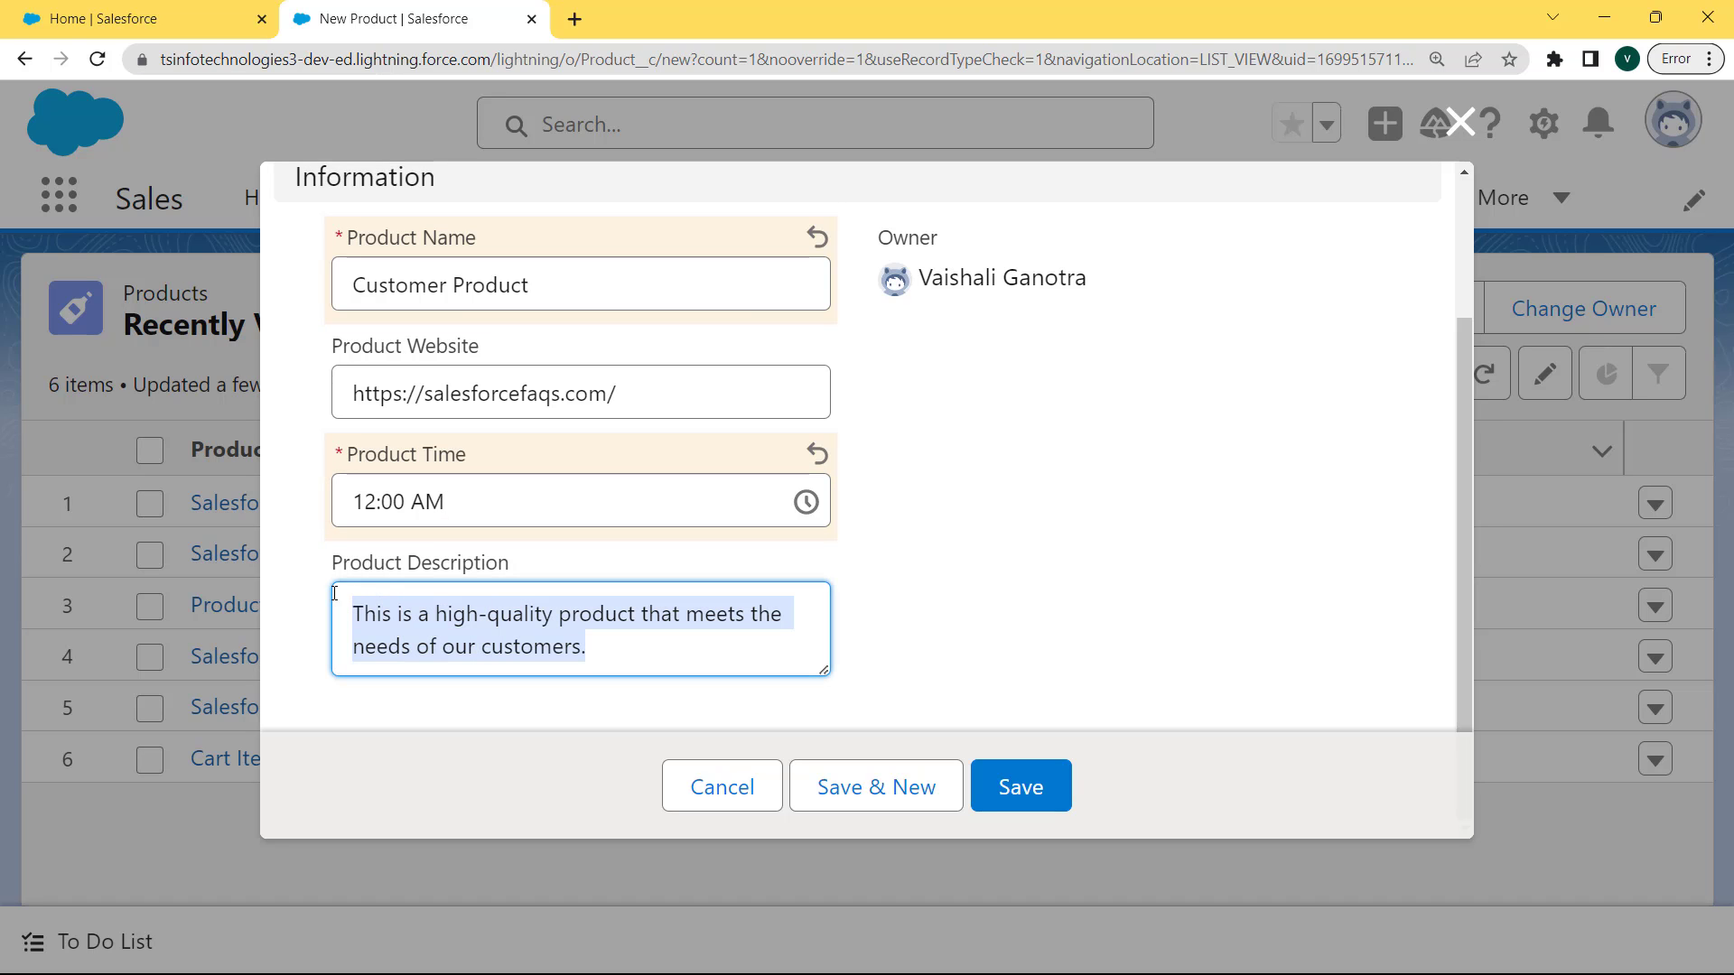
Save the Customer Product record with its prefilled high-quality description
left_click(1016, 788)
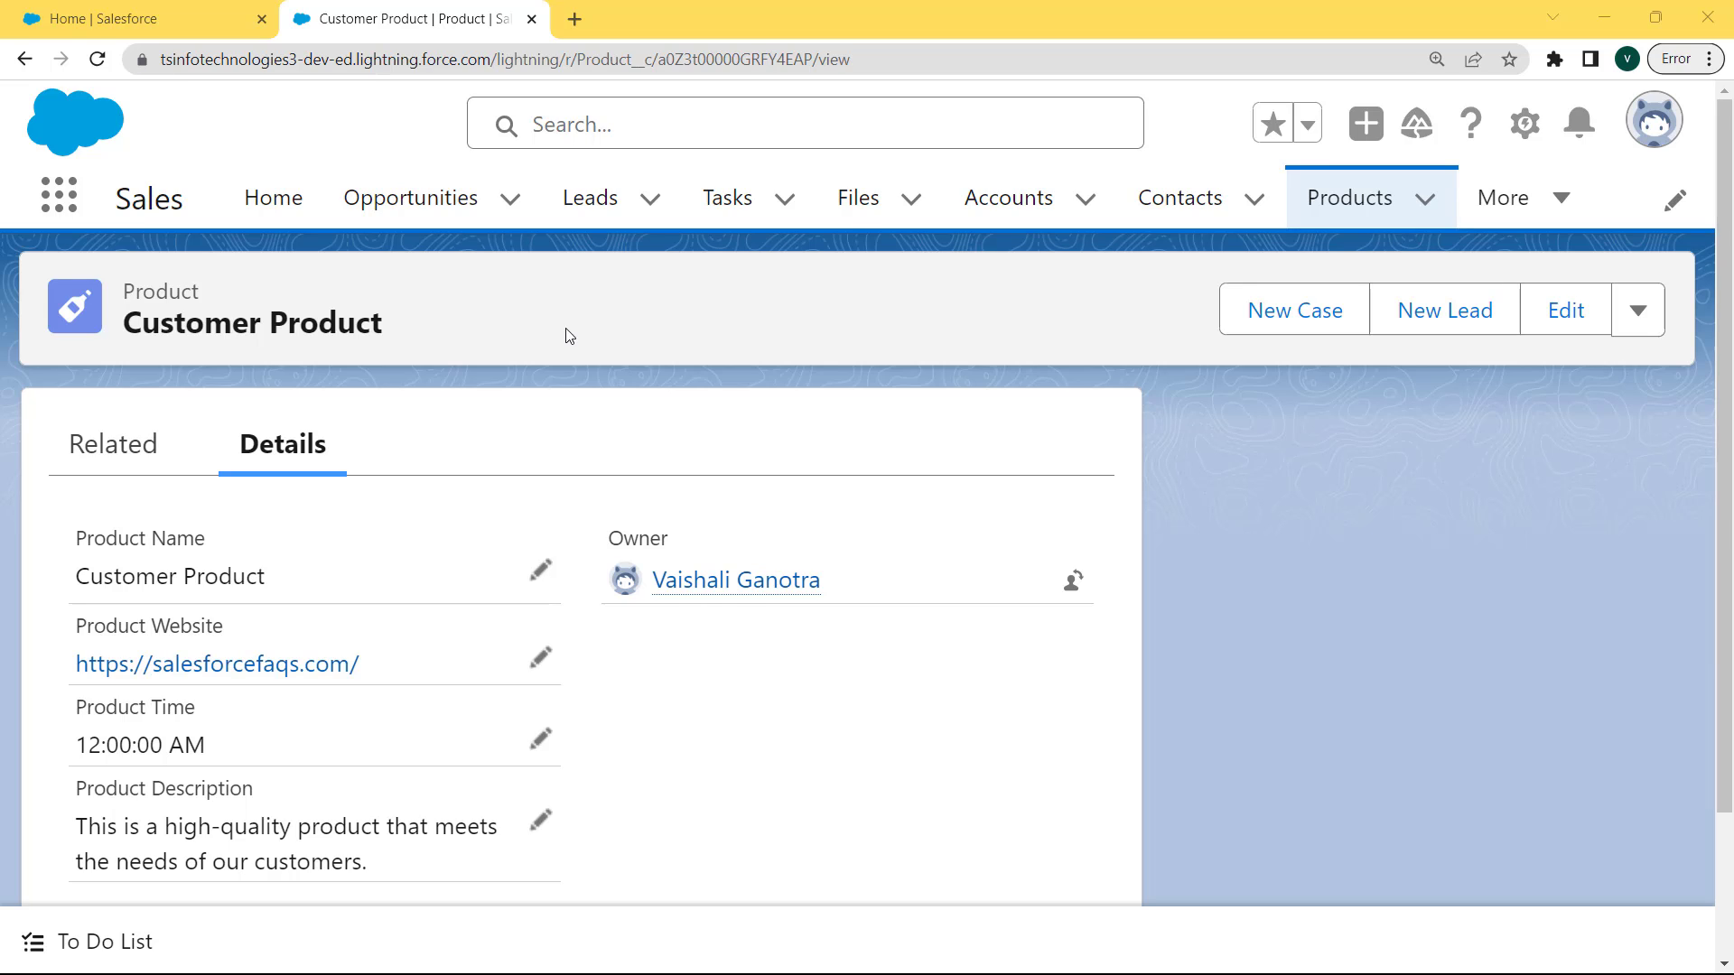
left_click(1655, 123)
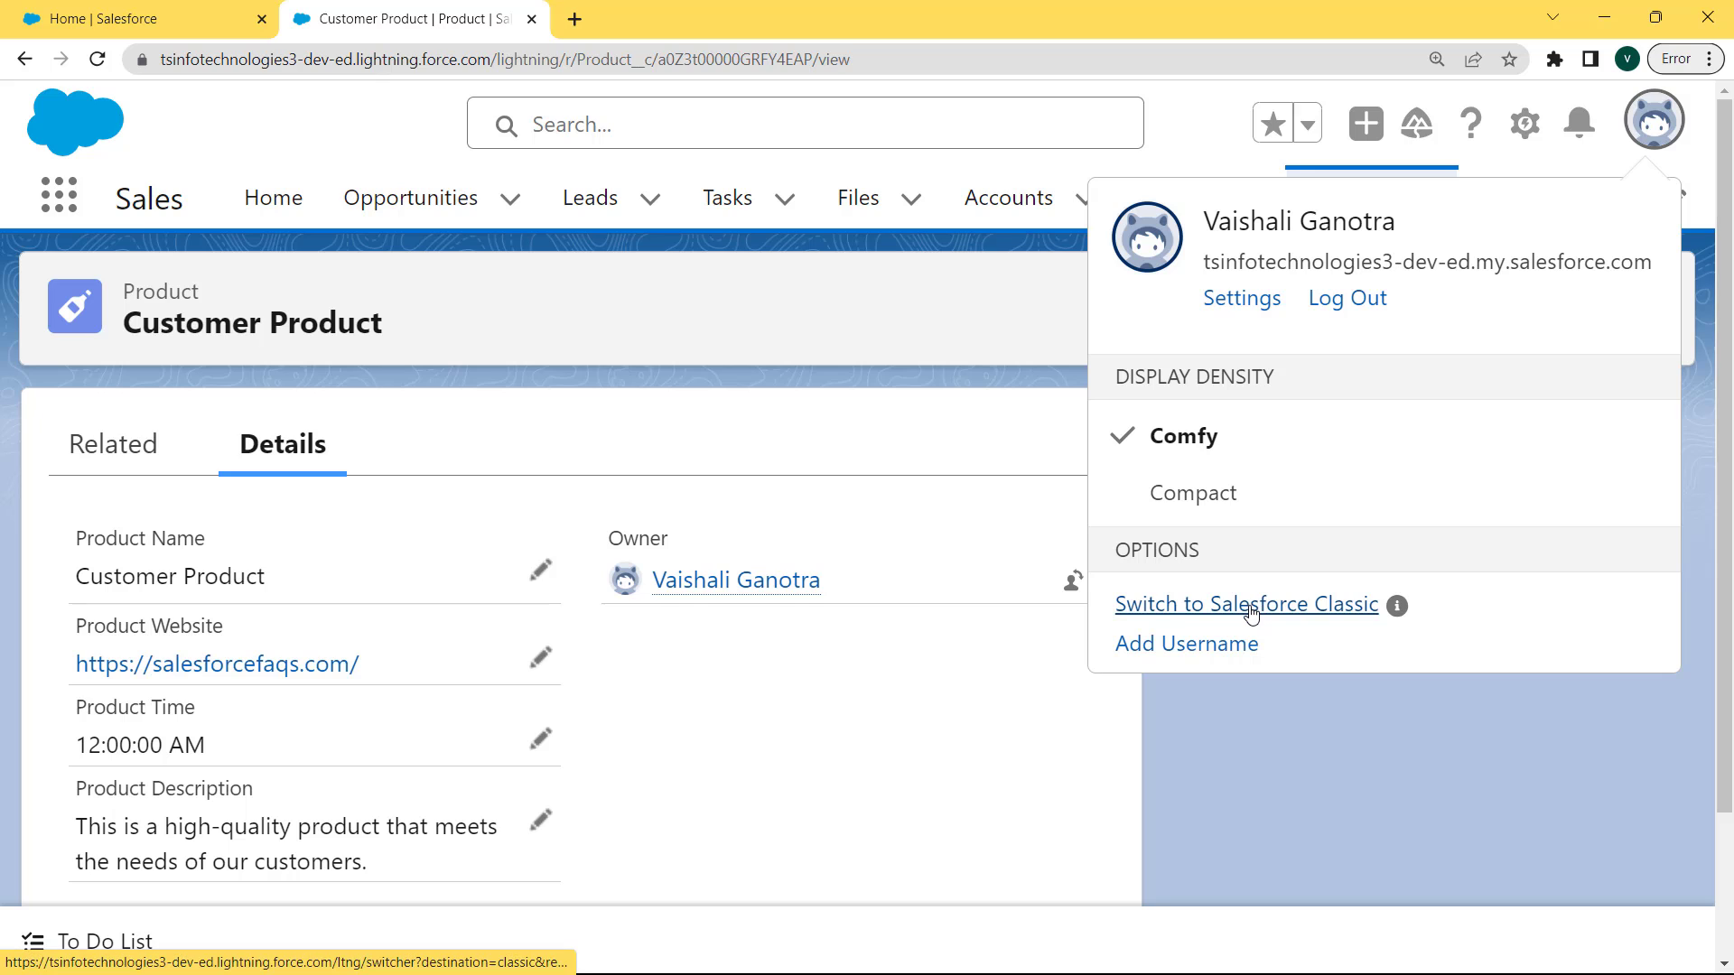
Switch to Salesforce Classic and go to Setup from the user menu
left_click(1251, 608)
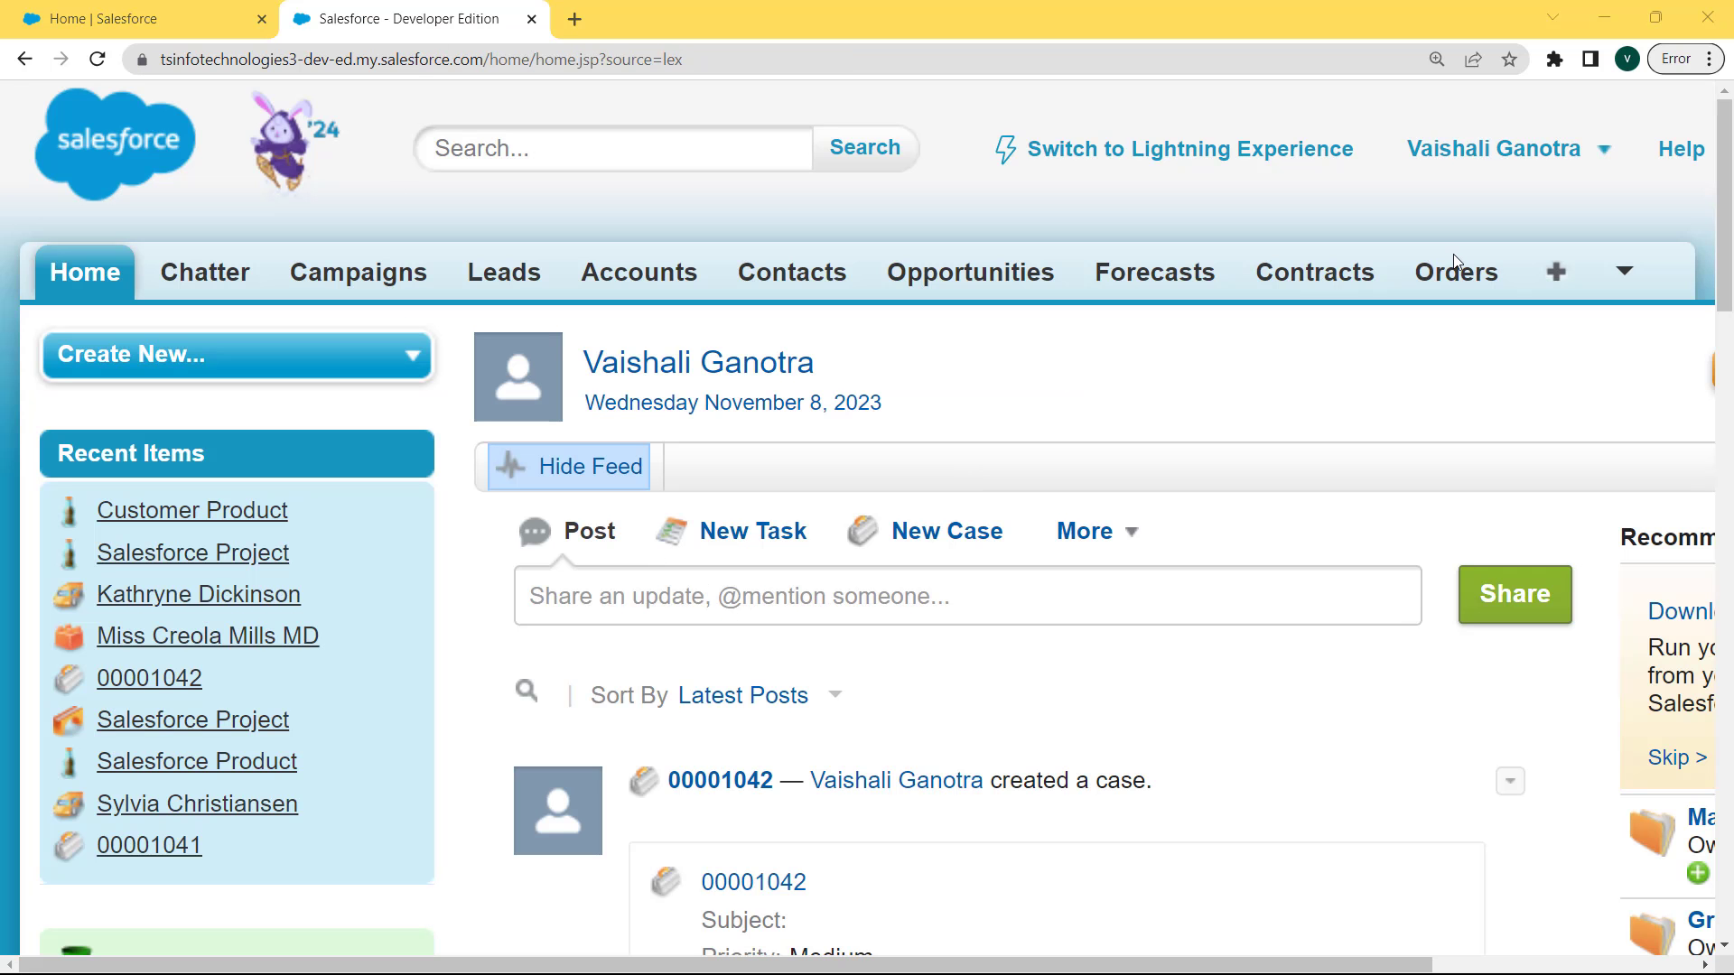
left_click(1599, 157)
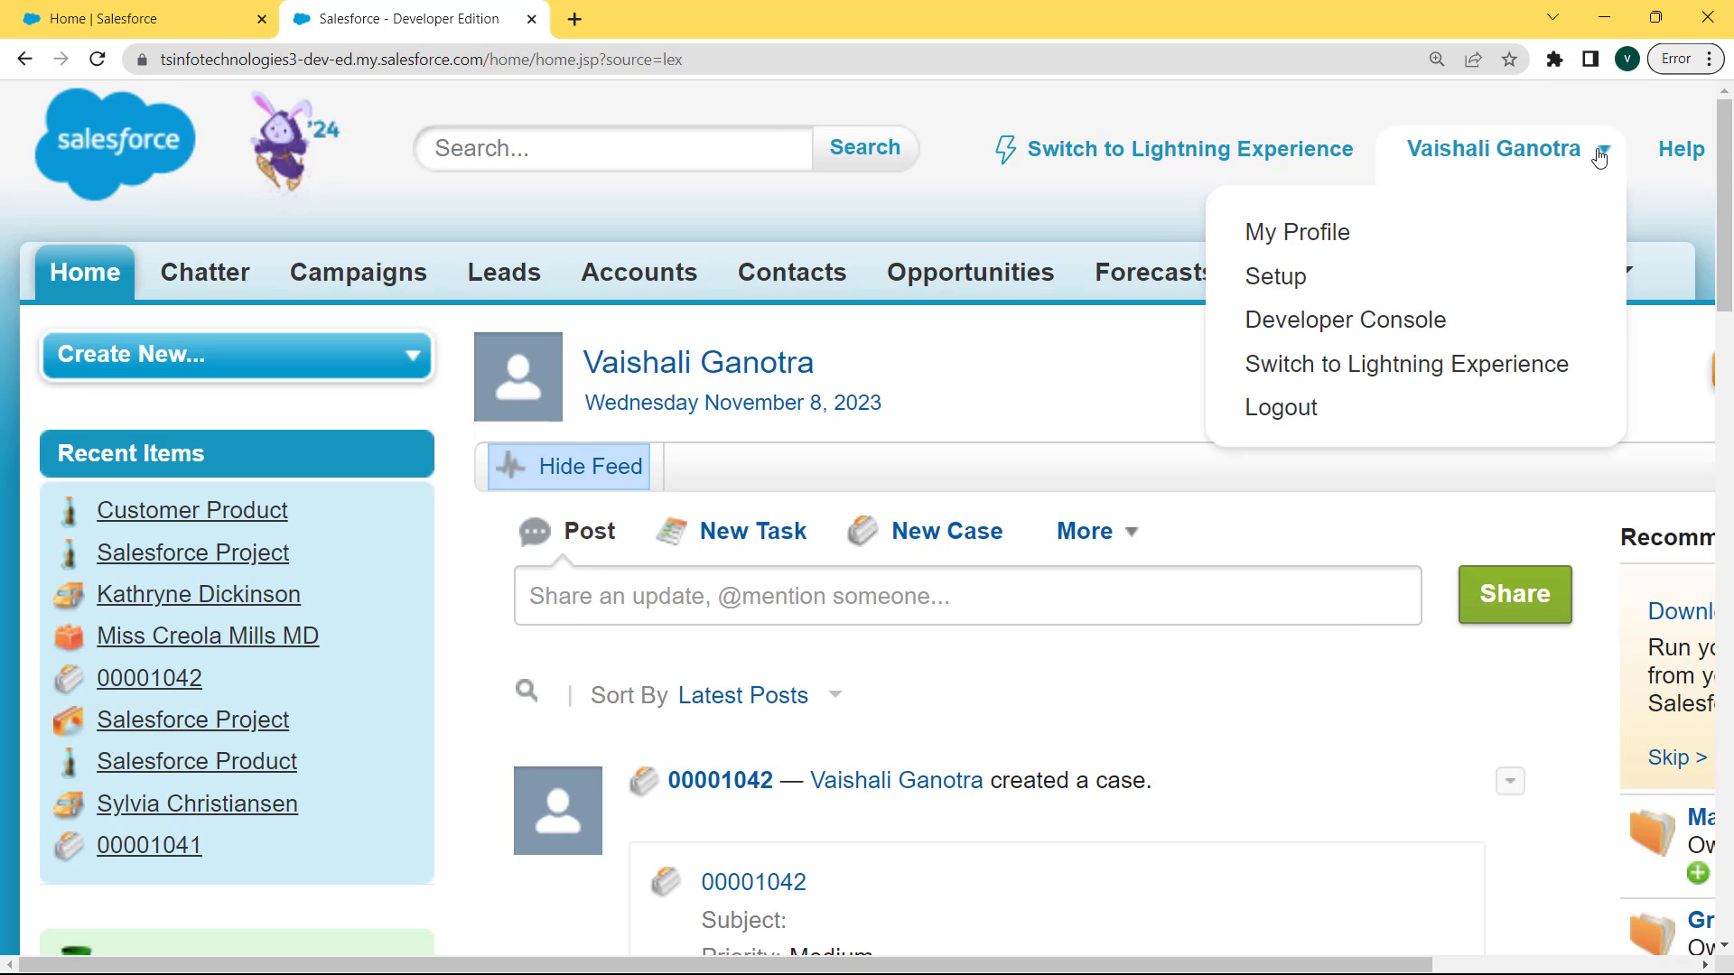
left_click(1292, 282)
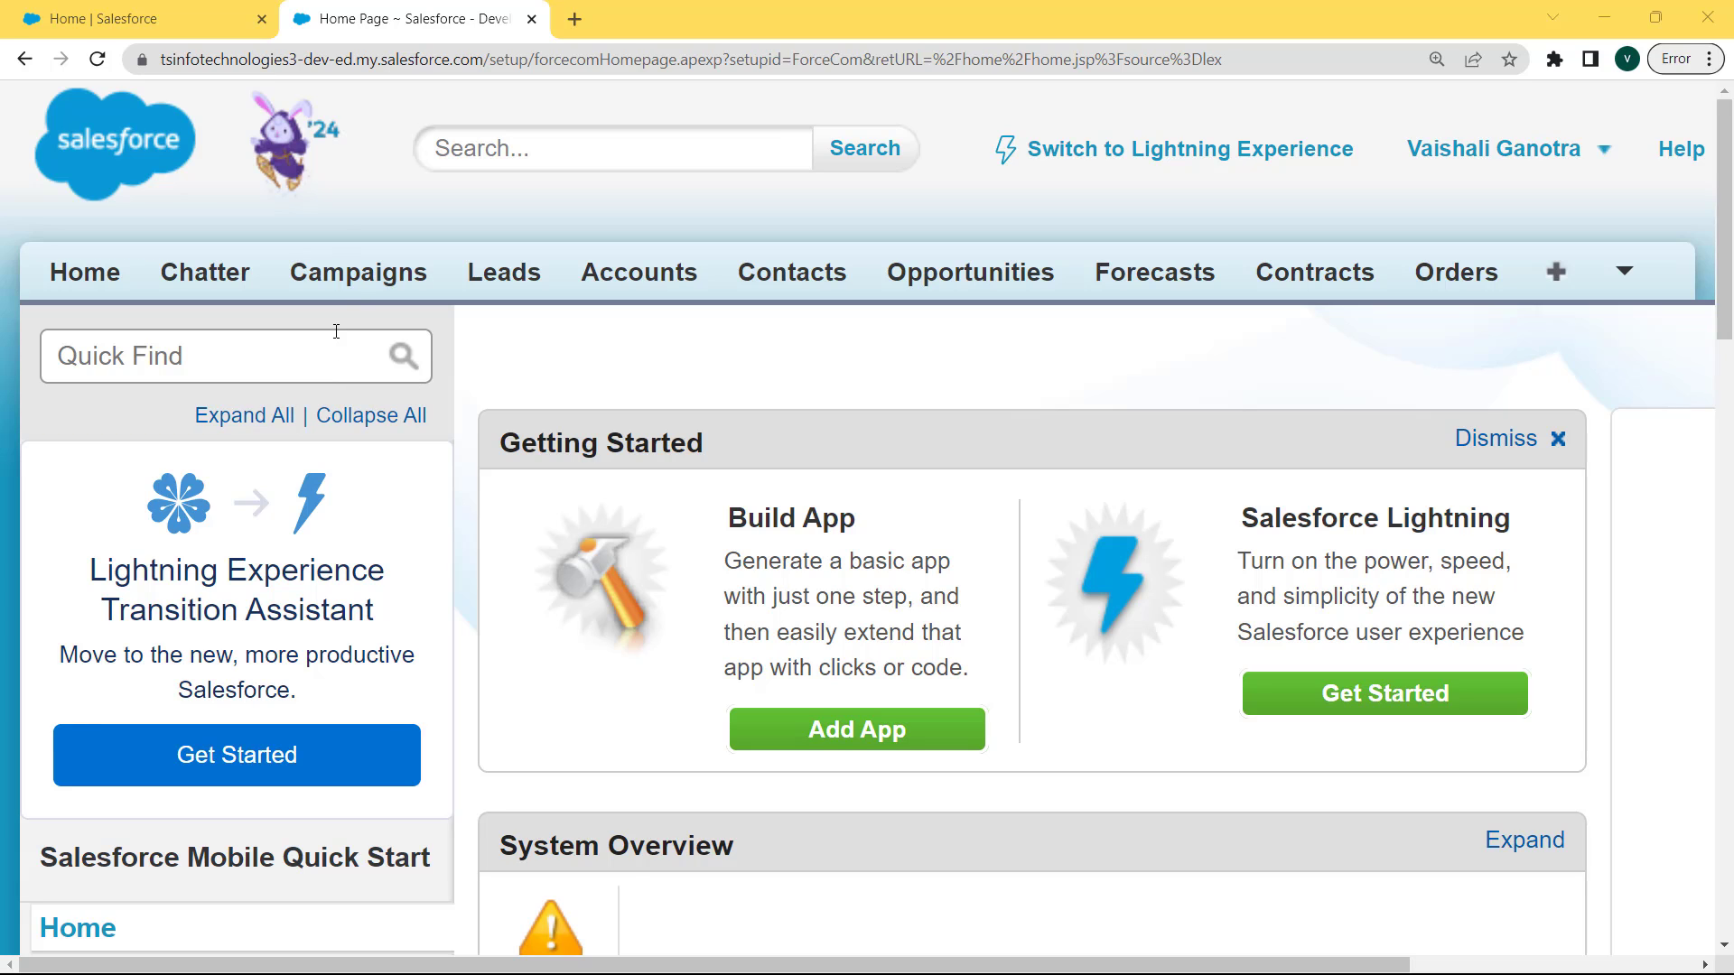
Search Setup for 'object' and open the Project custom object from the Custom Objects list
left_click(331, 338)
type("object")
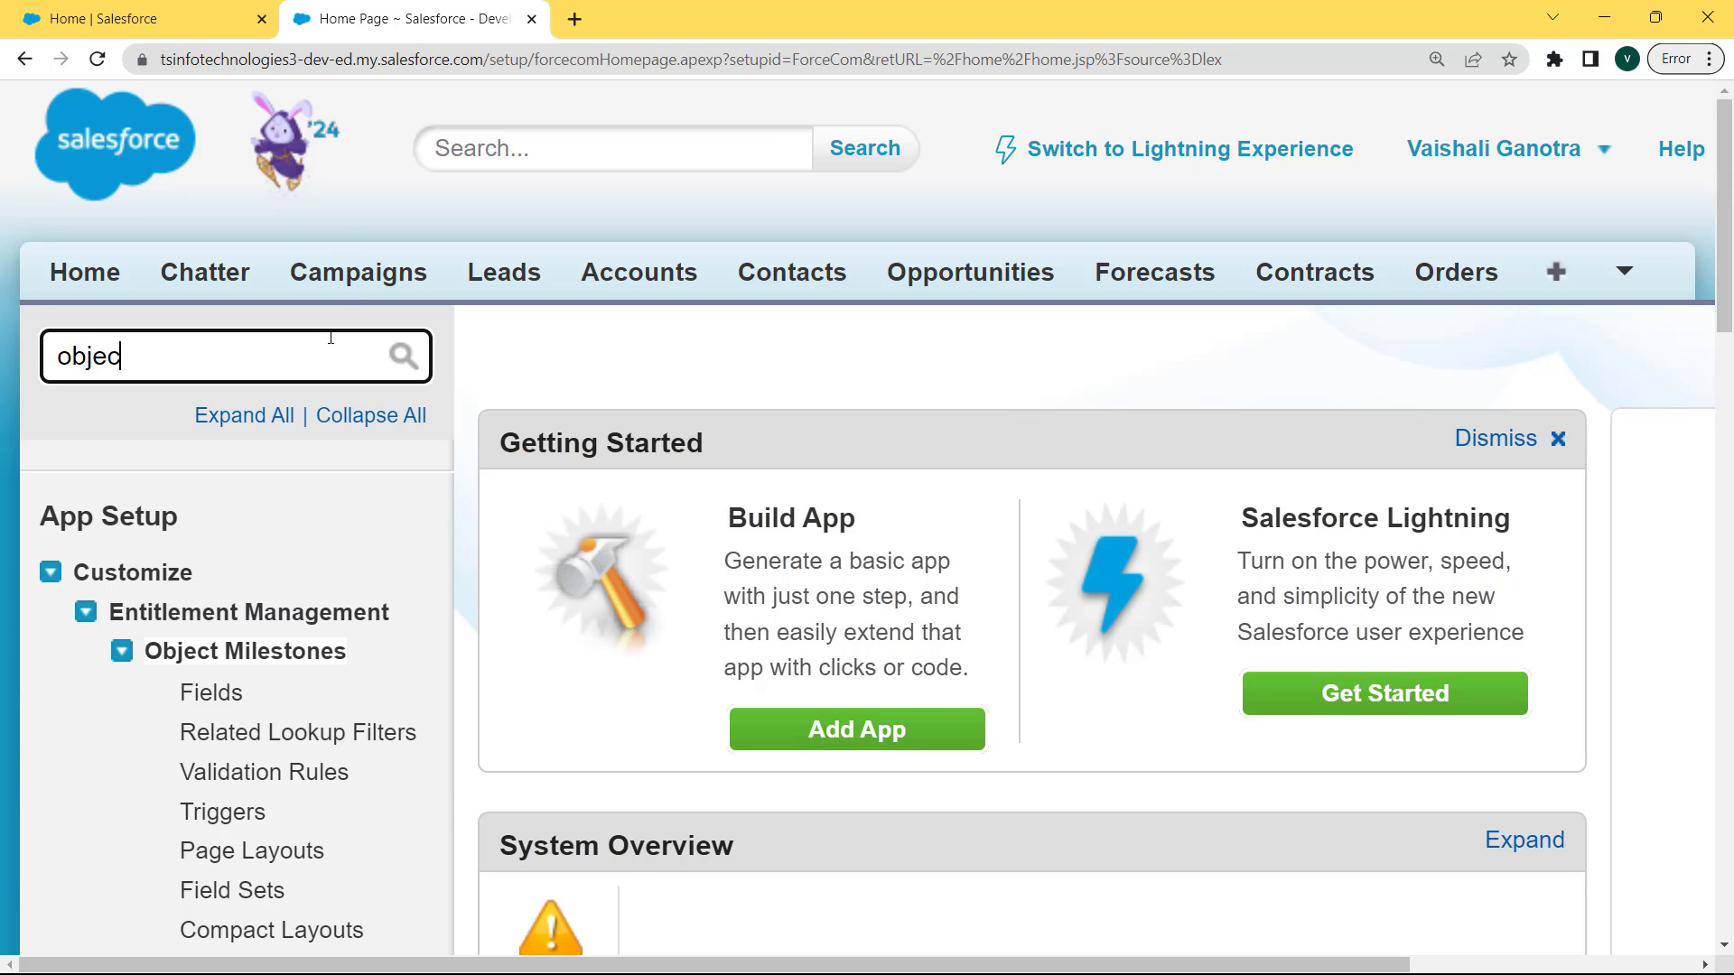
left_click(52, 572)
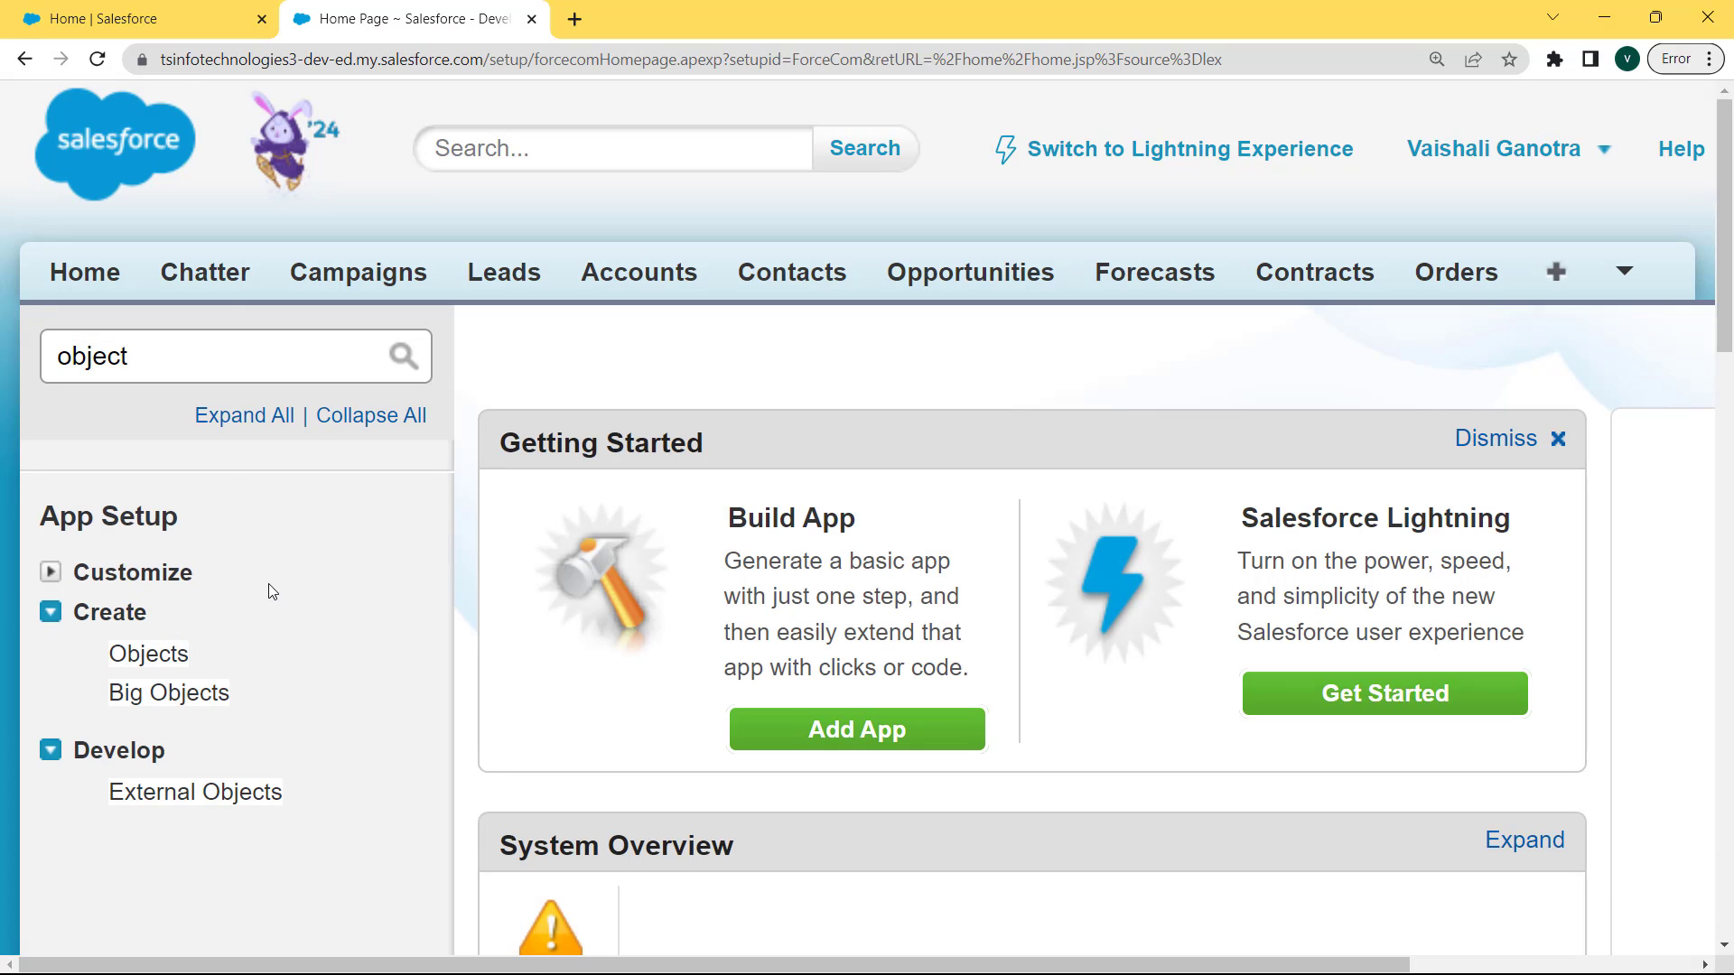
left_click(167, 660)
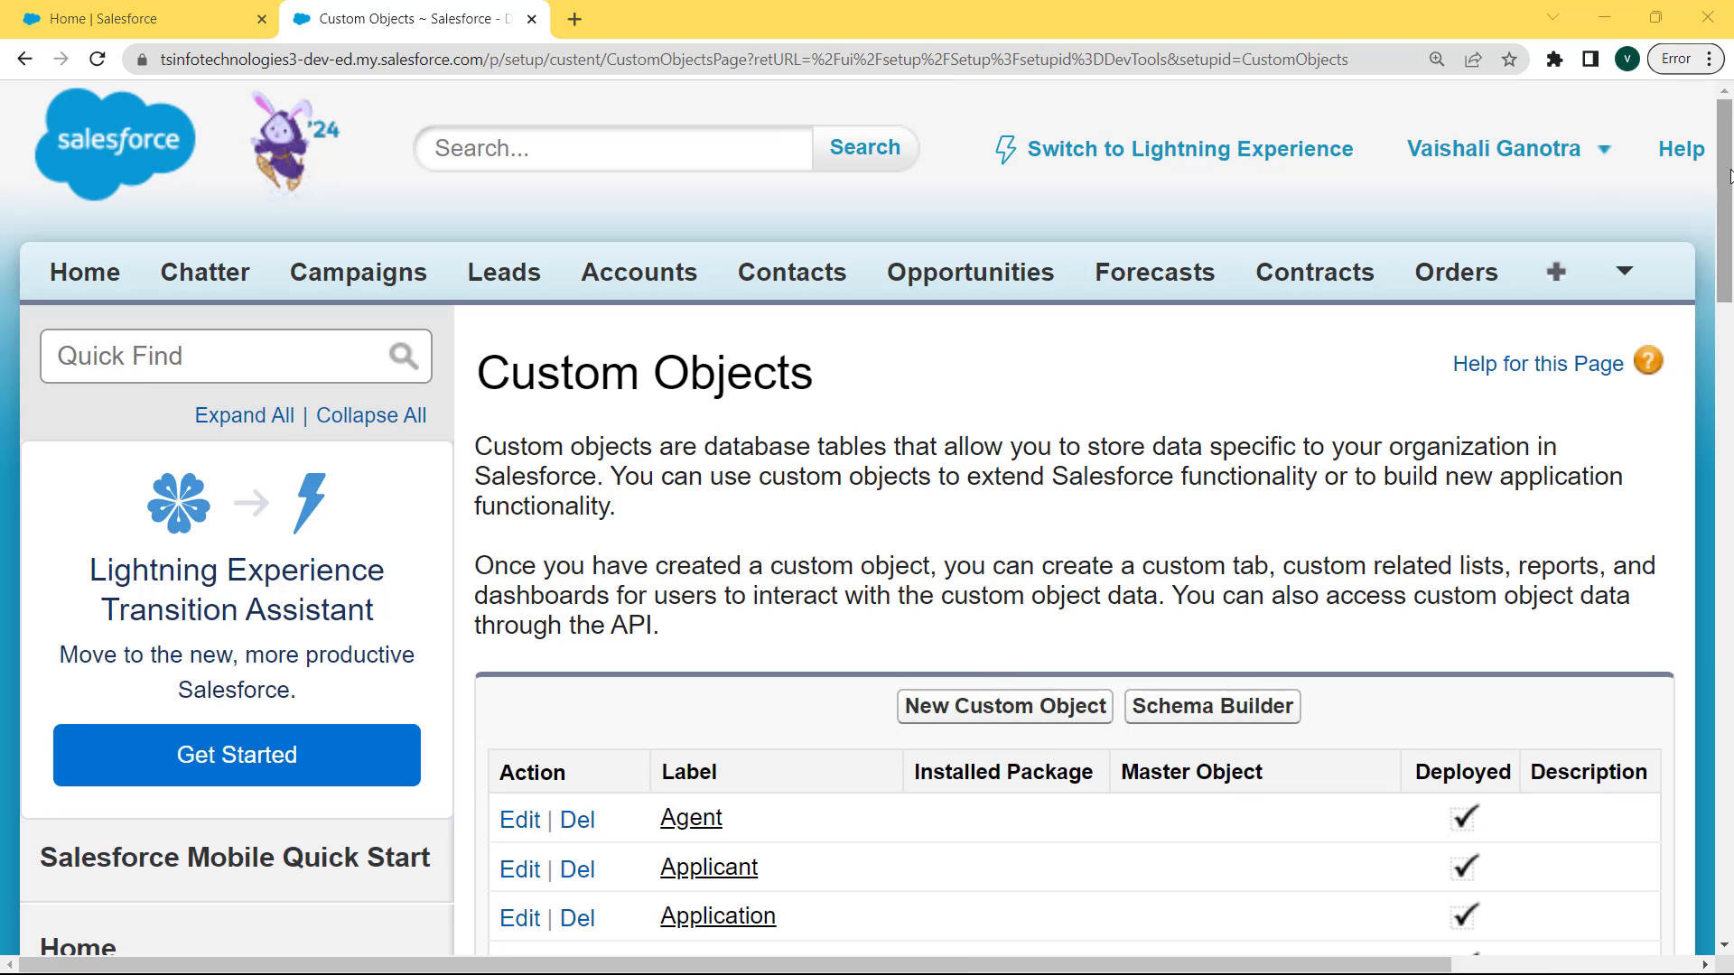
left_click_drag(1729, 176, 1730, 418)
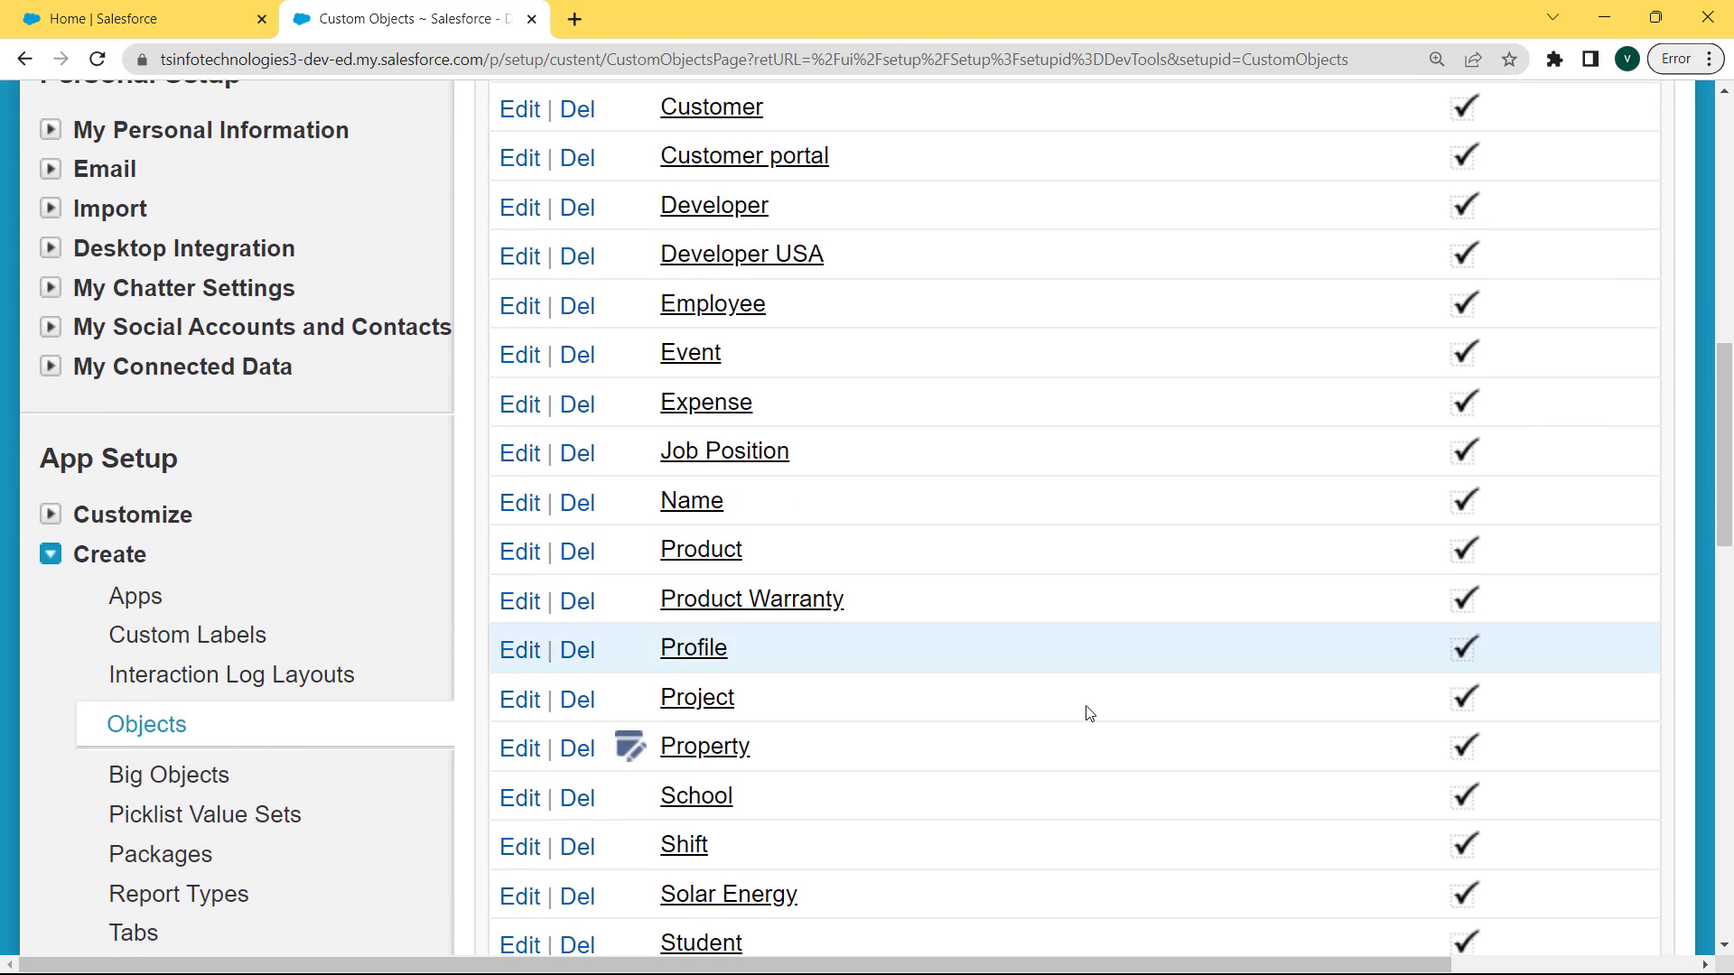
left_click(705, 706)
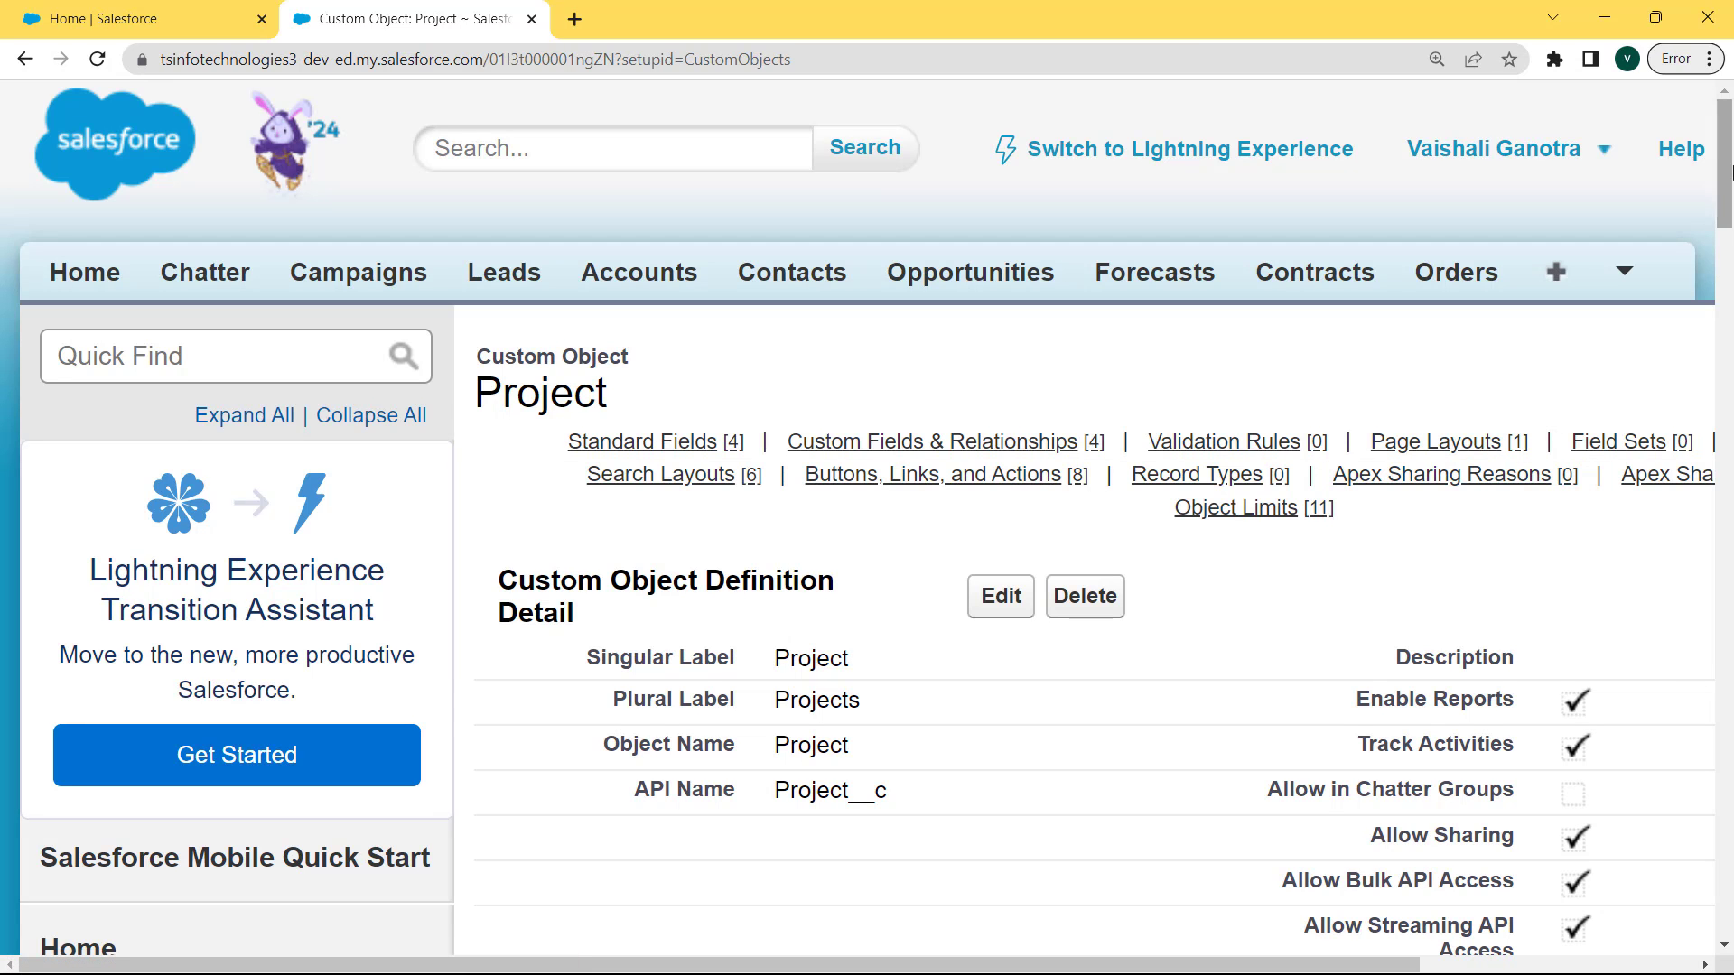
Scroll to Custom Fields & Relationships and edit the Project description field
left_click_drag(1725, 162, 1730, 378)
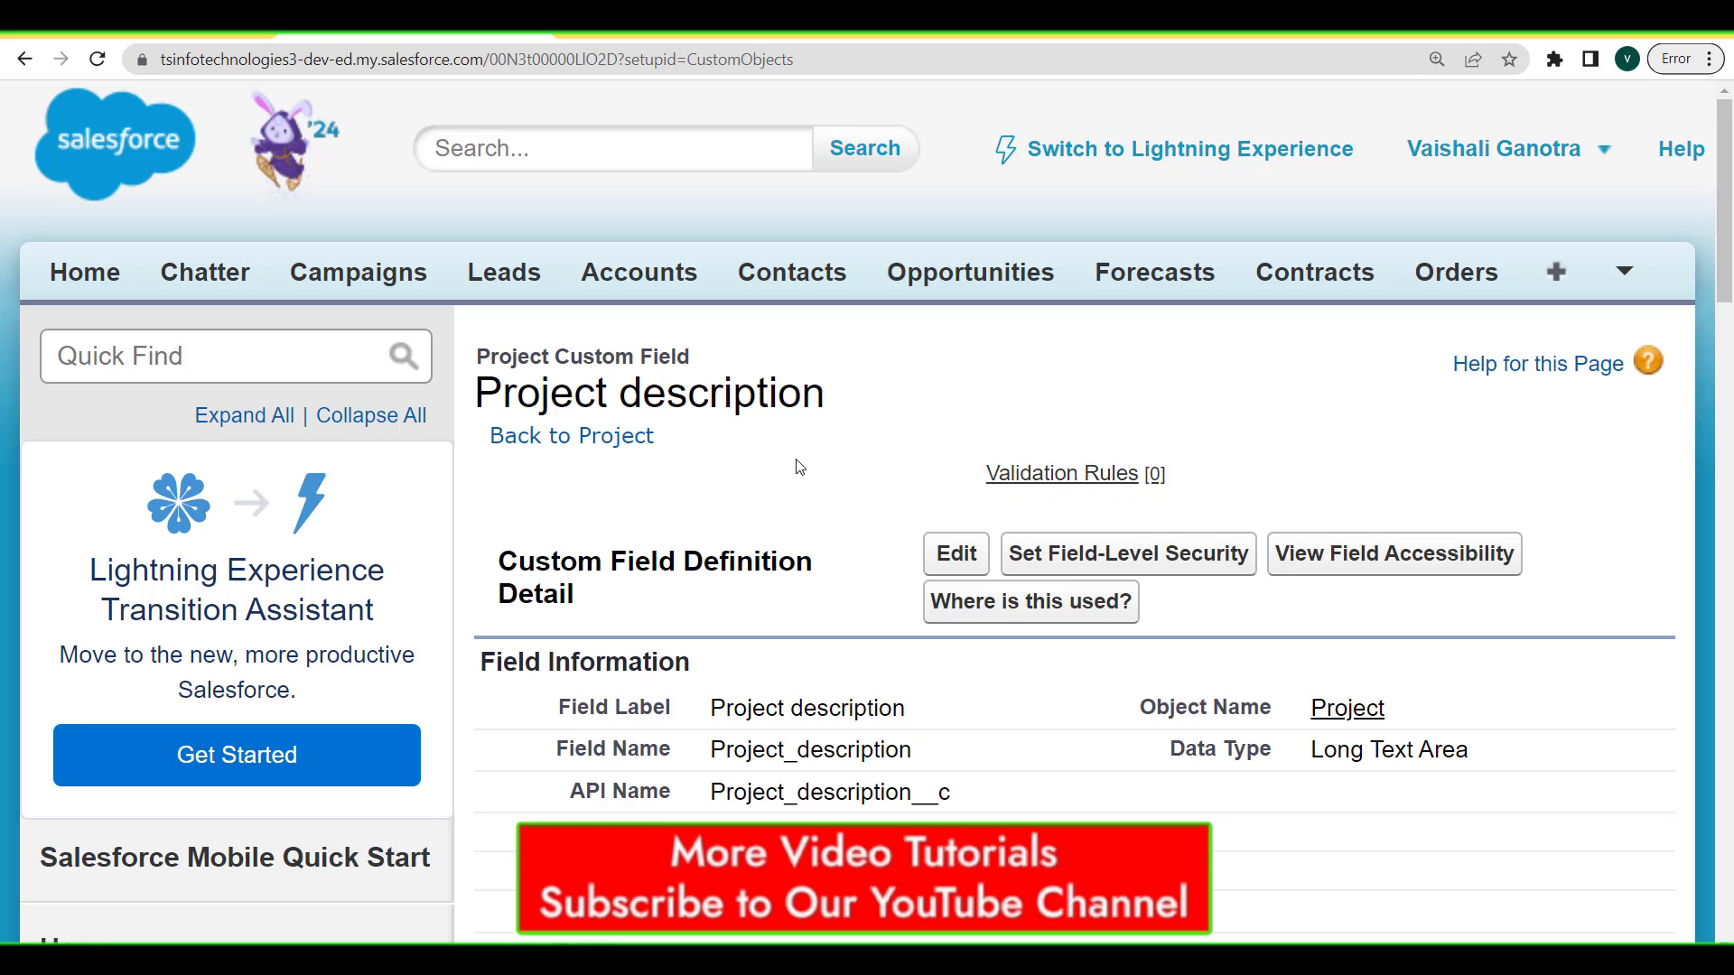
left_click_drag(1725, 270, 1728, 336)
left_click(935, 308)
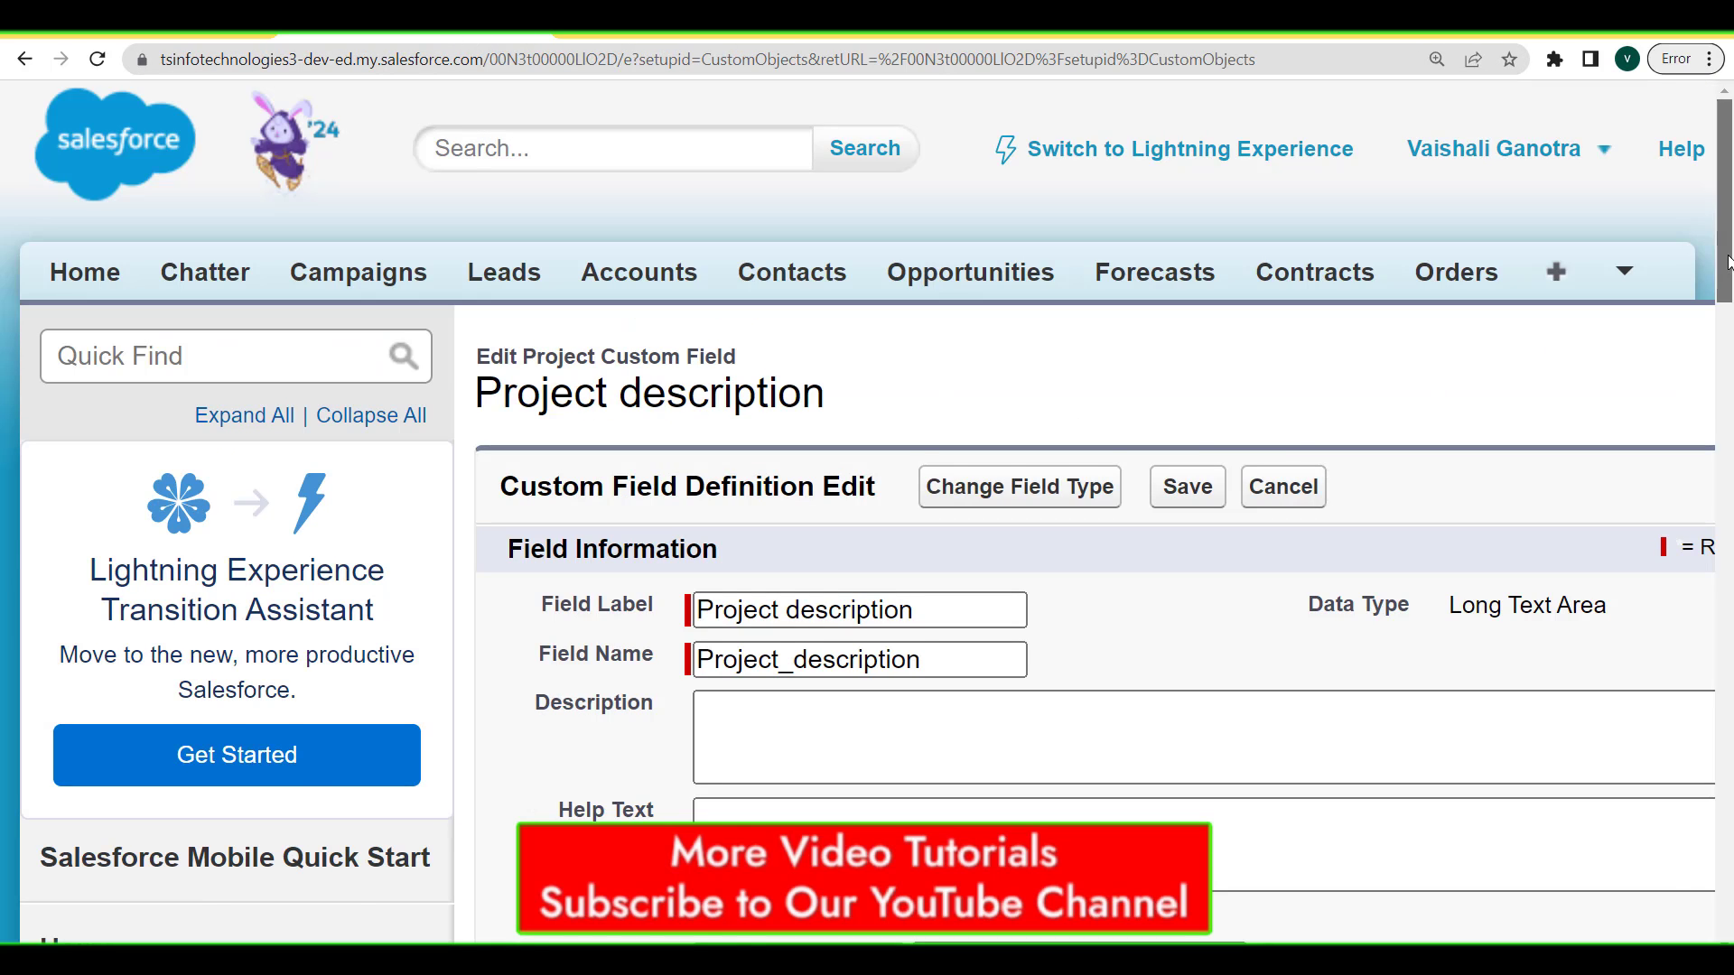
Paste the text about developing innovative software solutions for clients as Default Value and save
left_click_drag(1727, 267, 1729, 491)
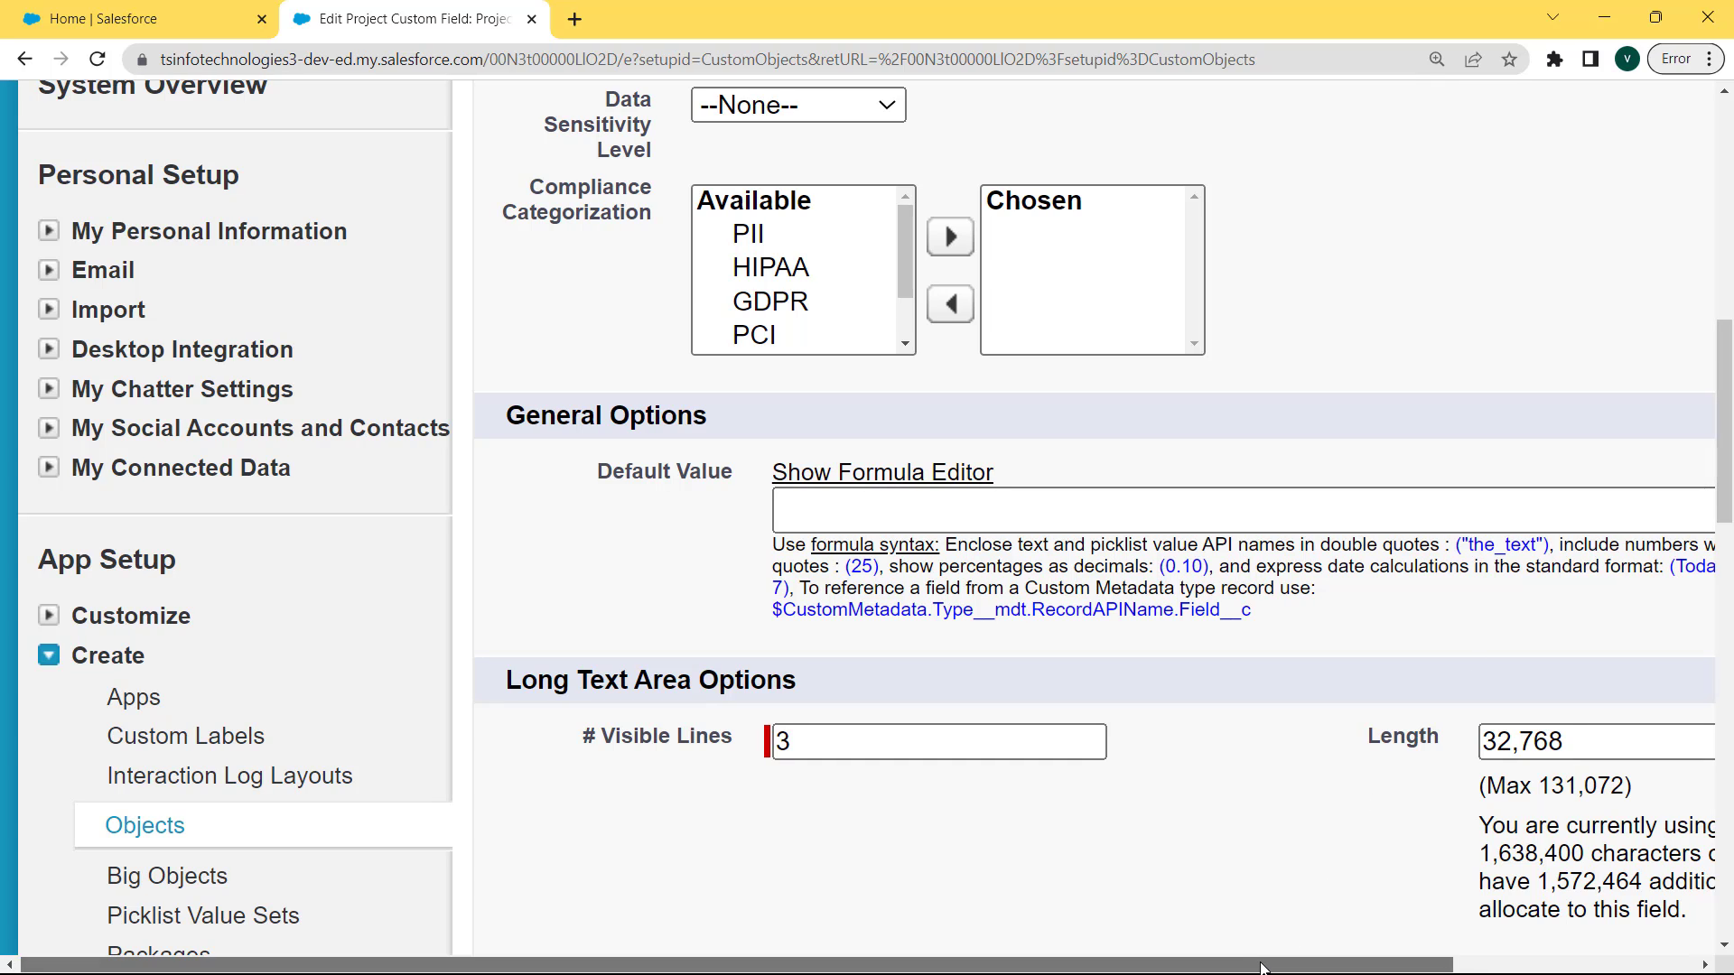
left_click_drag(1281, 961, 1417, 961)
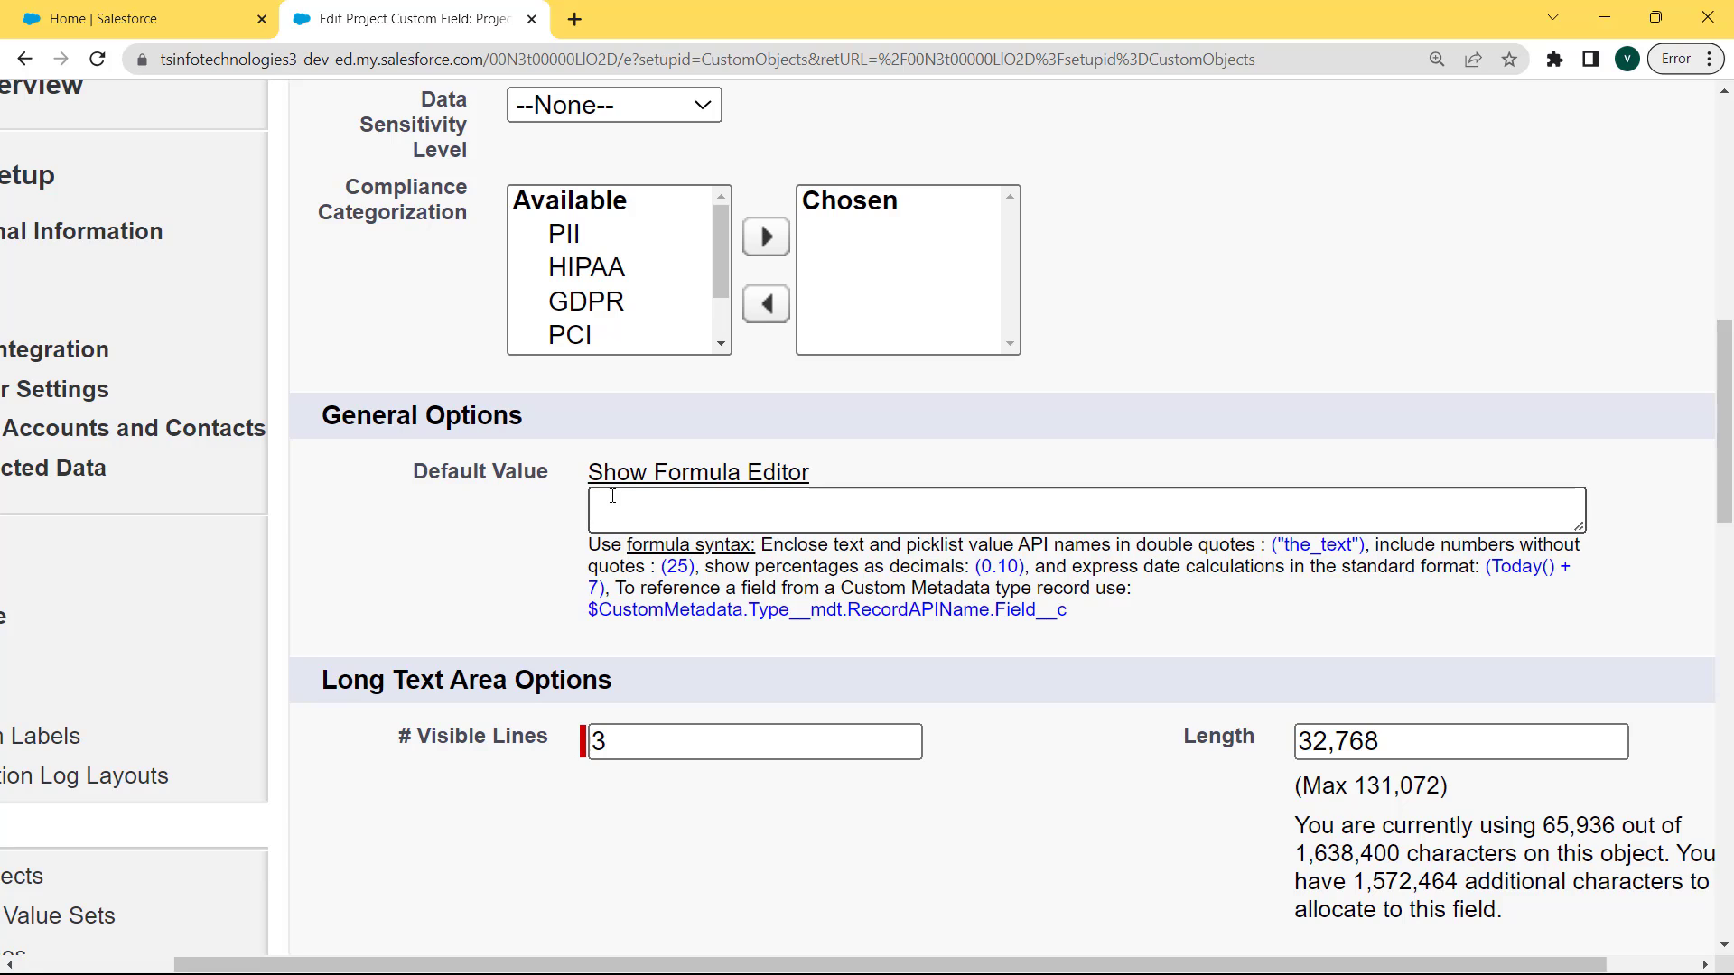
key("ctrl+v")
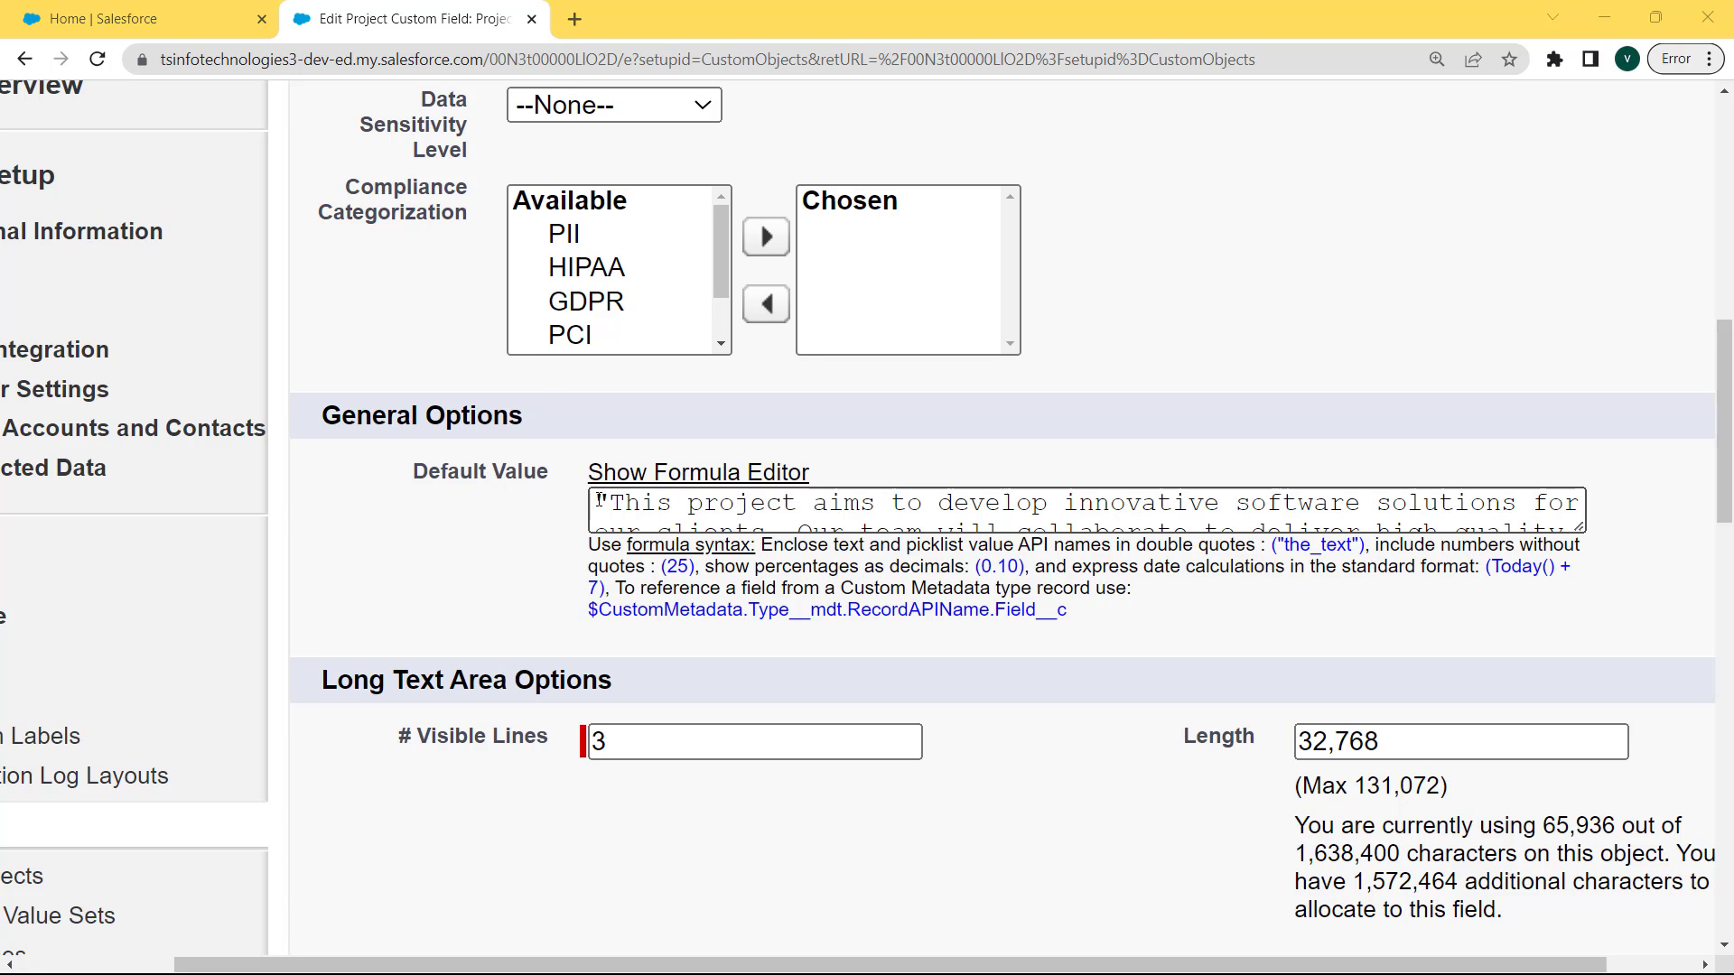
left_click_drag(594, 503, 1578, 543)
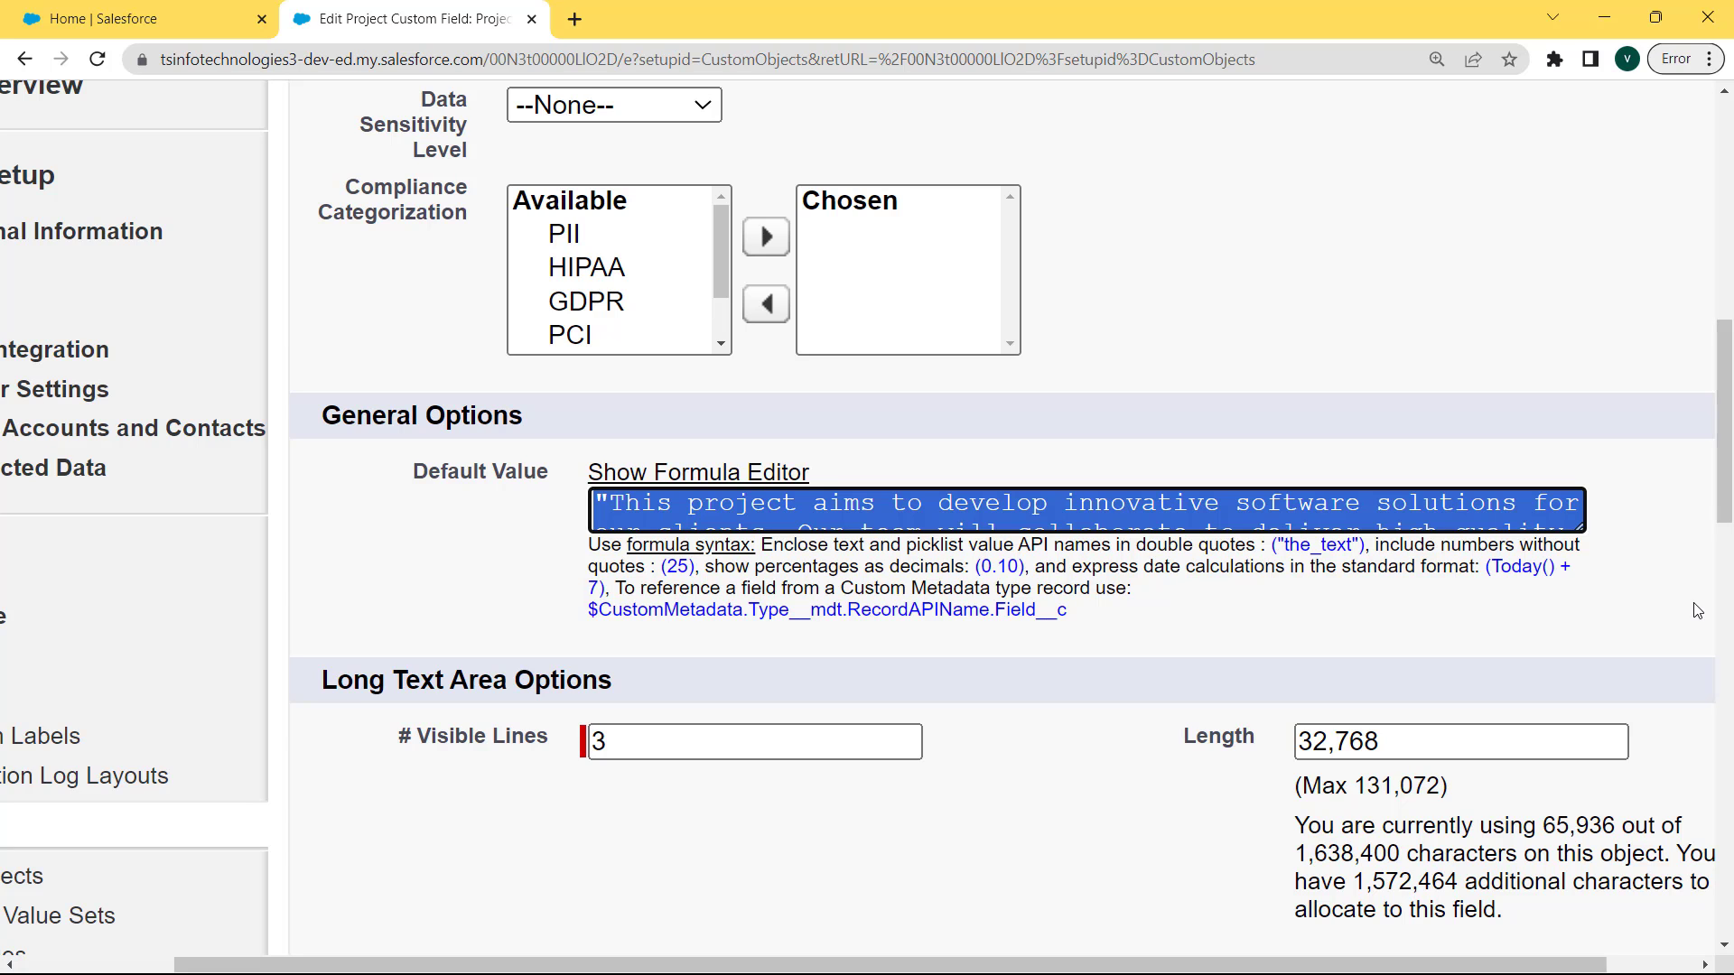
left_click_drag(1727, 469, 1730, 513)
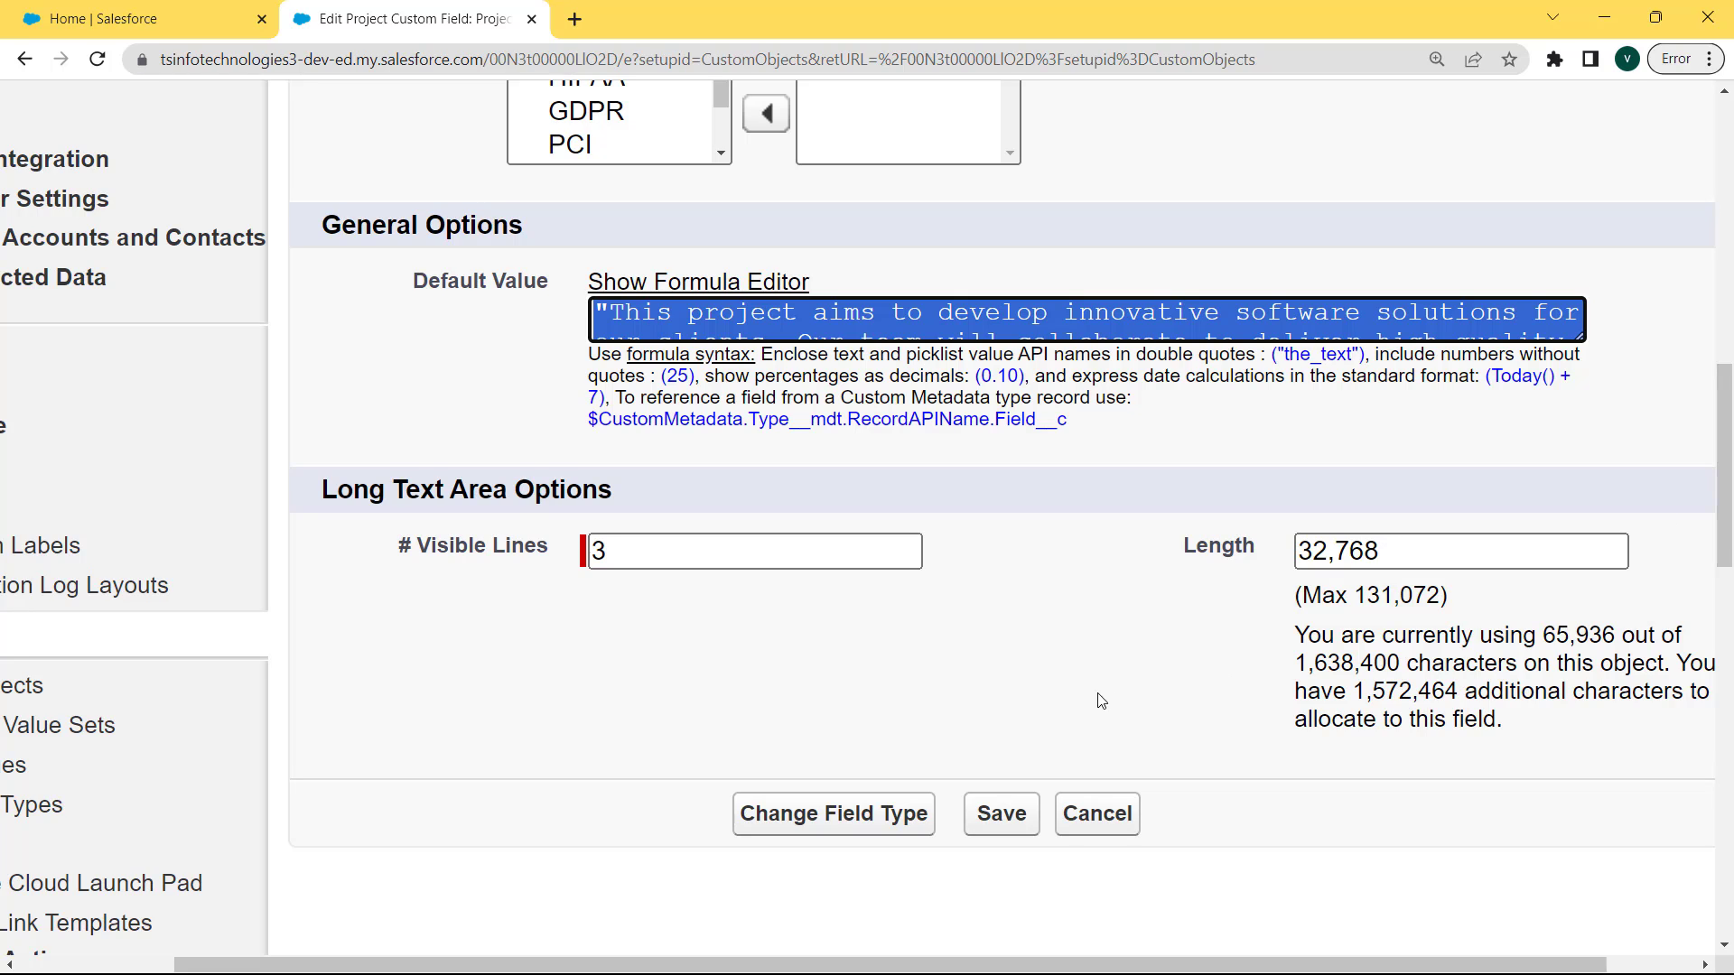
left_click(1002, 814)
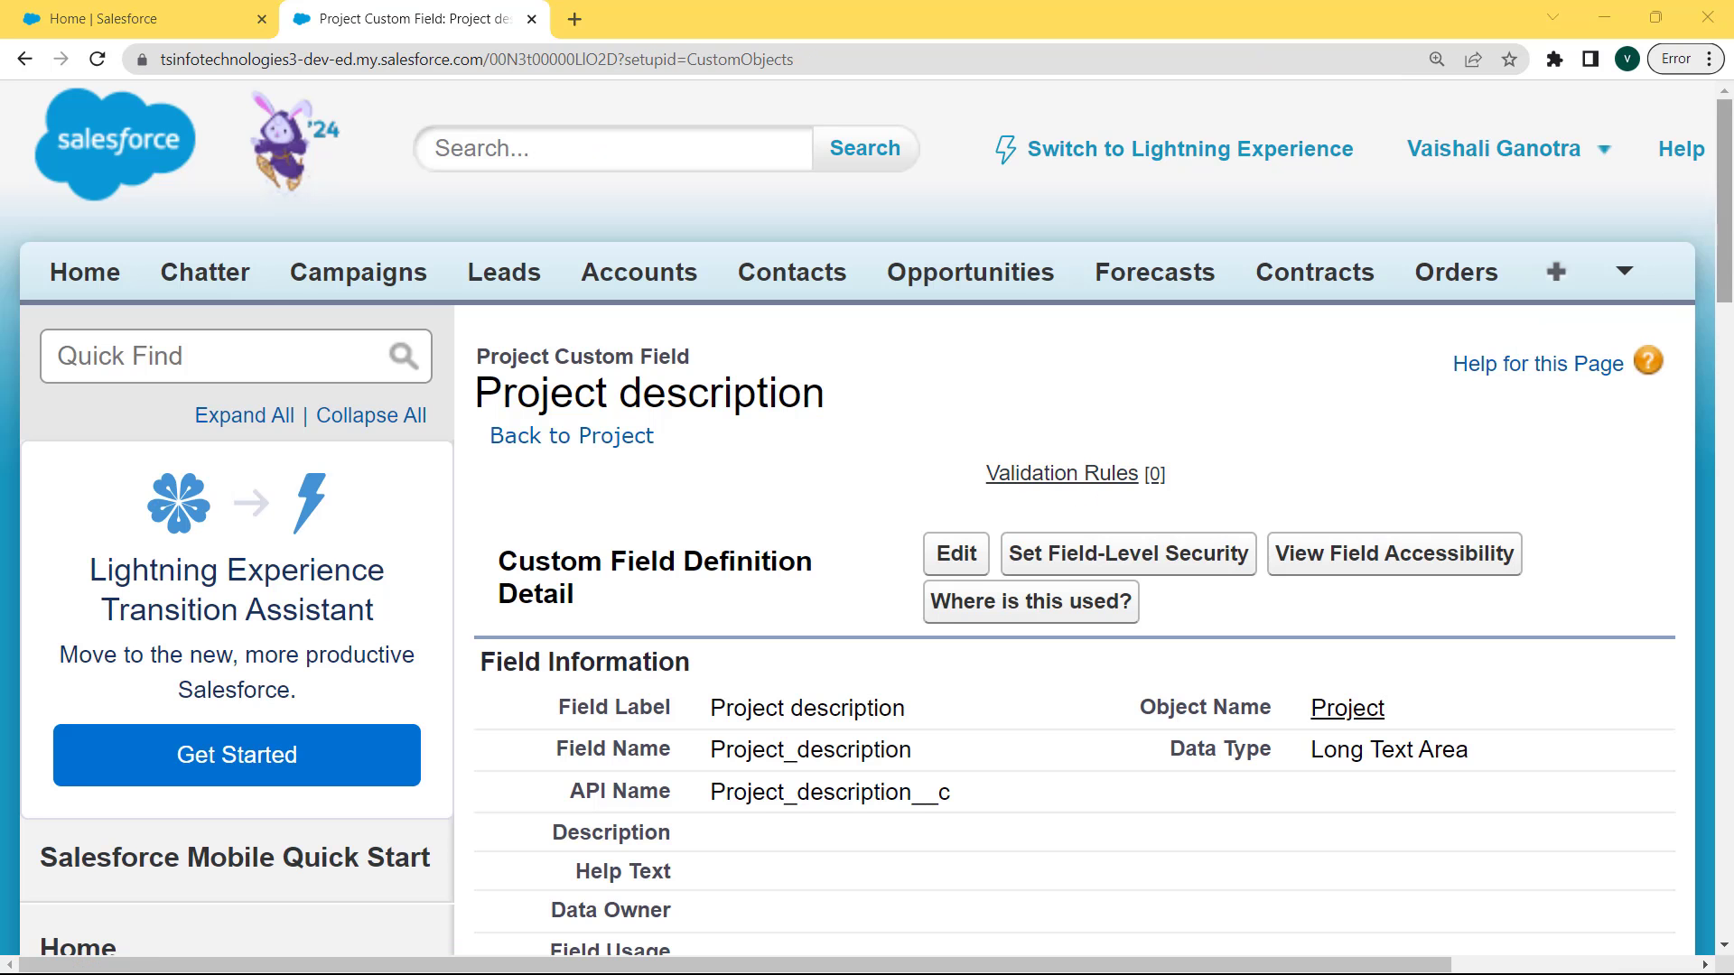
Review the Project description's saved Default Value under General Options, then return to the Home tab
scroll(1729, 304, "down", 3)
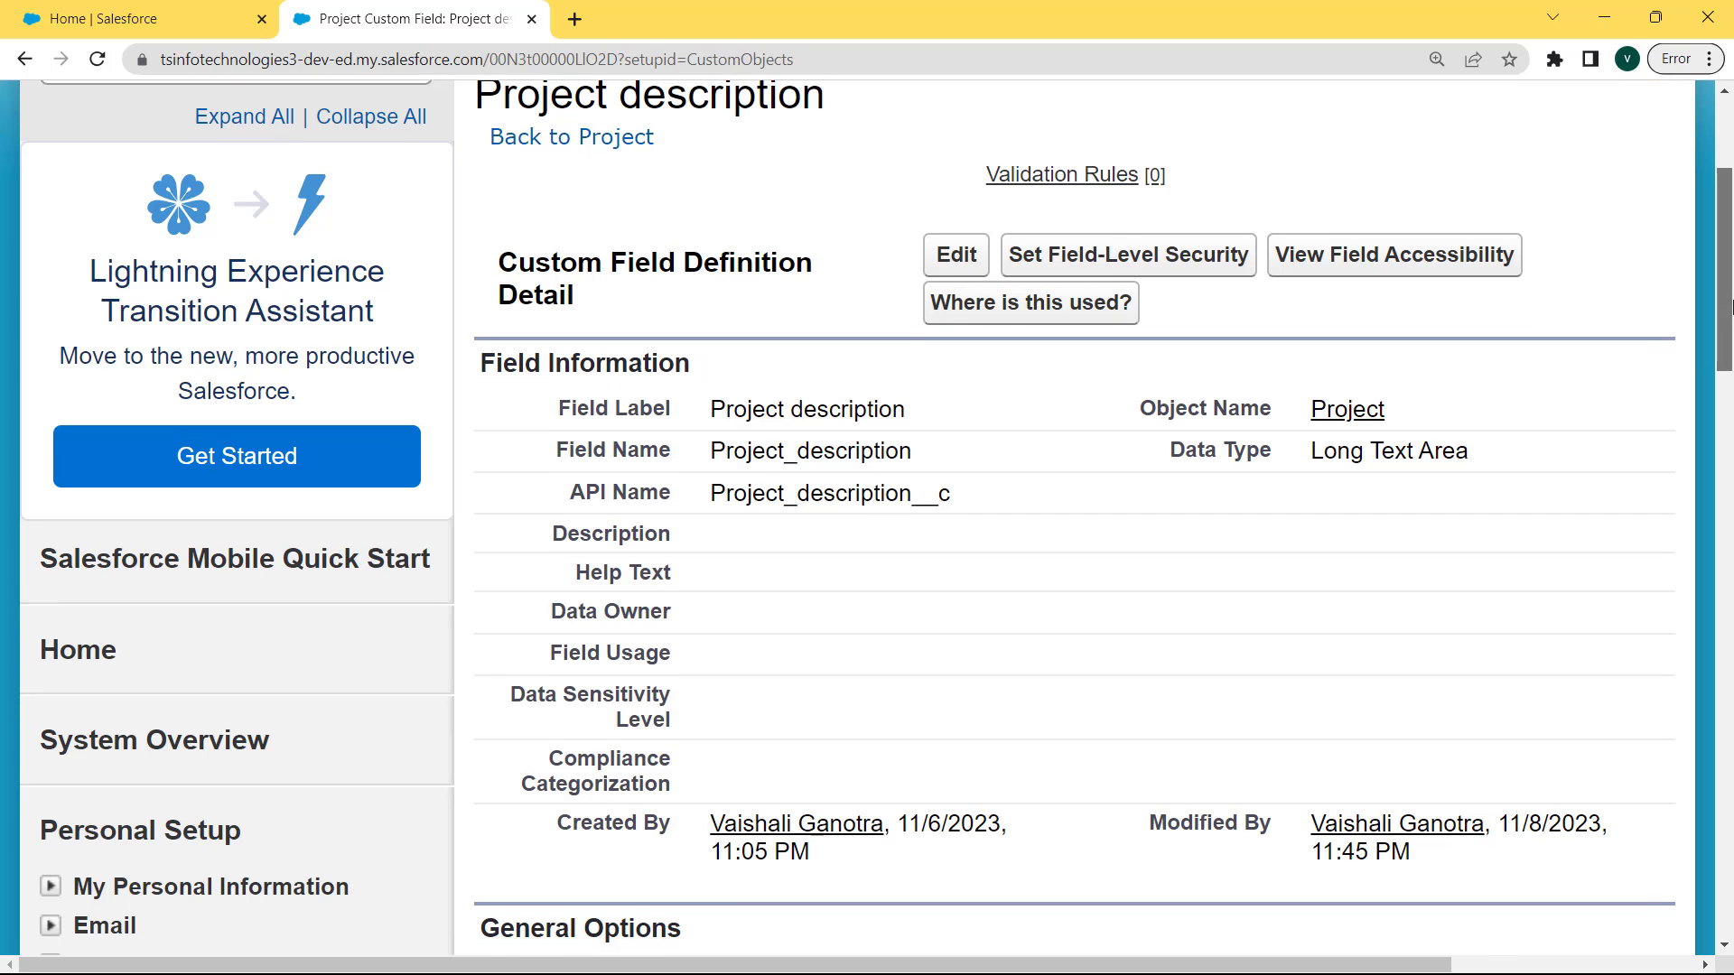
left_click_drag(1729, 304, 1730, 337)
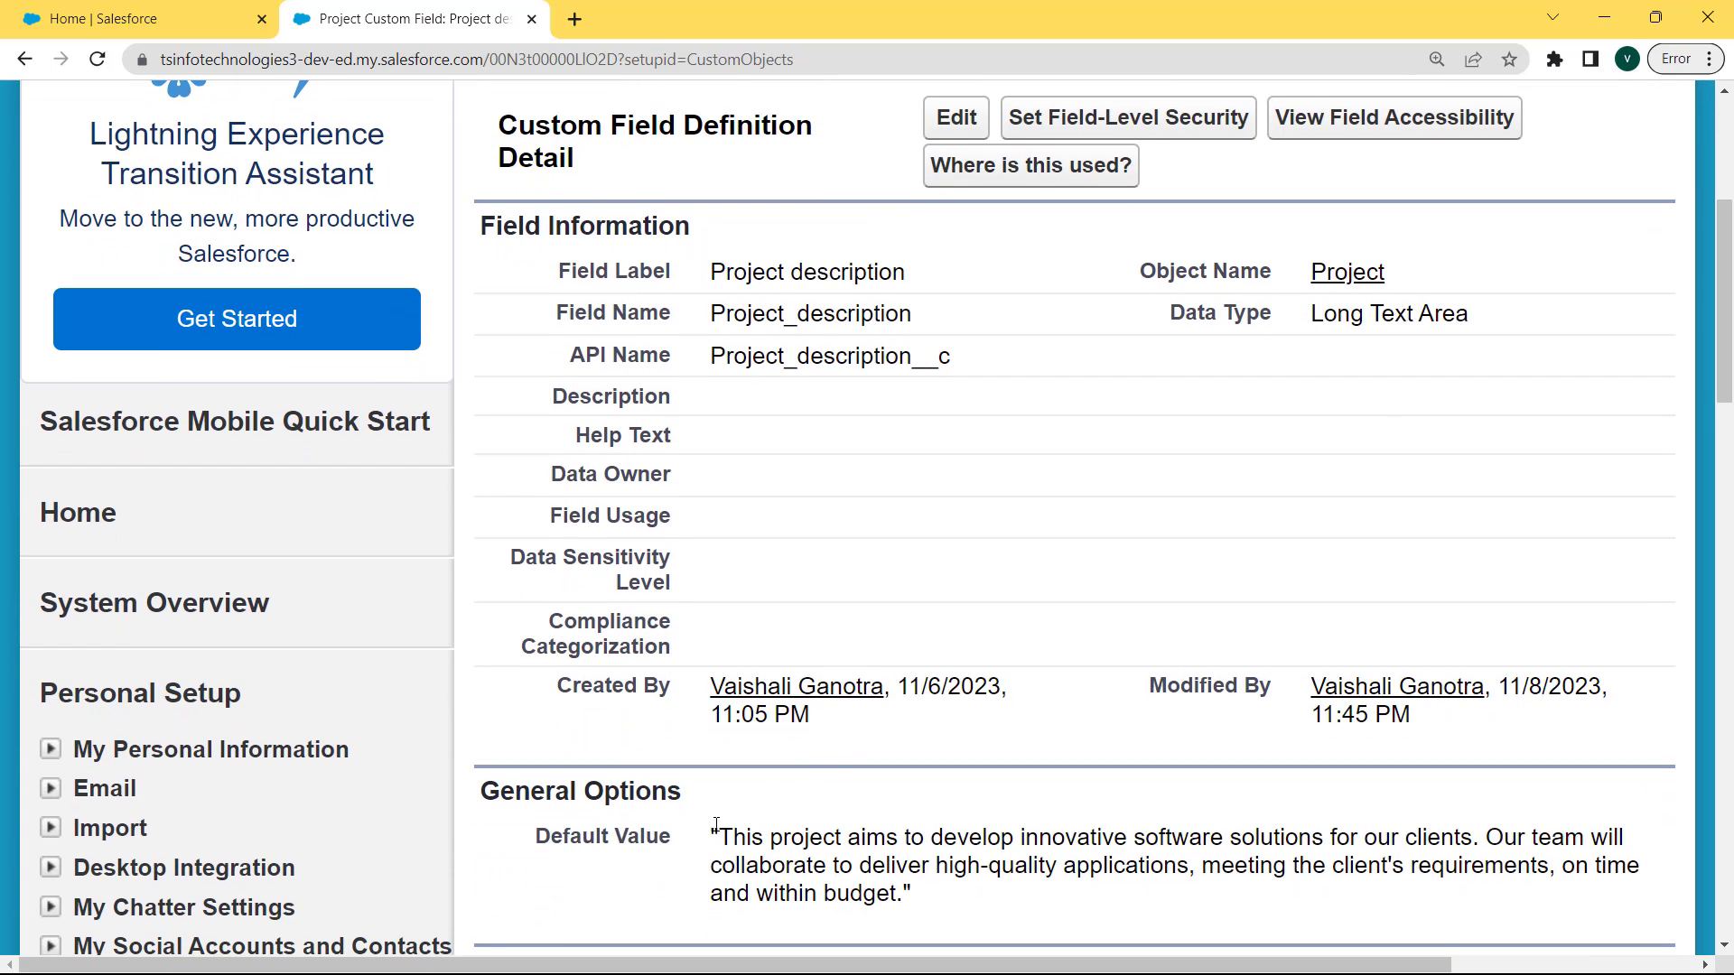
left_click_drag(713, 825, 945, 903)
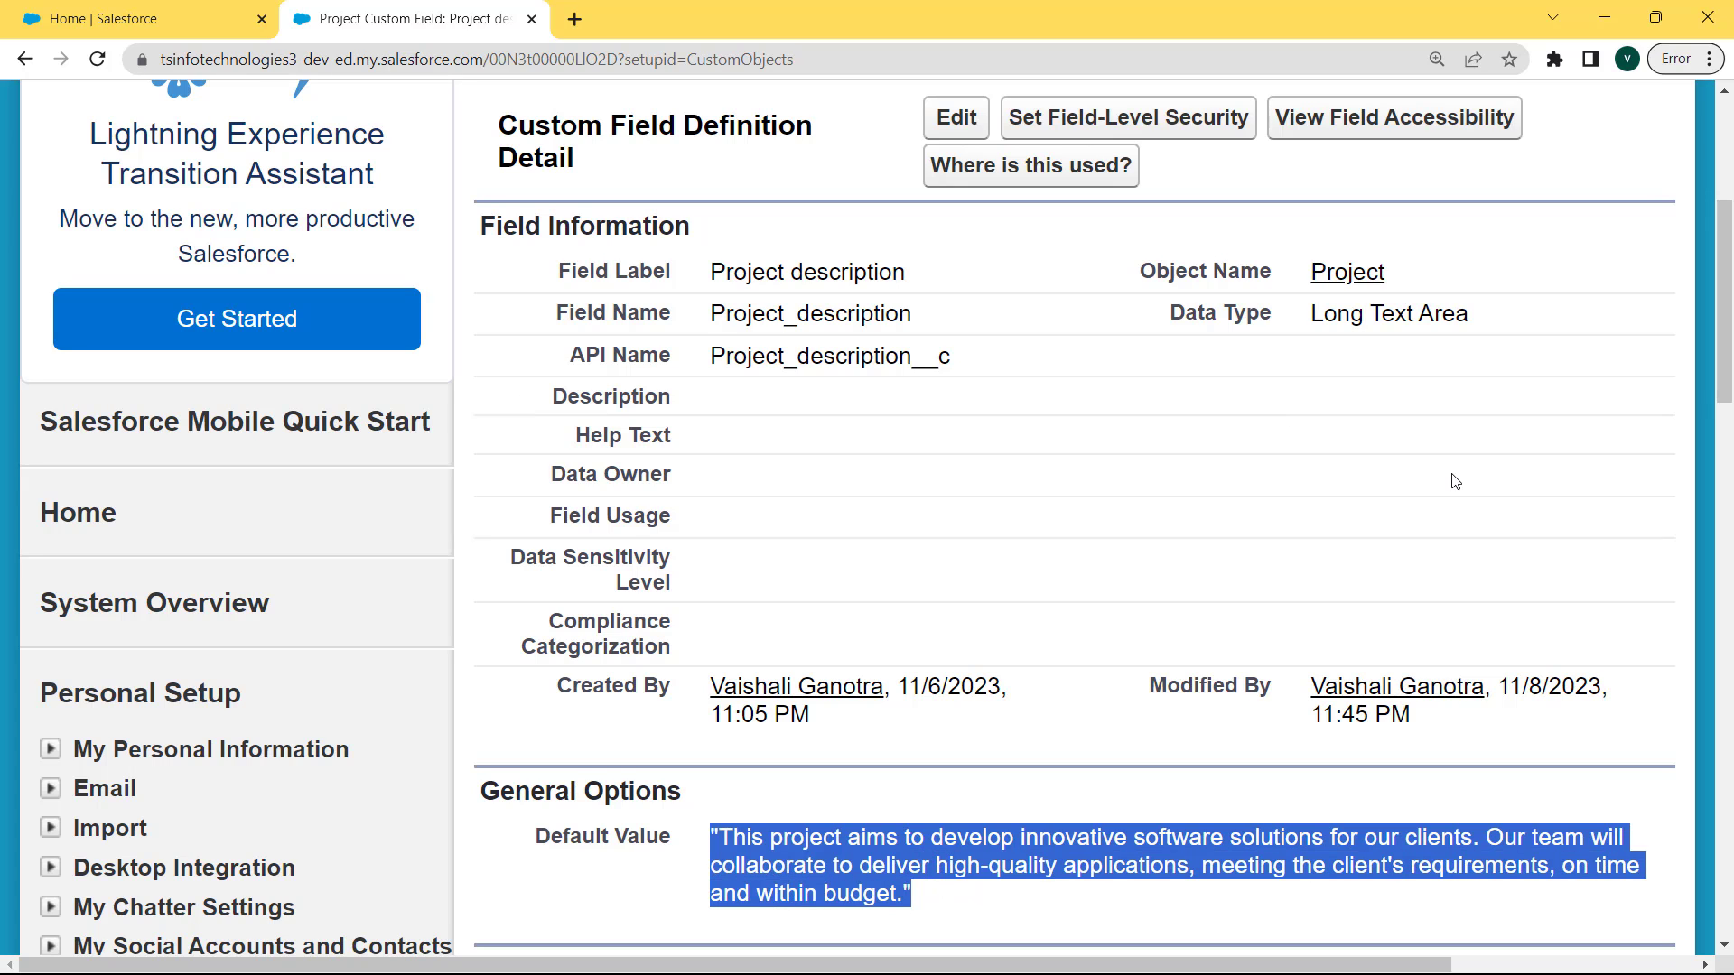
left_click_drag(1727, 343, 1728, 243)
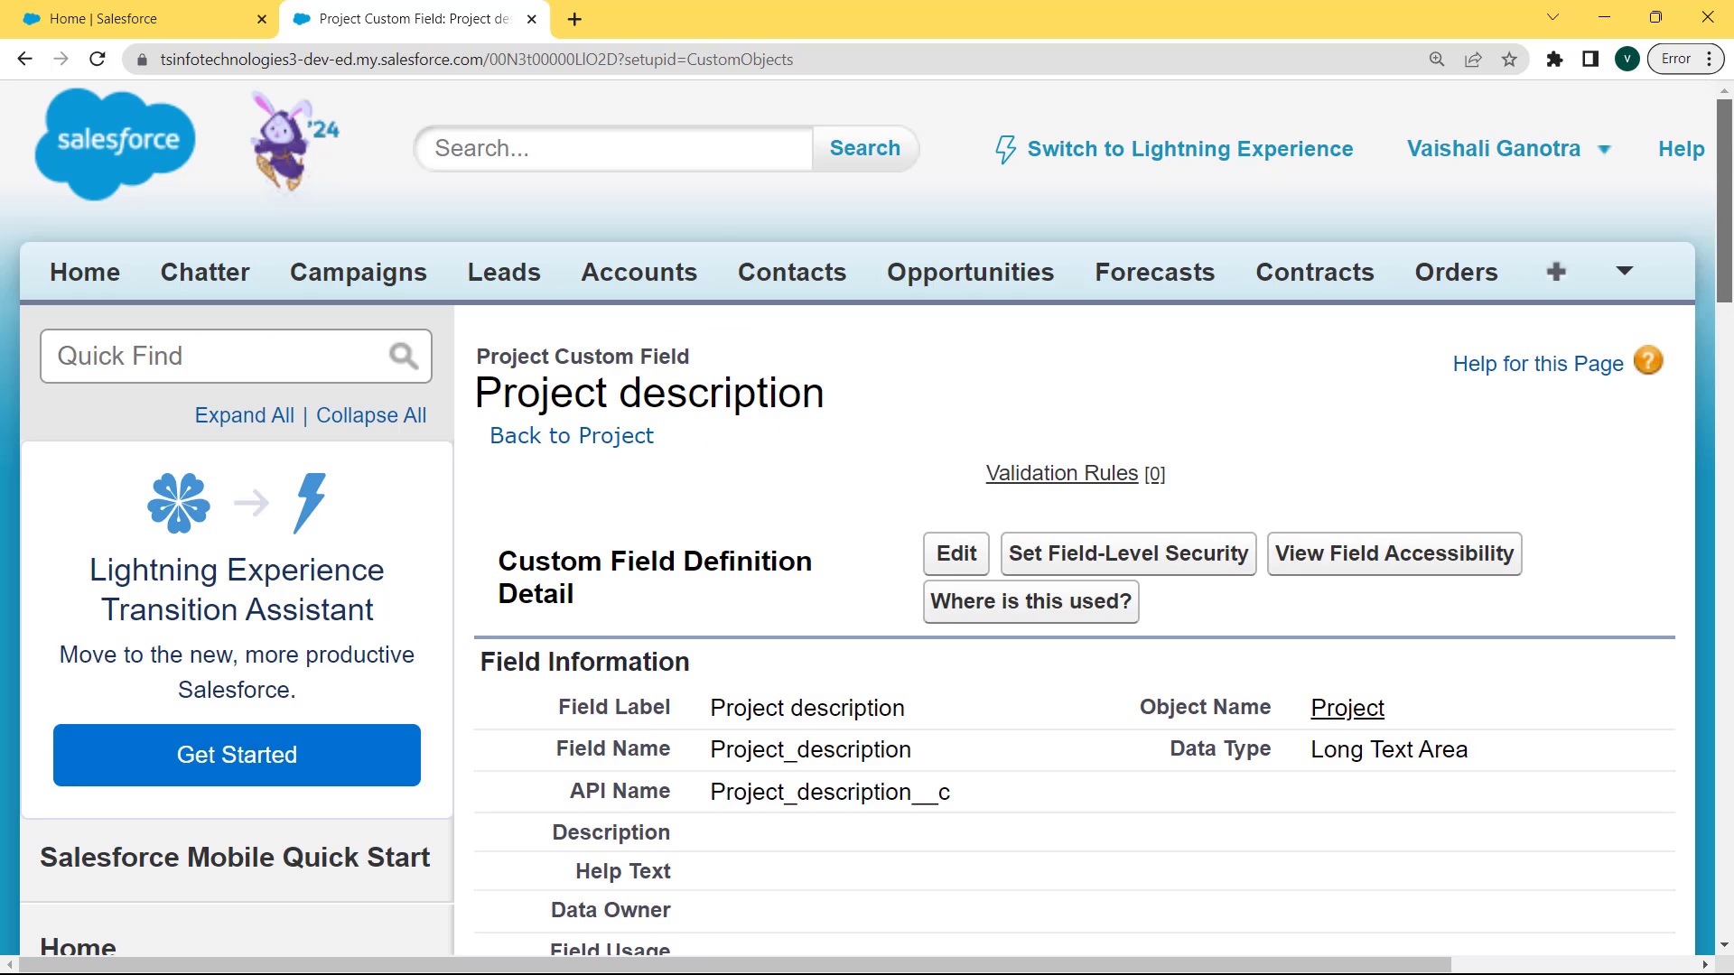
left_click(112, 272)
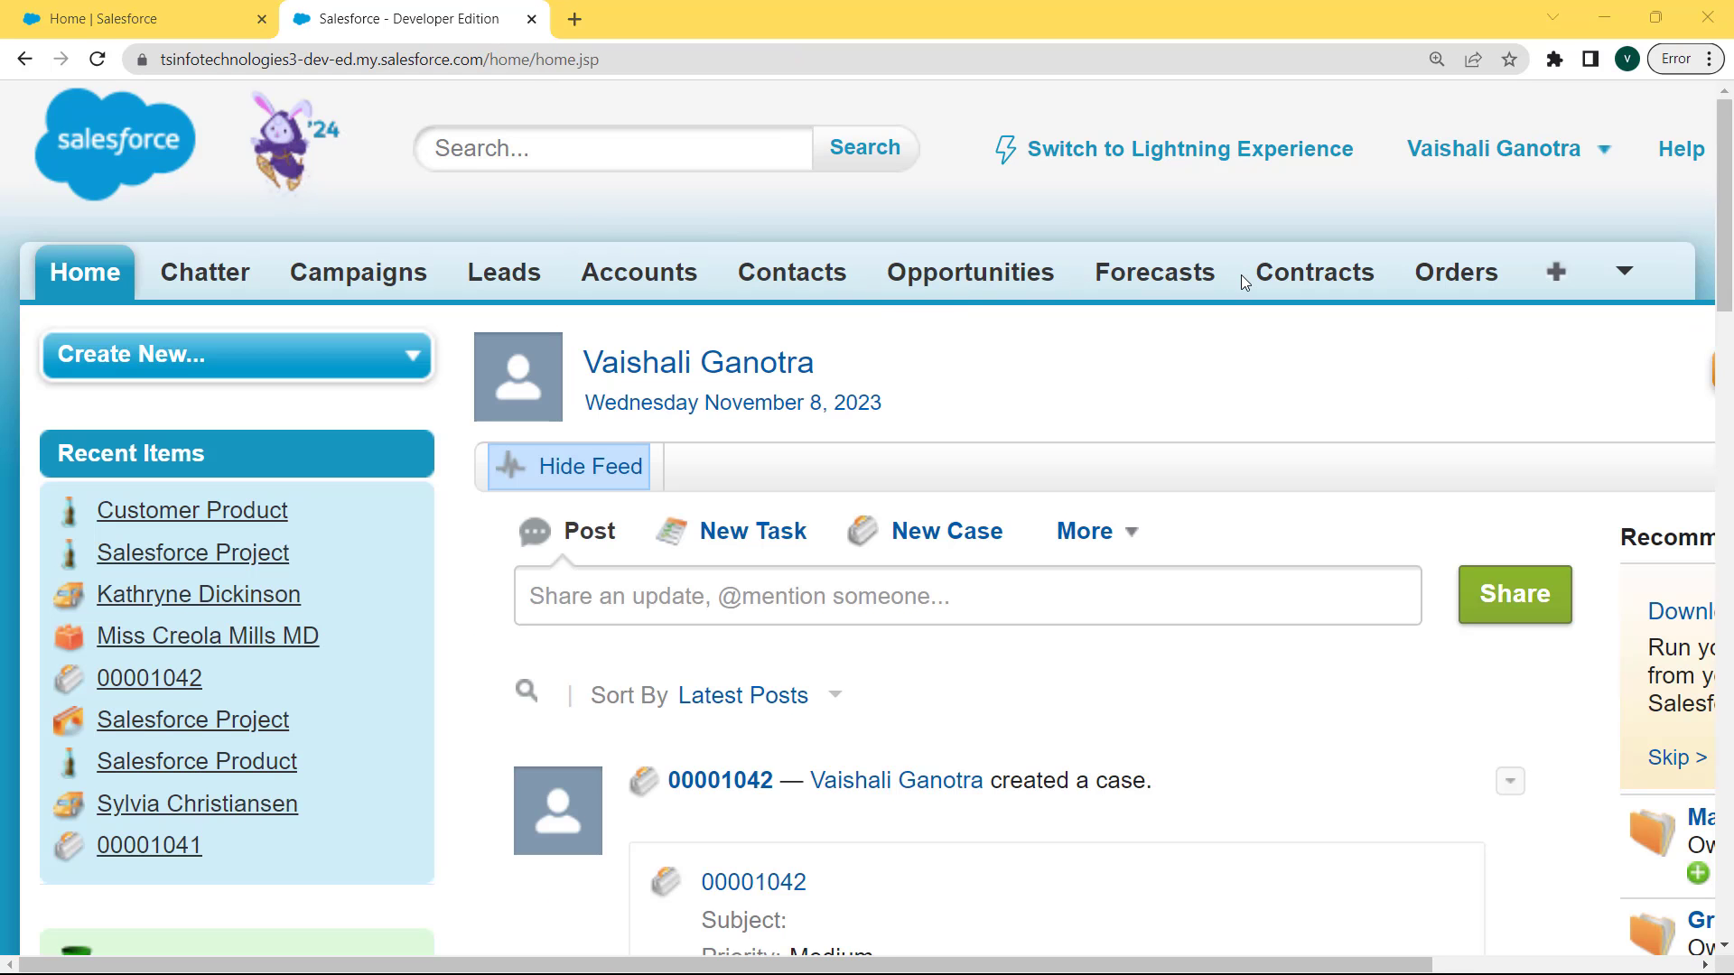
Open the Projects tab from the All Tabs list to show Recent Projects
left_click(1626, 274)
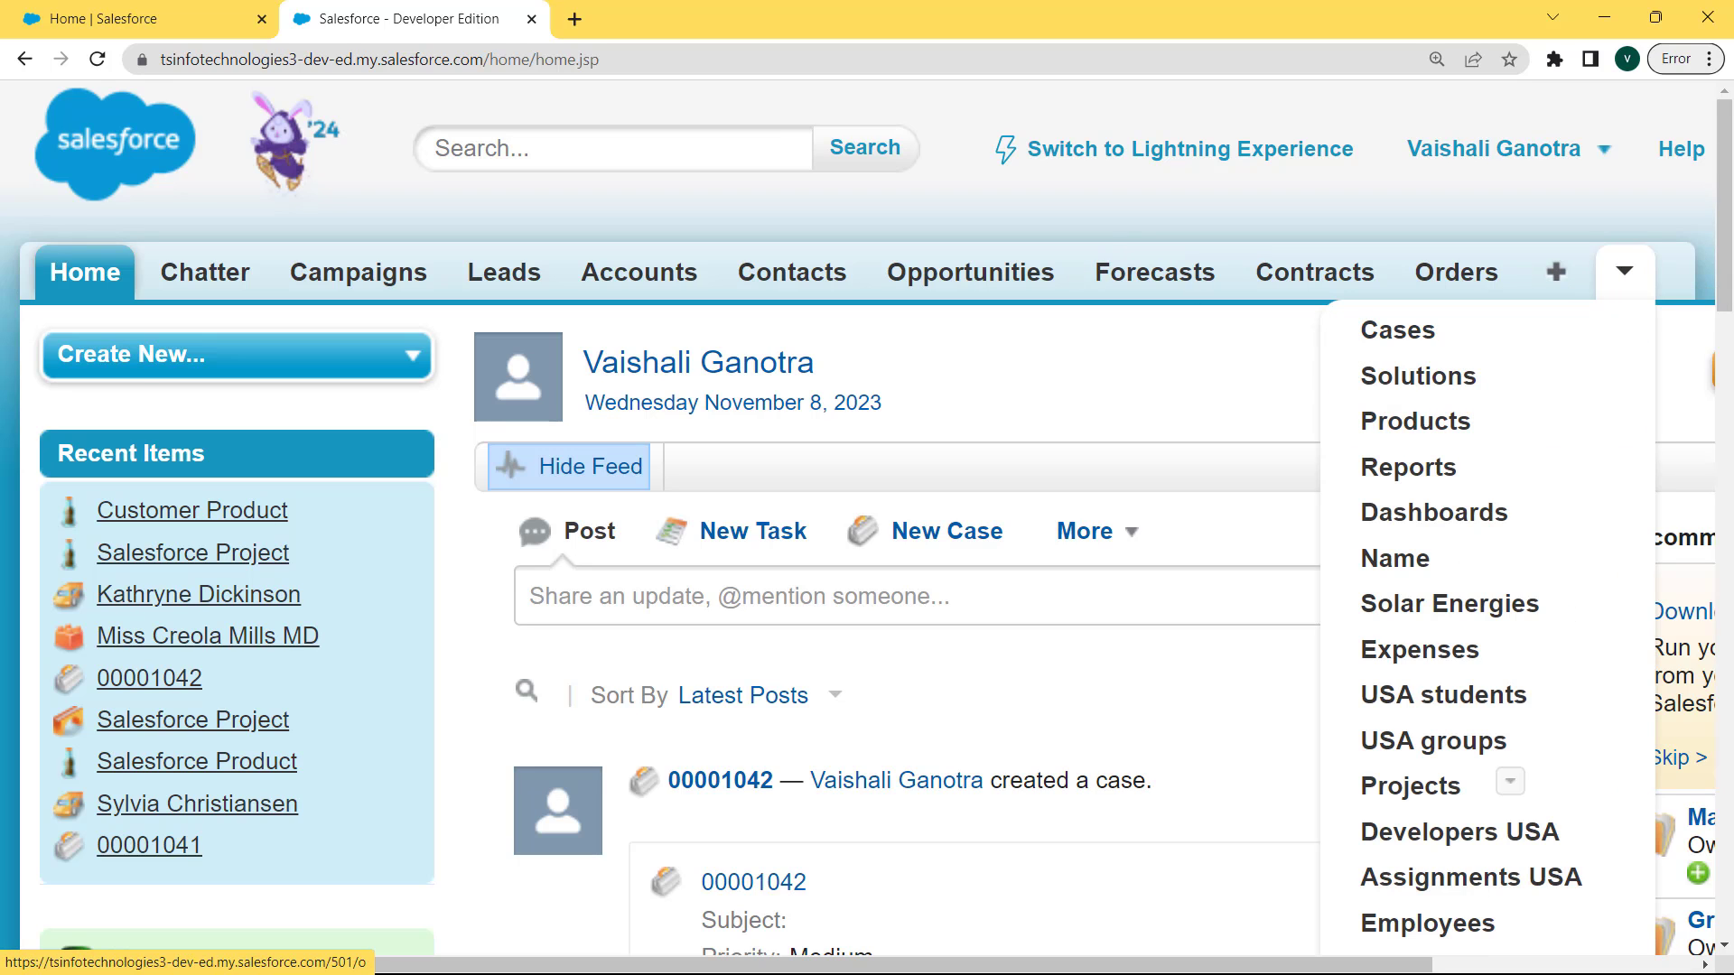
scroll(1502, 786, "down", 2)
left_click_drag(1727, 330, 1730, 528)
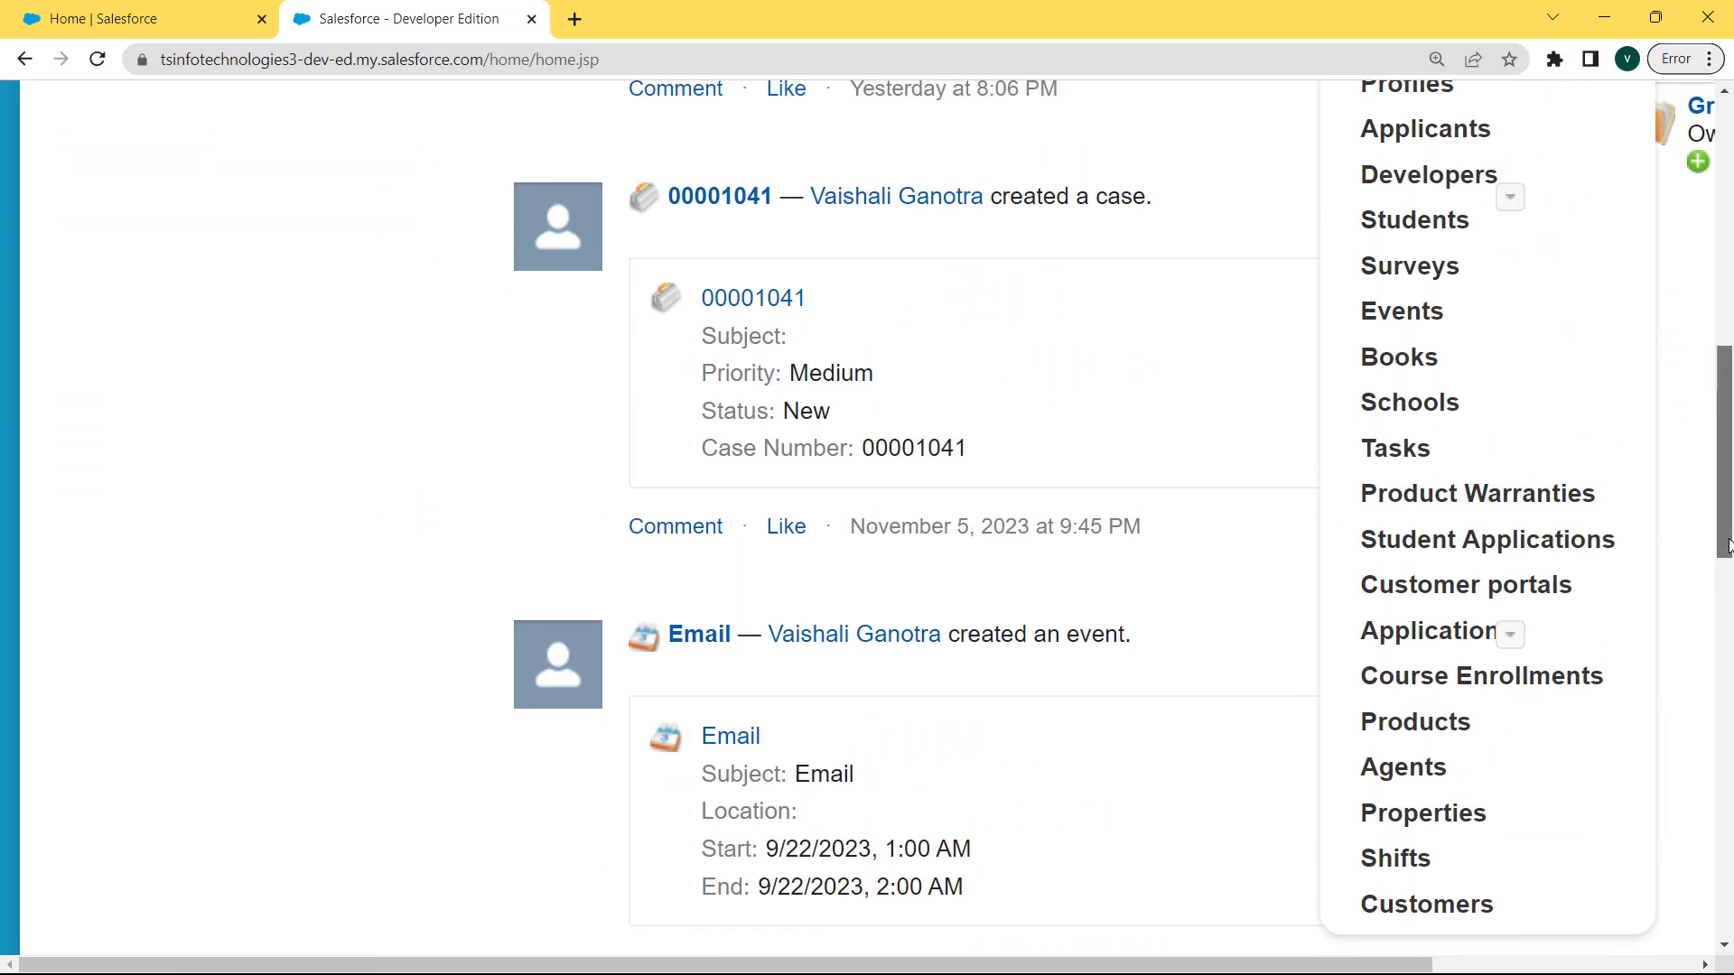
scroll(1415, 448, "up", 4)
left_click(1416, 448)
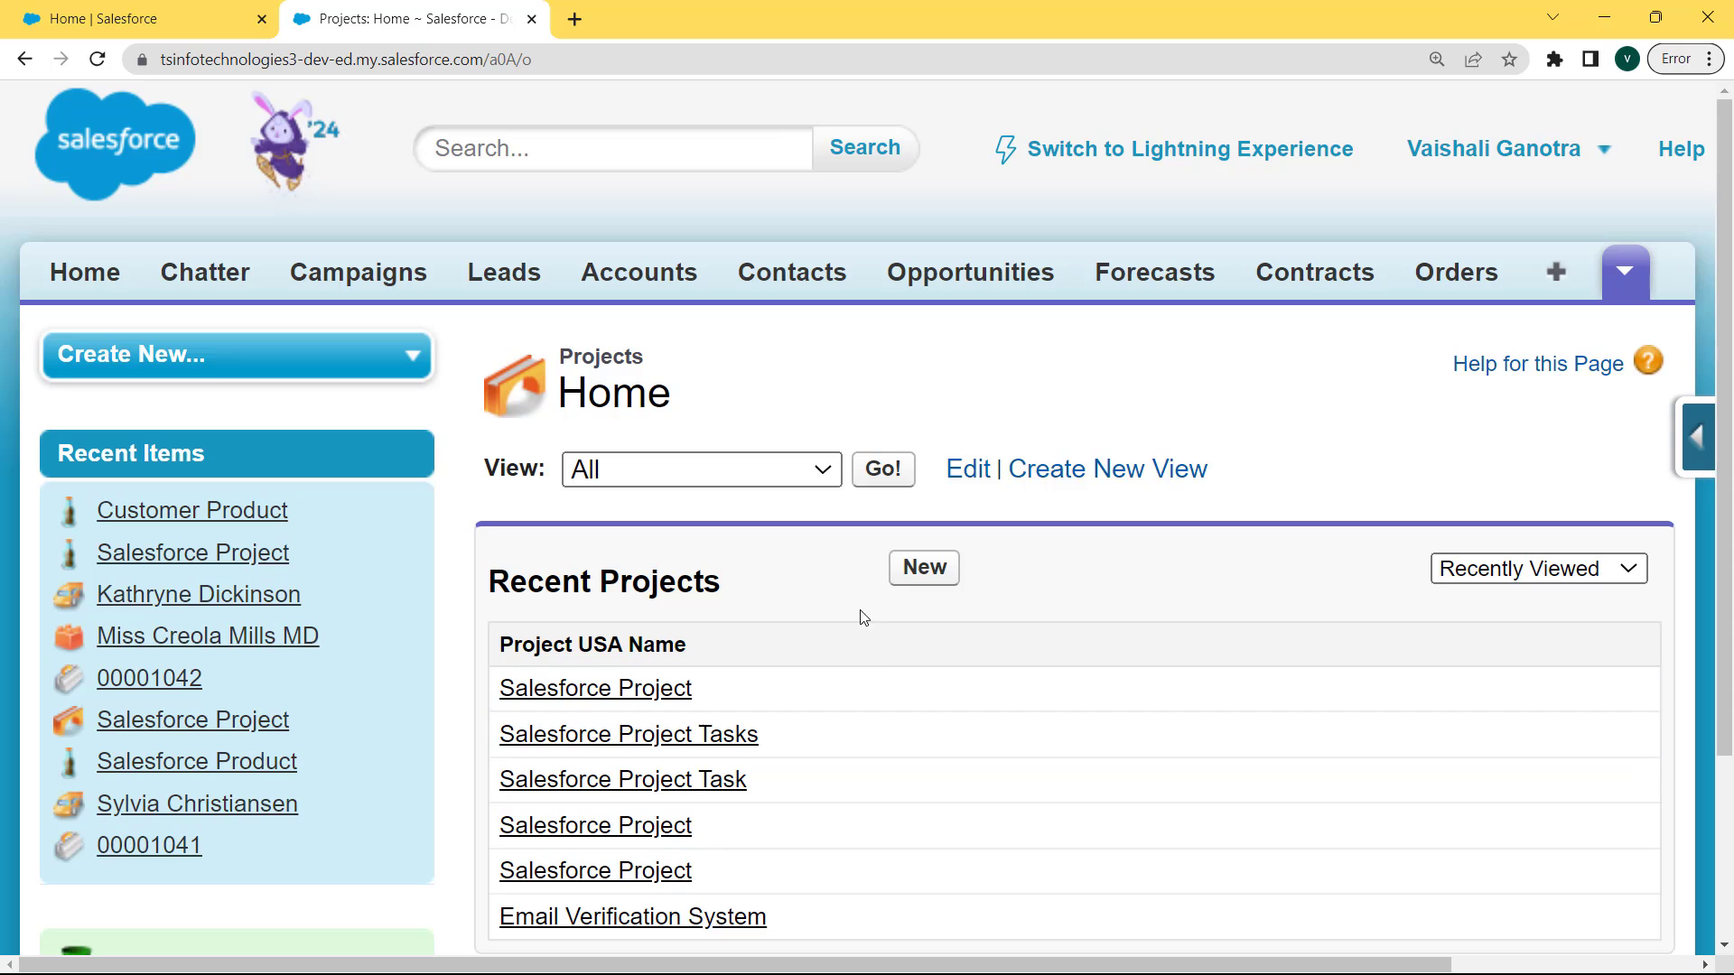
Start a New Project and confirm its description is prefilled with the innovative software solutions text
left_click(927, 569)
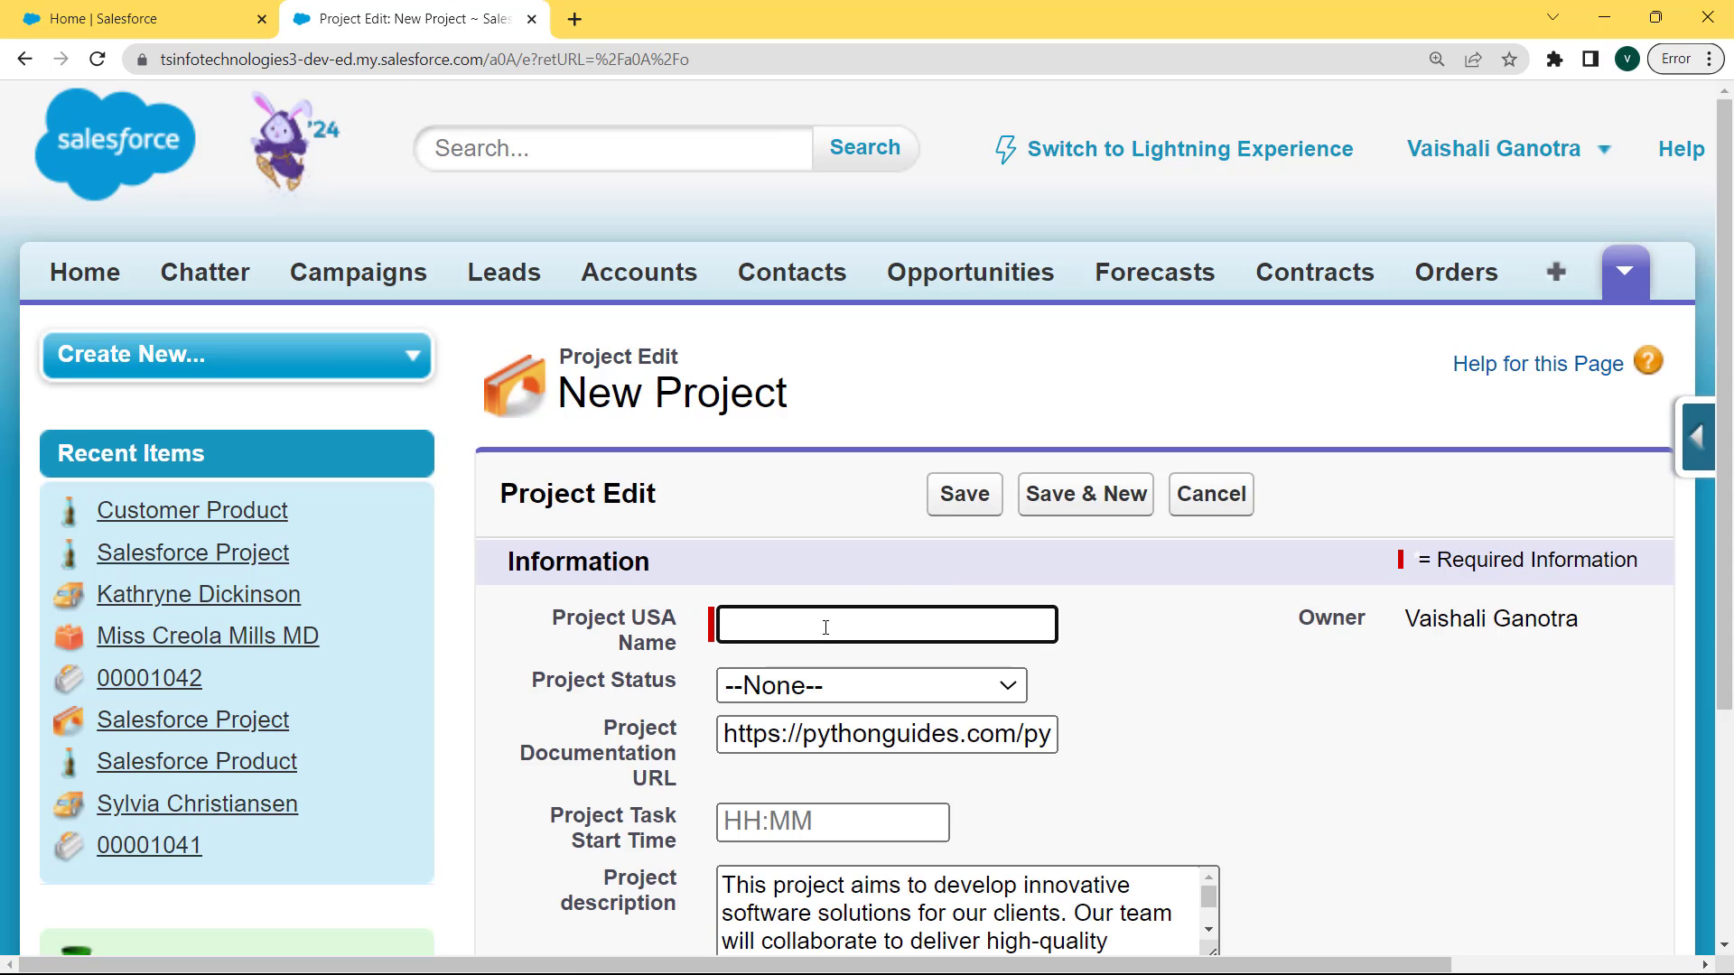
left_click_drag(1729, 389, 1731, 468)
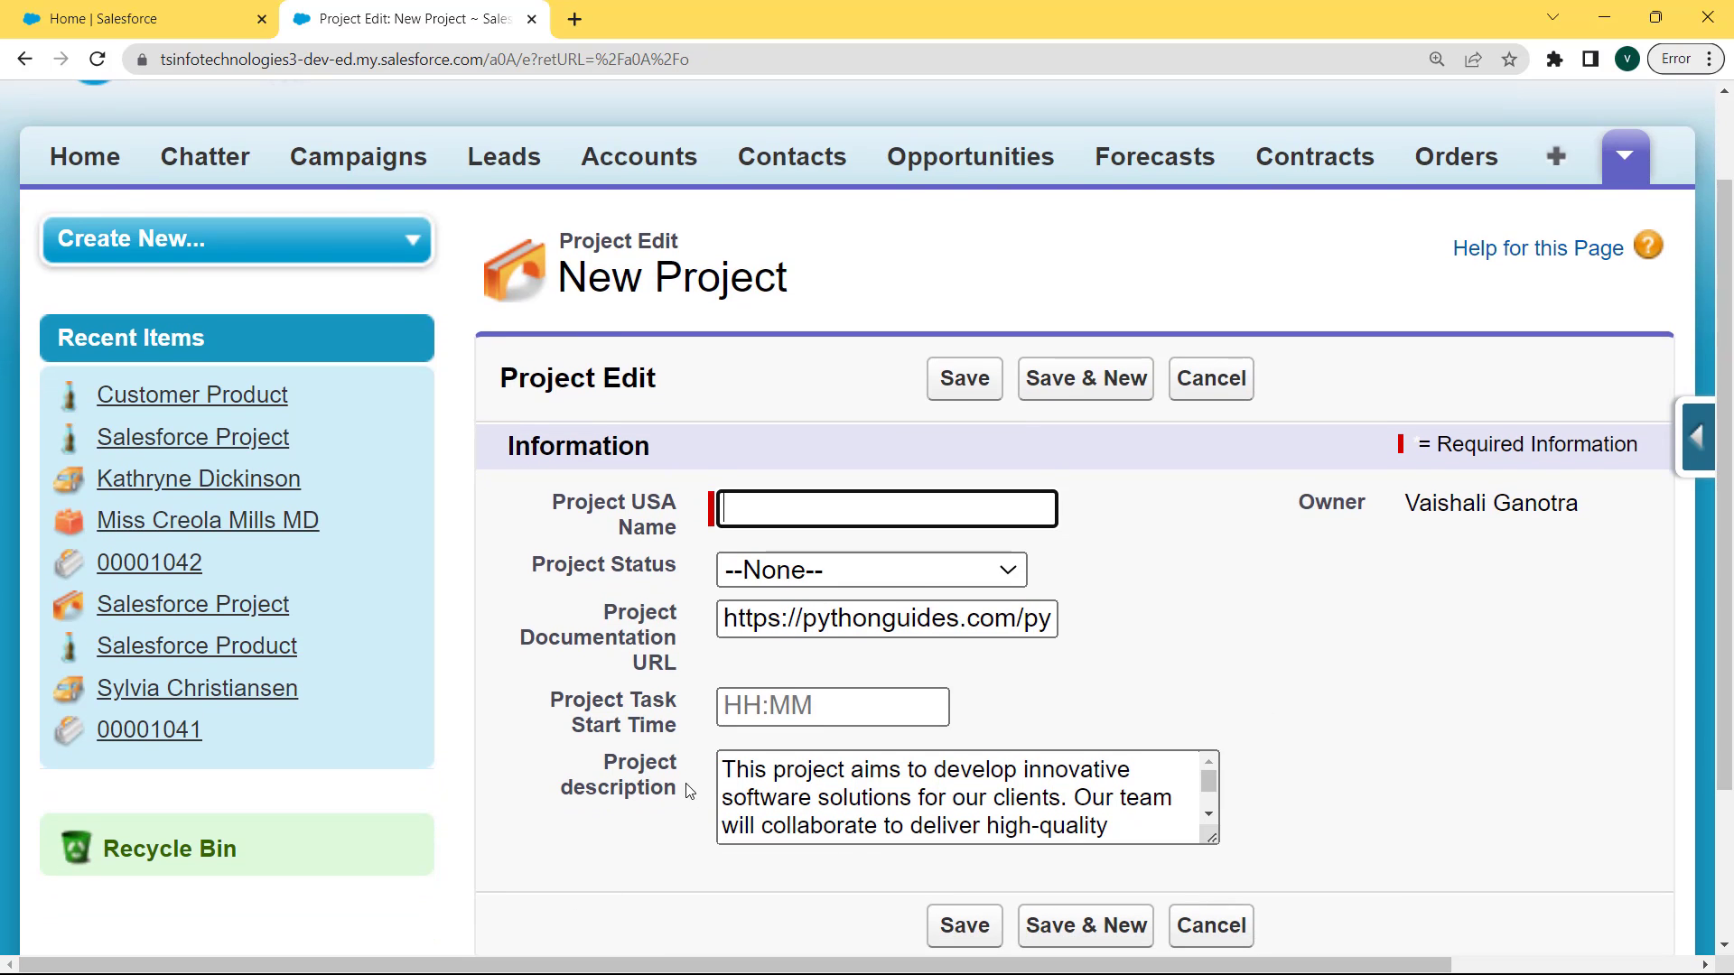
left_click_drag(722, 772, 1181, 829)
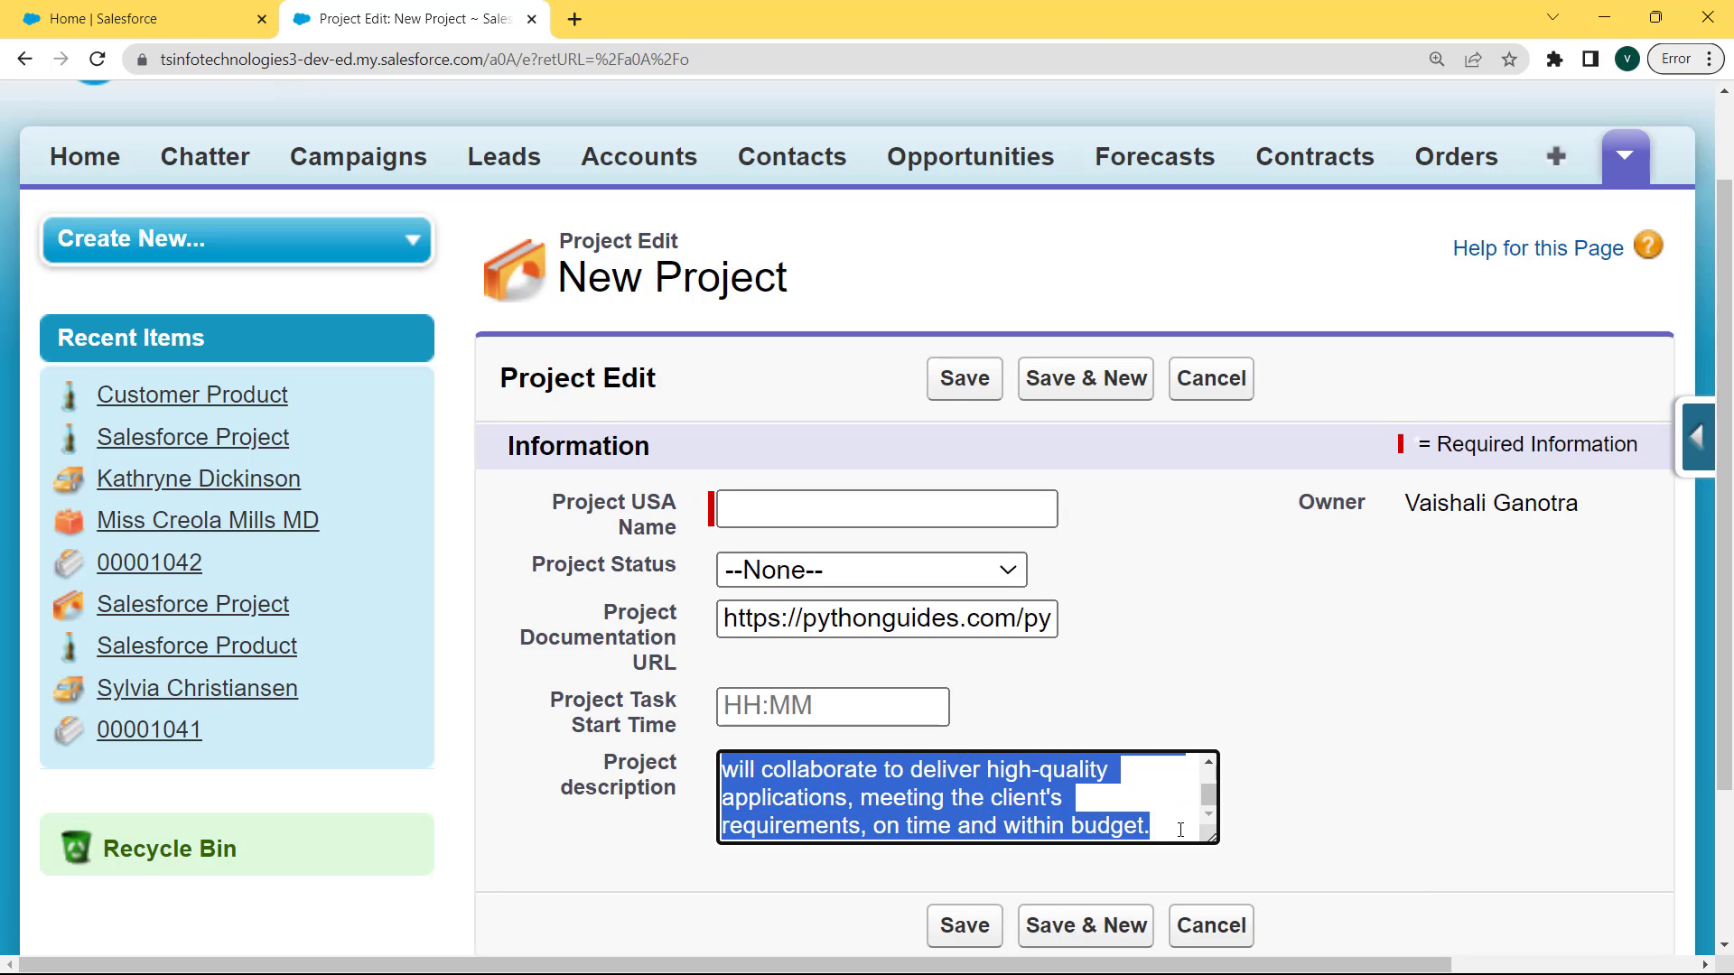